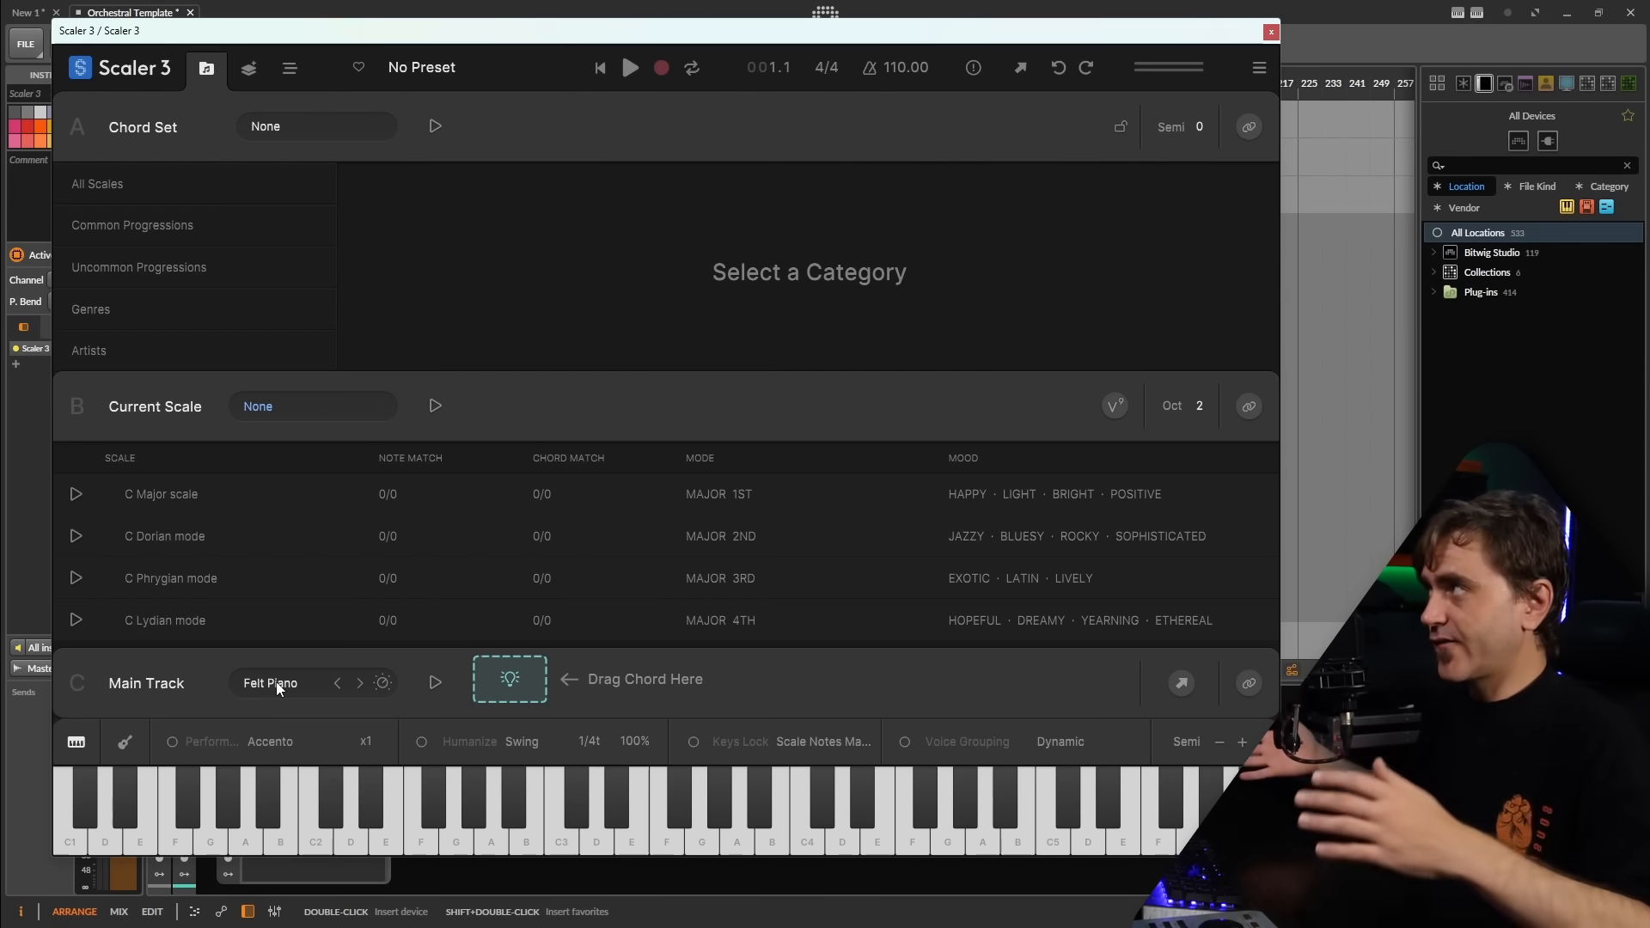
- Load UVIWorkstation as the Main Track's instrument with the Orch Strings Vel patch and close its window
left_click(302, 73)
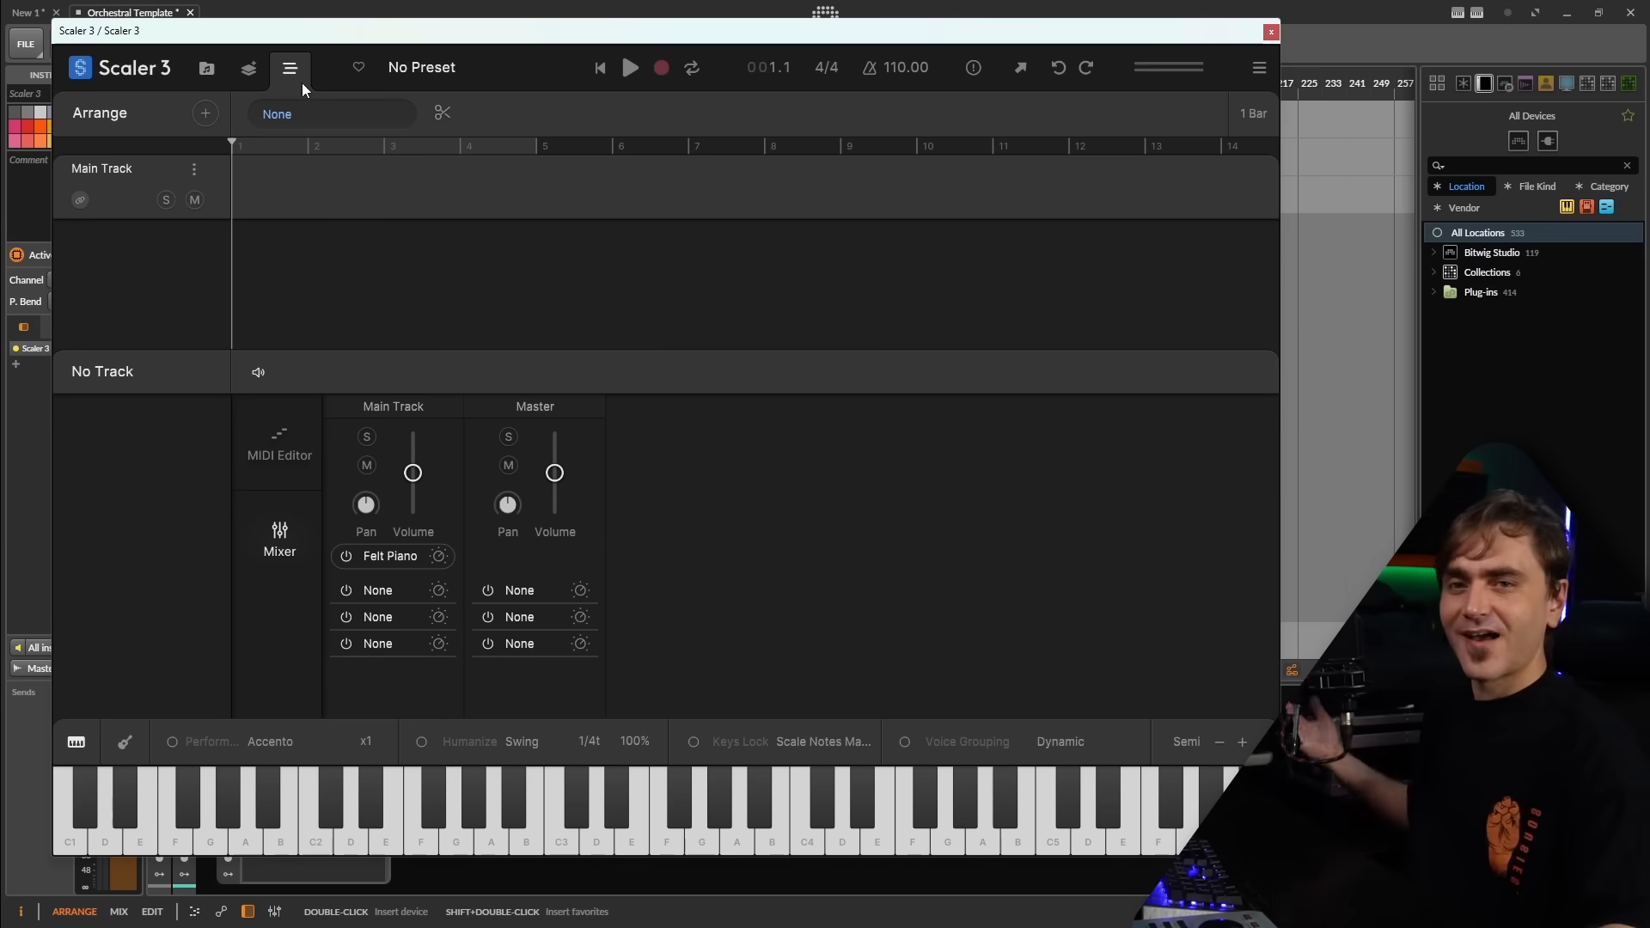
left_click(210, 111)
left_click(92, 288)
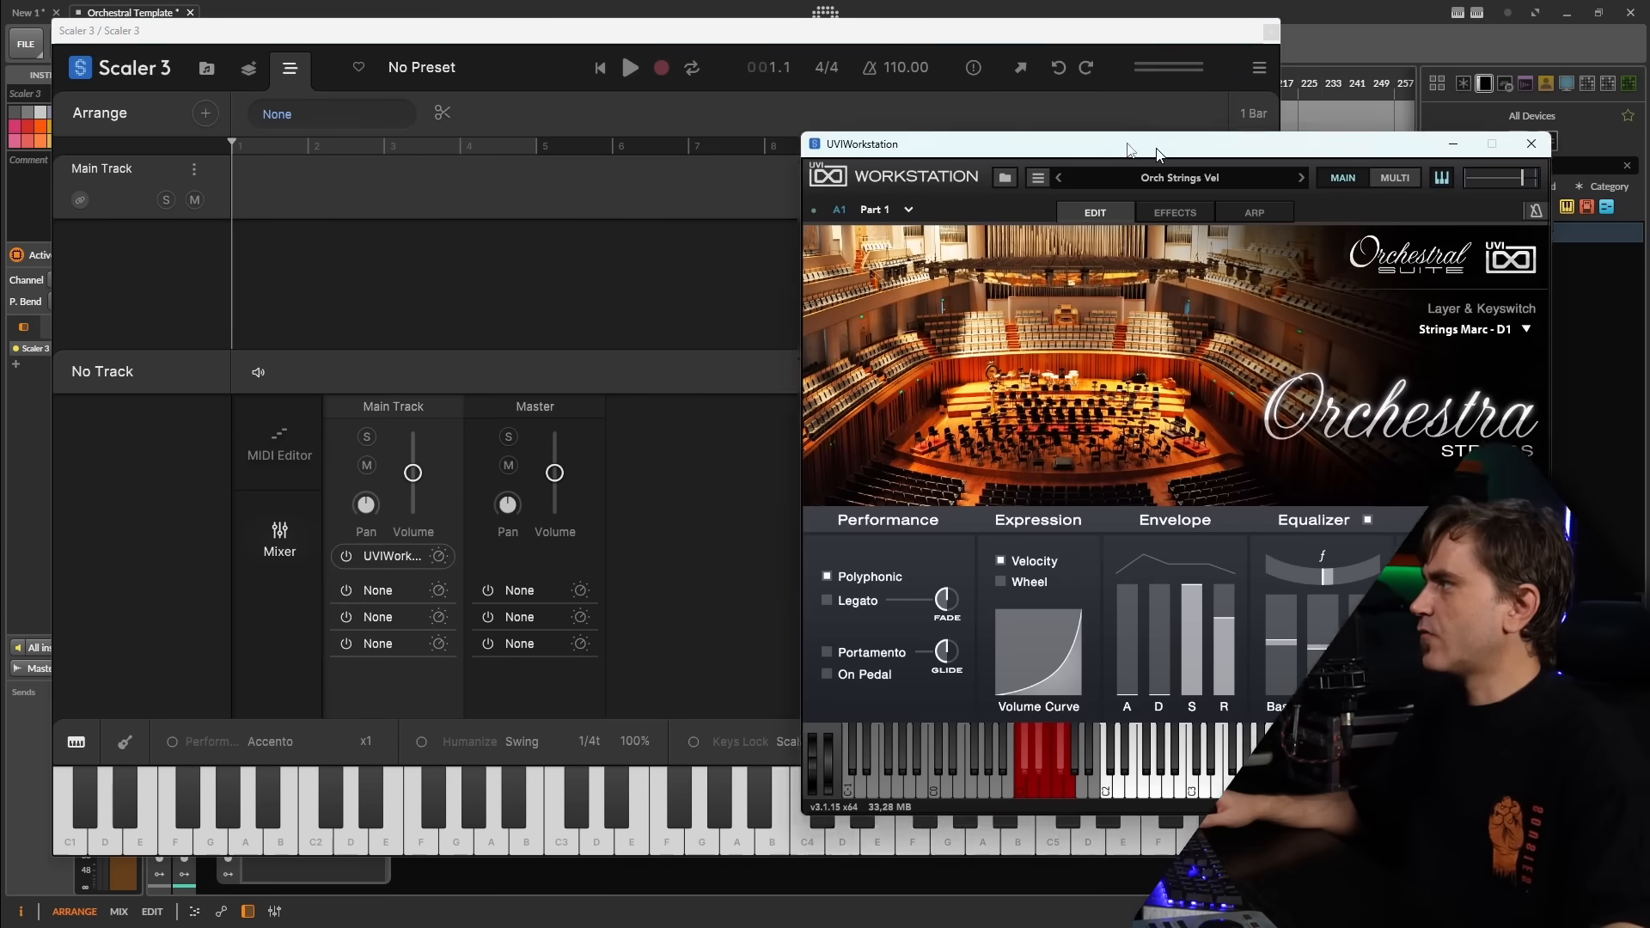
left_click_drag(1142, 149, 1005, 95)
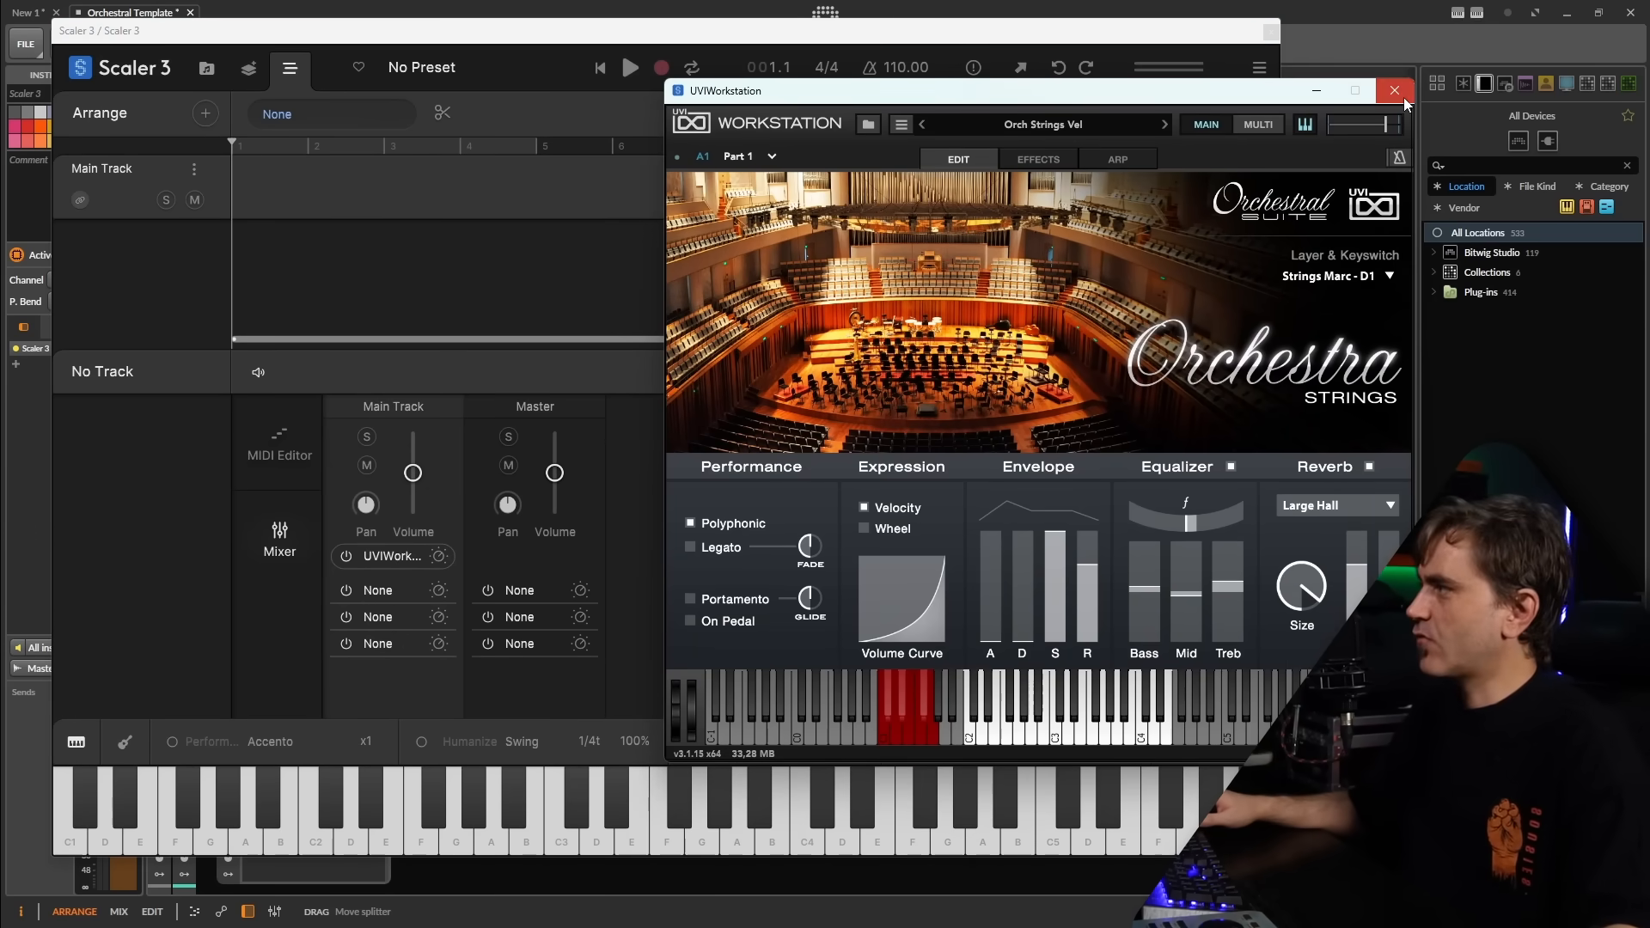
left_click(1394, 90)
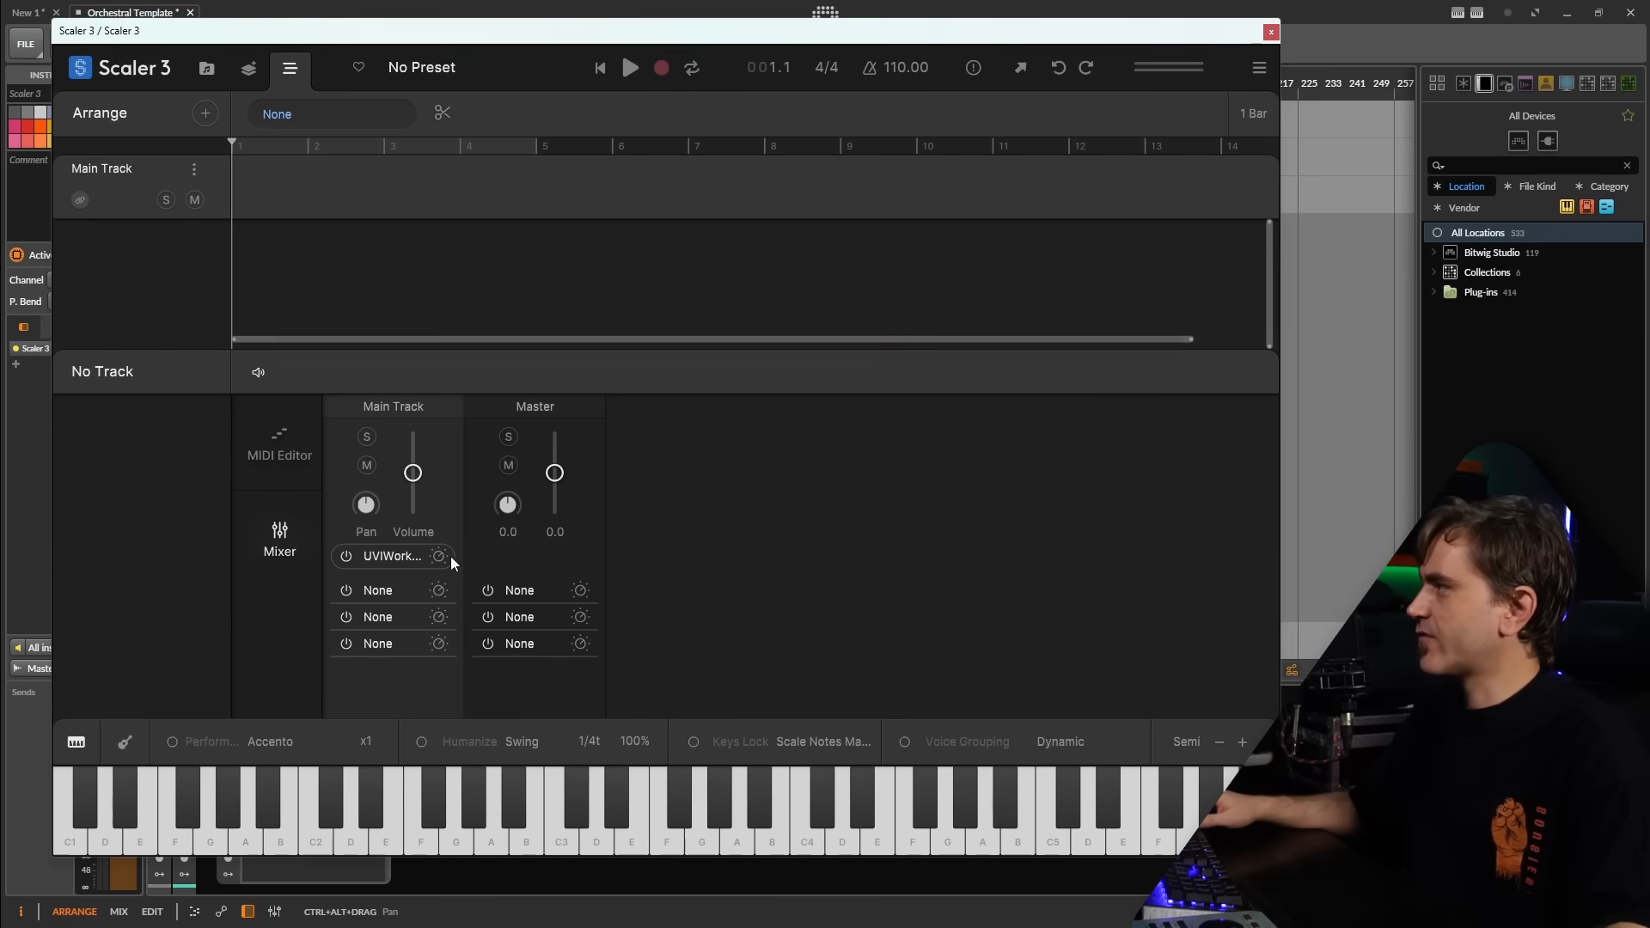
- Load a Valhalla plugin into the Main Track's first effect slot in the mixer
left_click(205, 68)
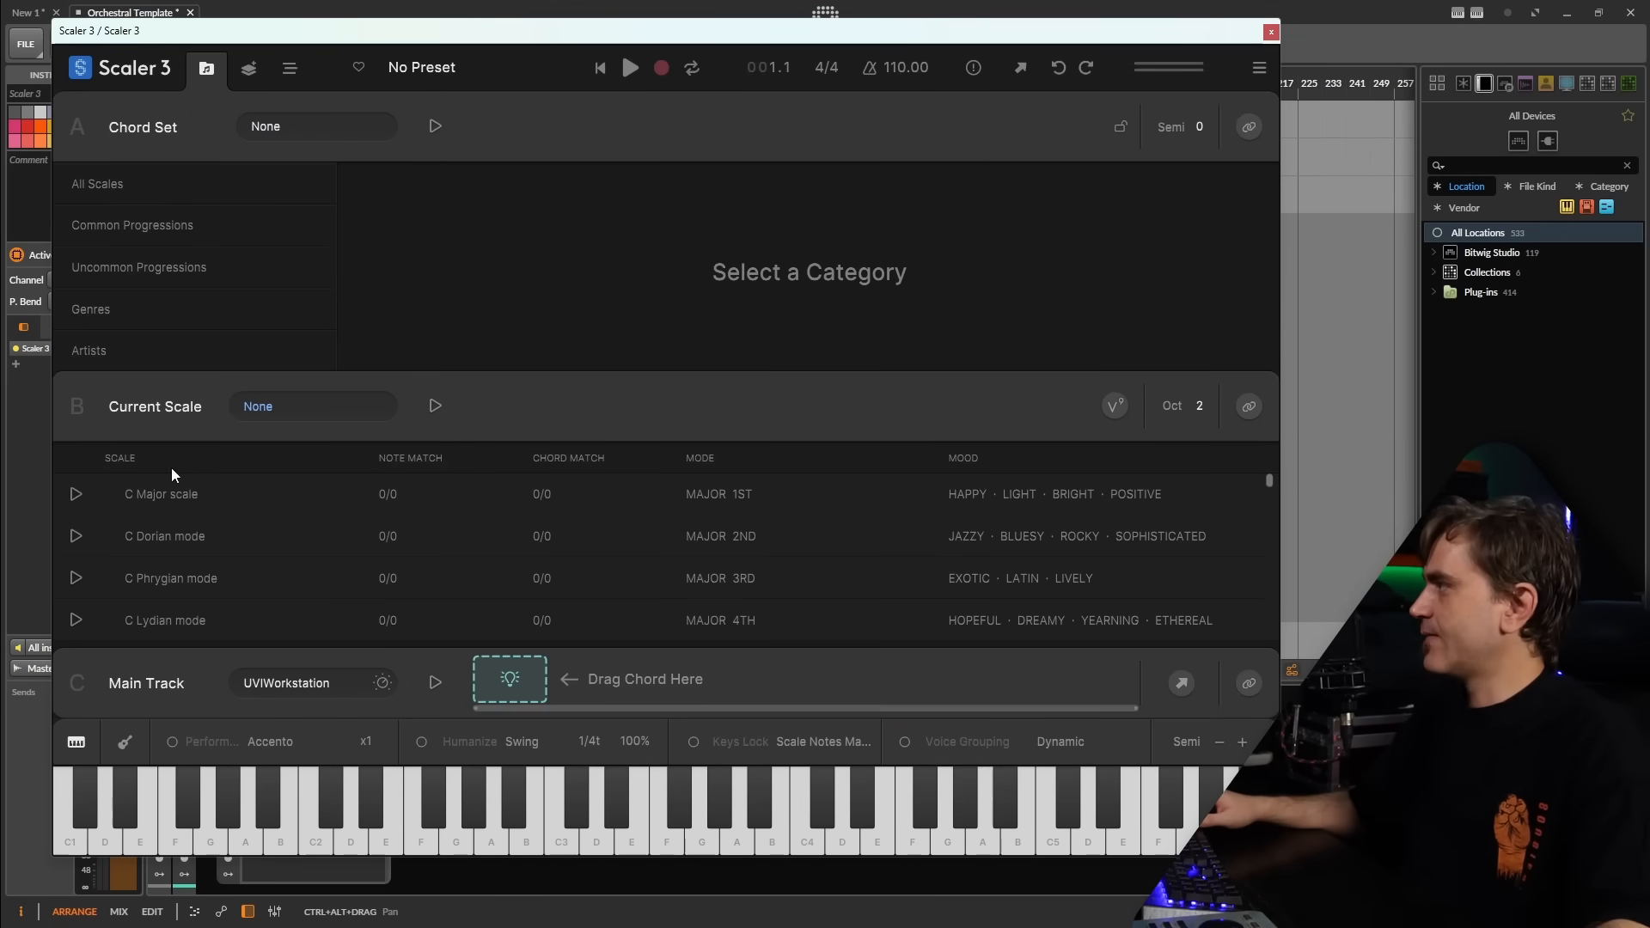
left_click(289, 68)
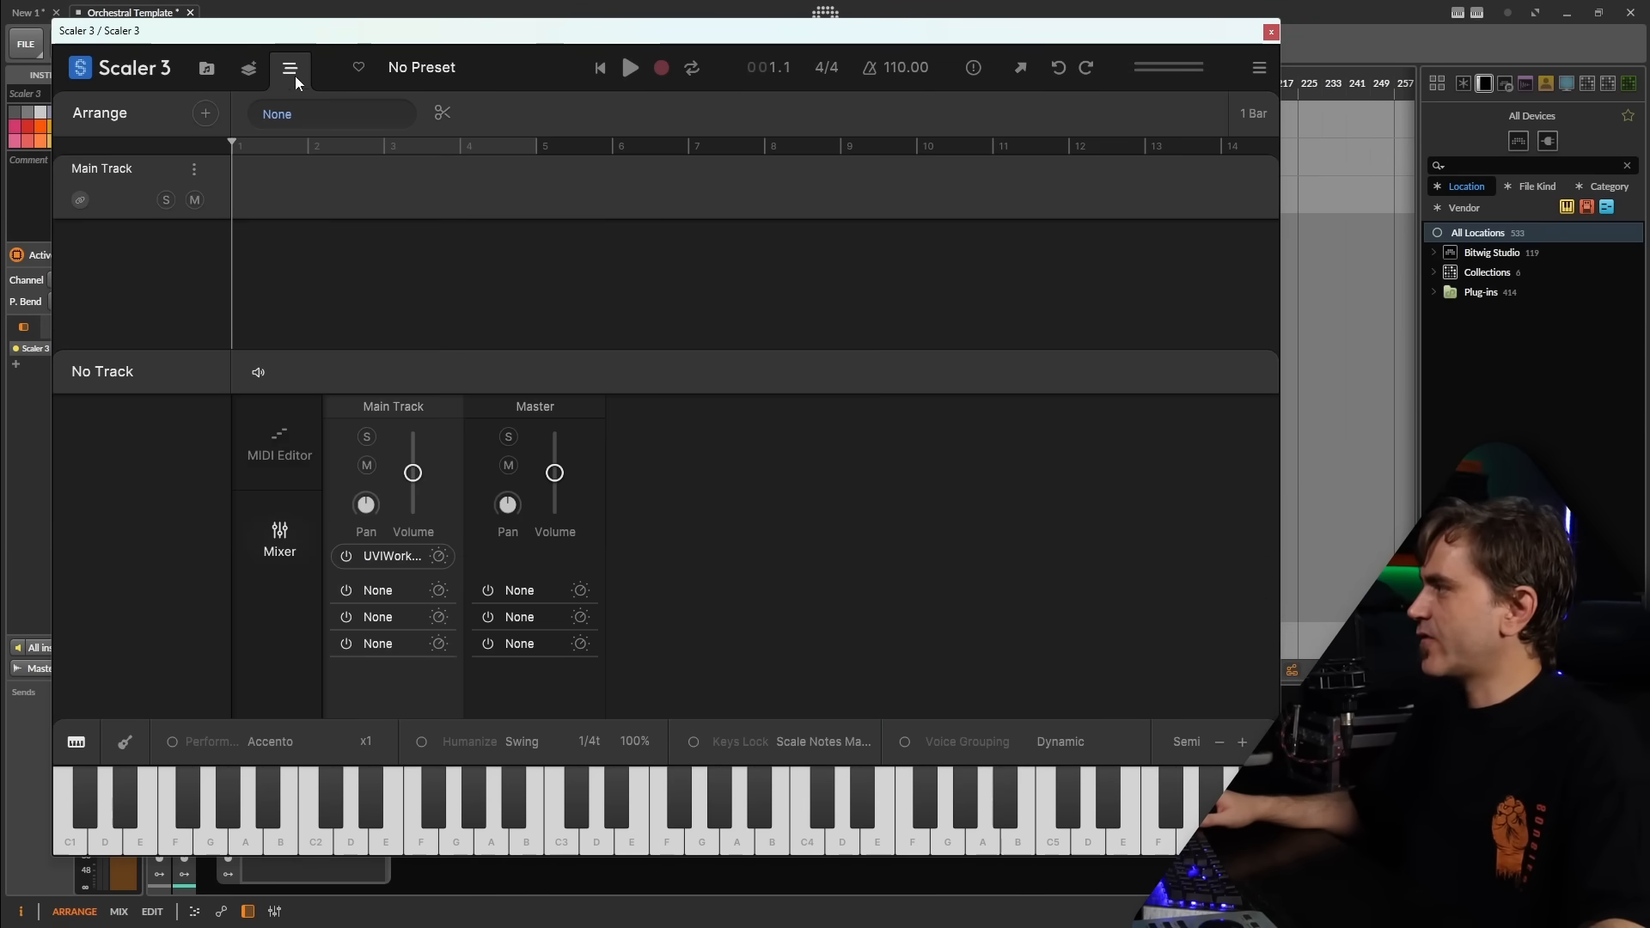
left_click(373, 589)
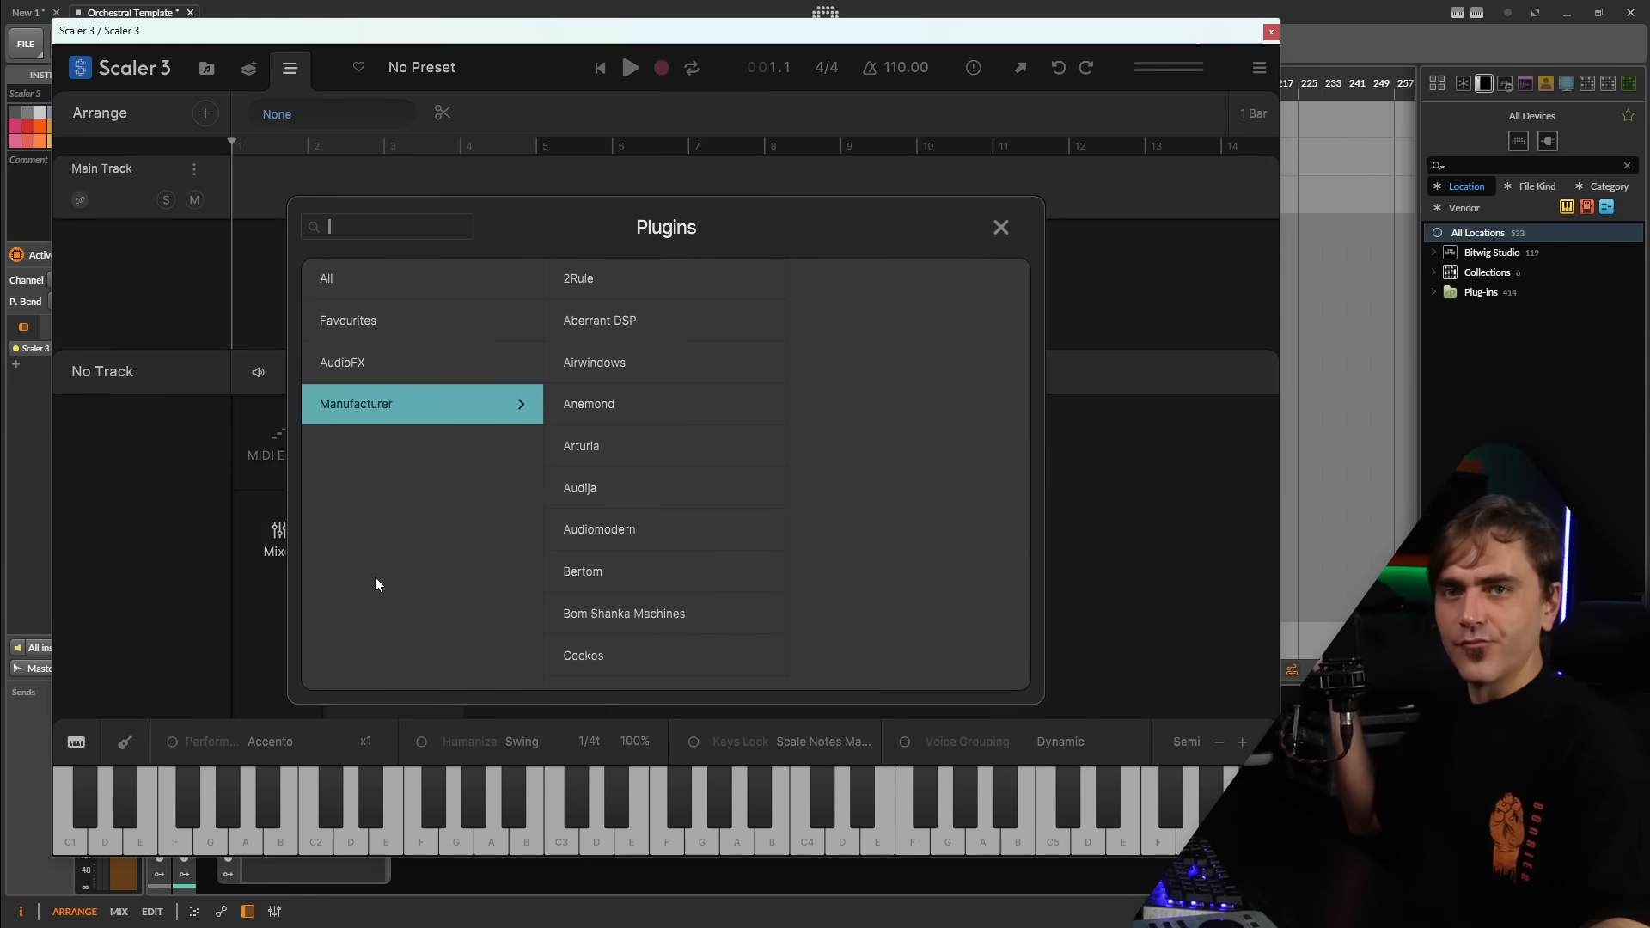
scroll(658, 559, "down", 5)
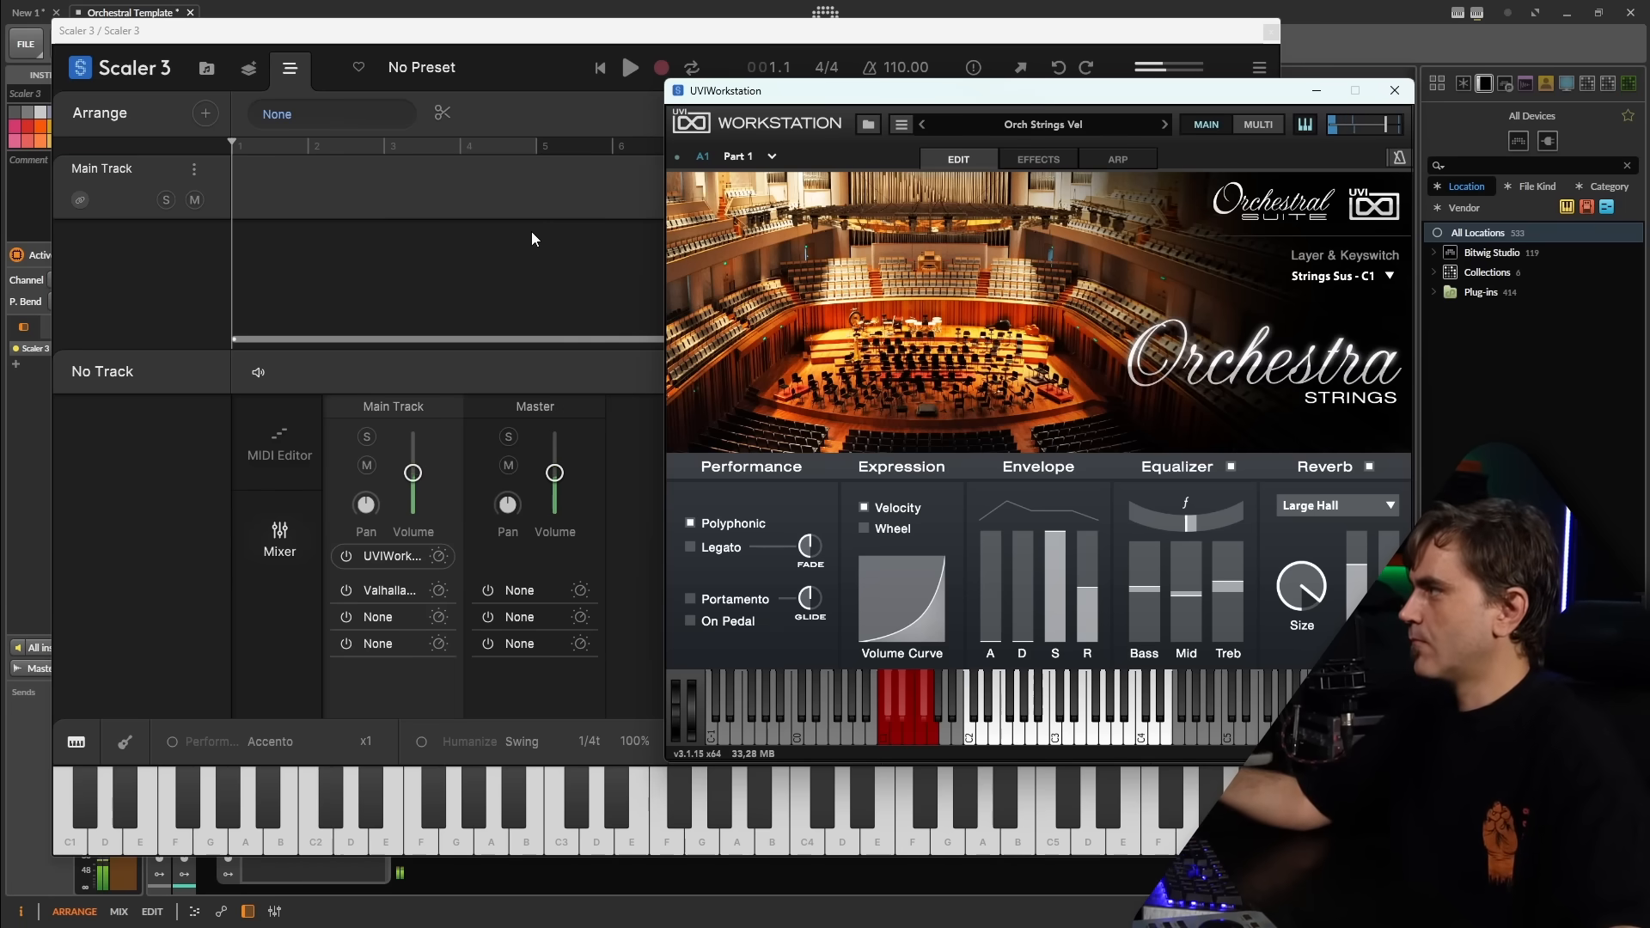
- Look at the All category of the Motions browser from the arrangement, close it and return to the chord set view
left_click(207, 68)
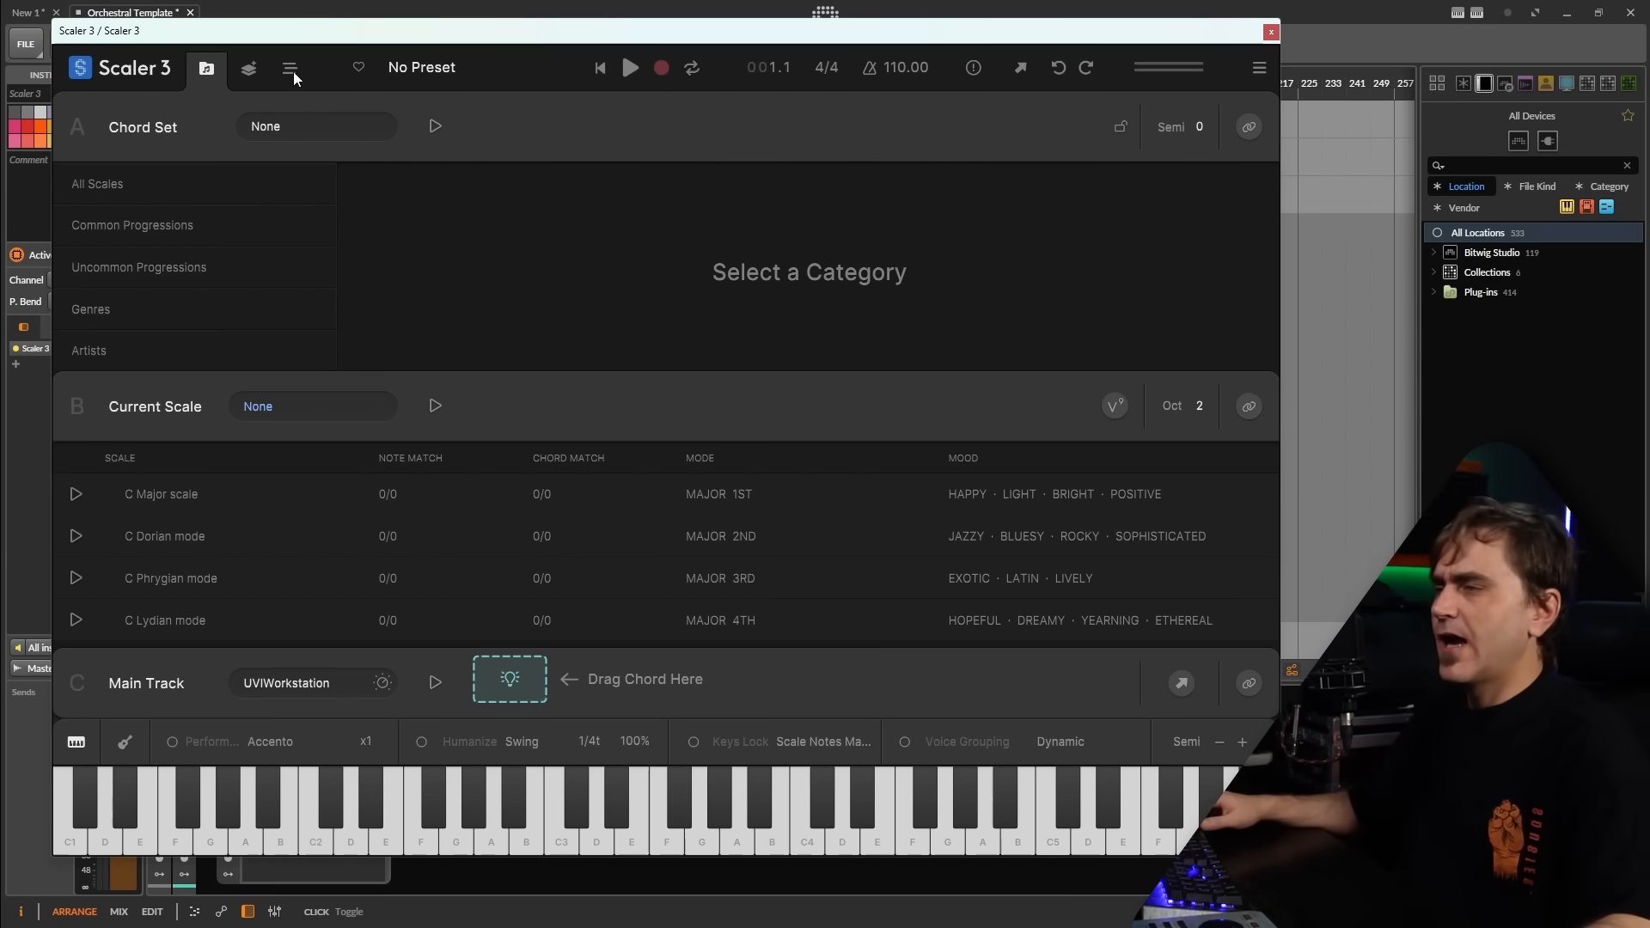
left_click(291, 69)
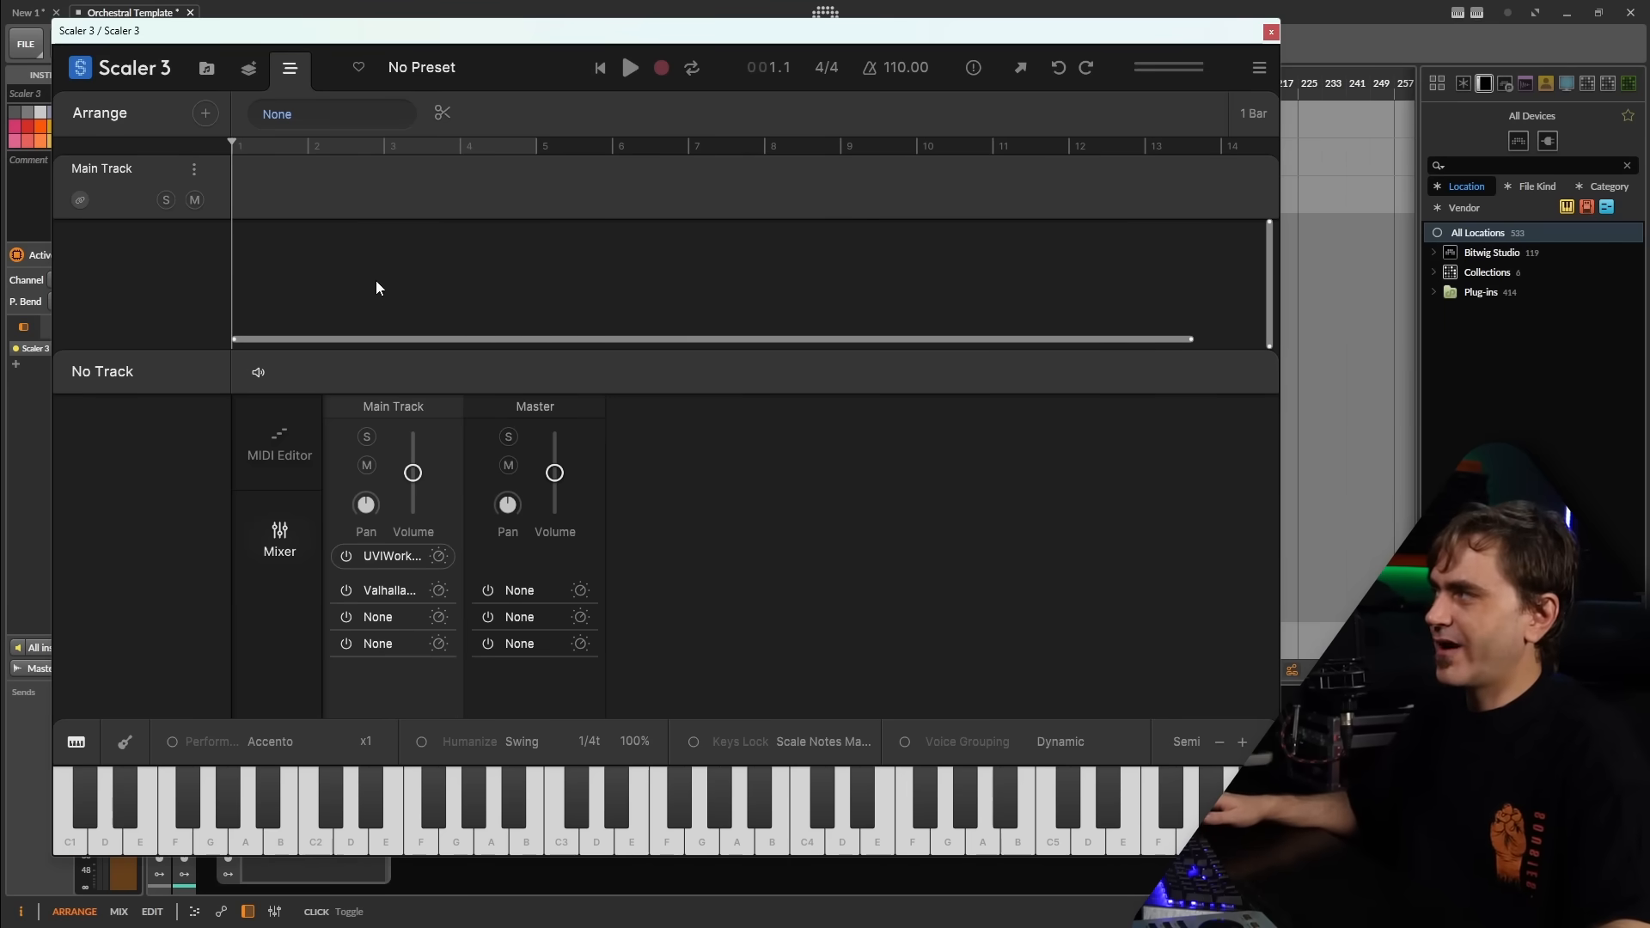
left_click(205, 115)
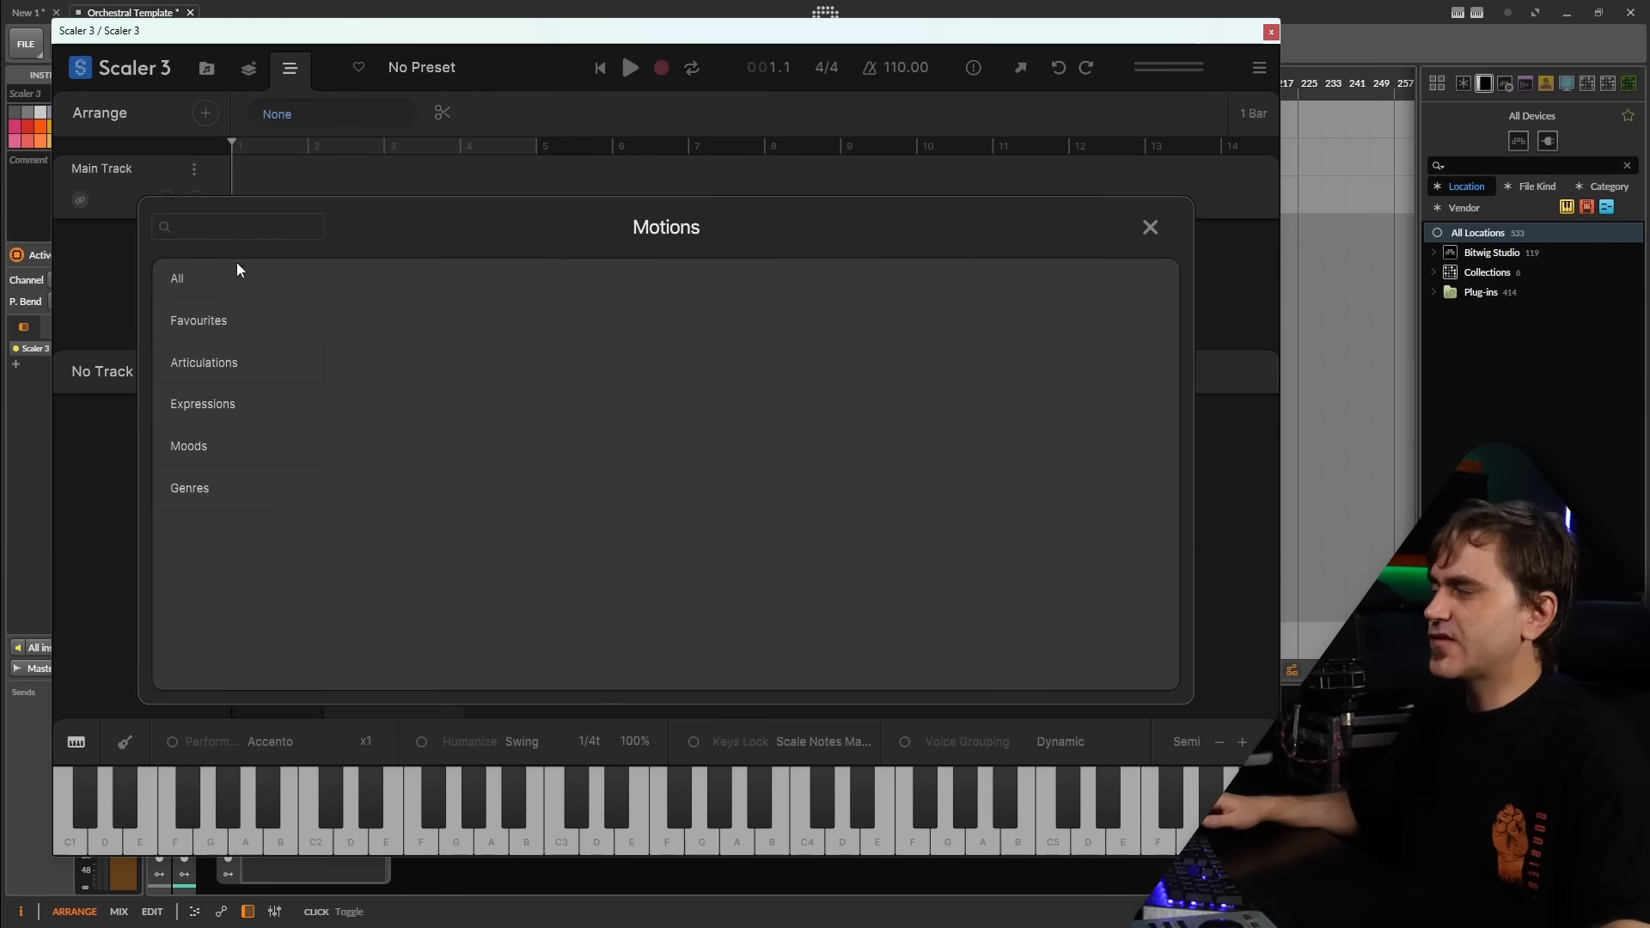
left_click(216, 274)
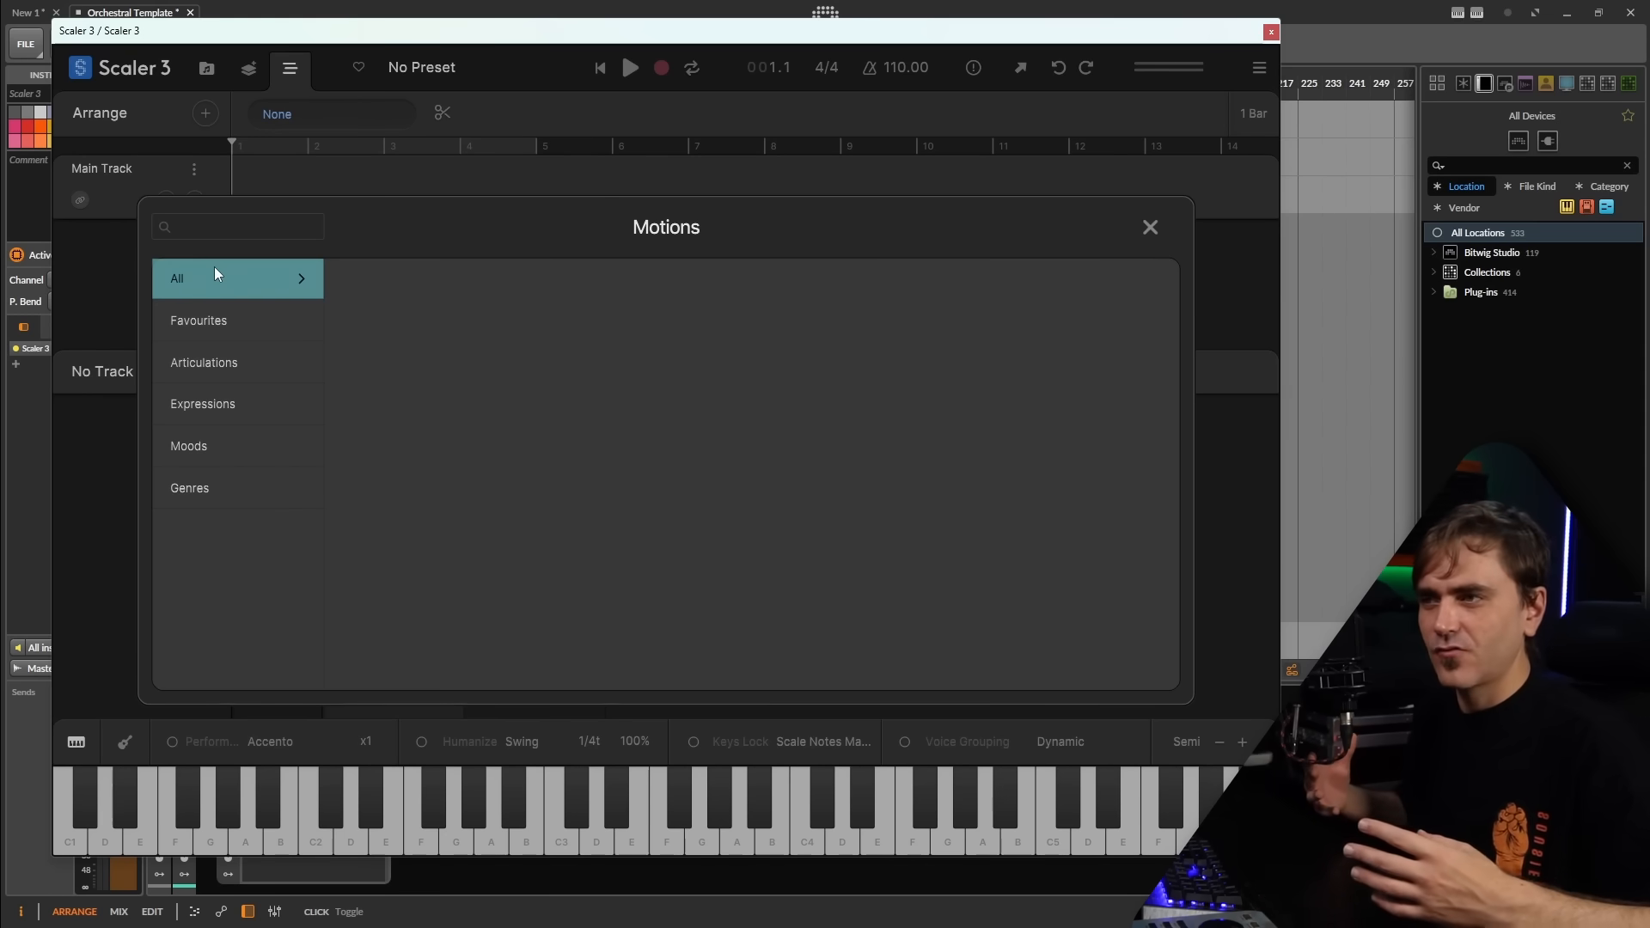
left_click(1153, 231)
left_click(205, 69)
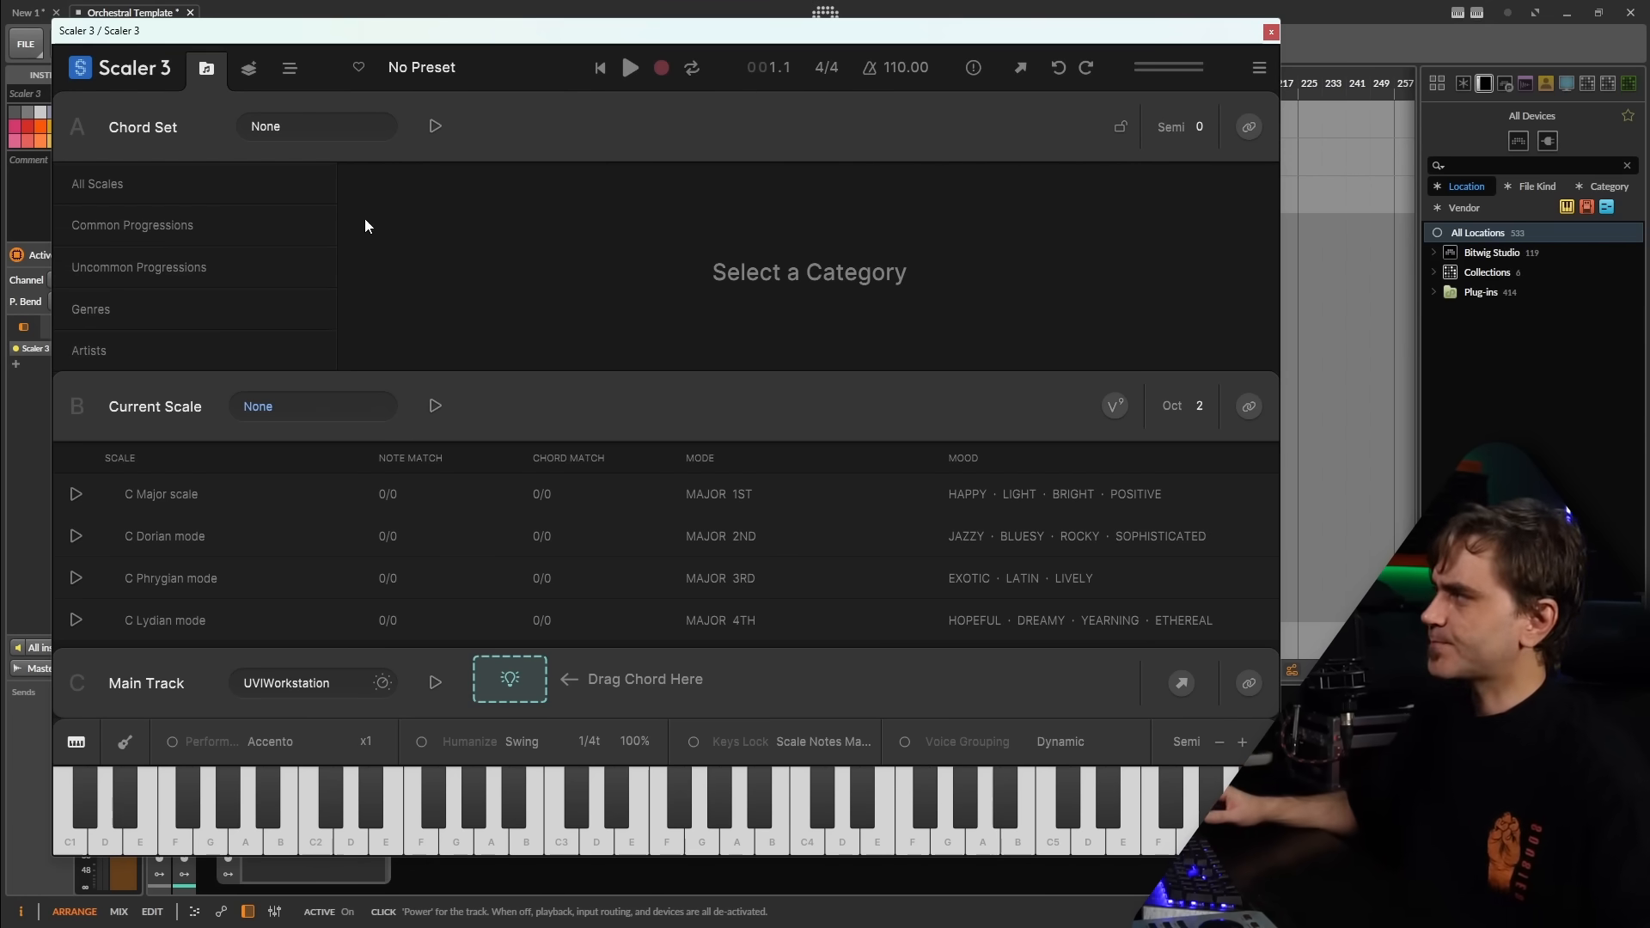
- Enlarge the Chord Set section, browse the Dreamy mood and load the Ambient 1 chord set
left_click_drag(571, 378, 764, 112)
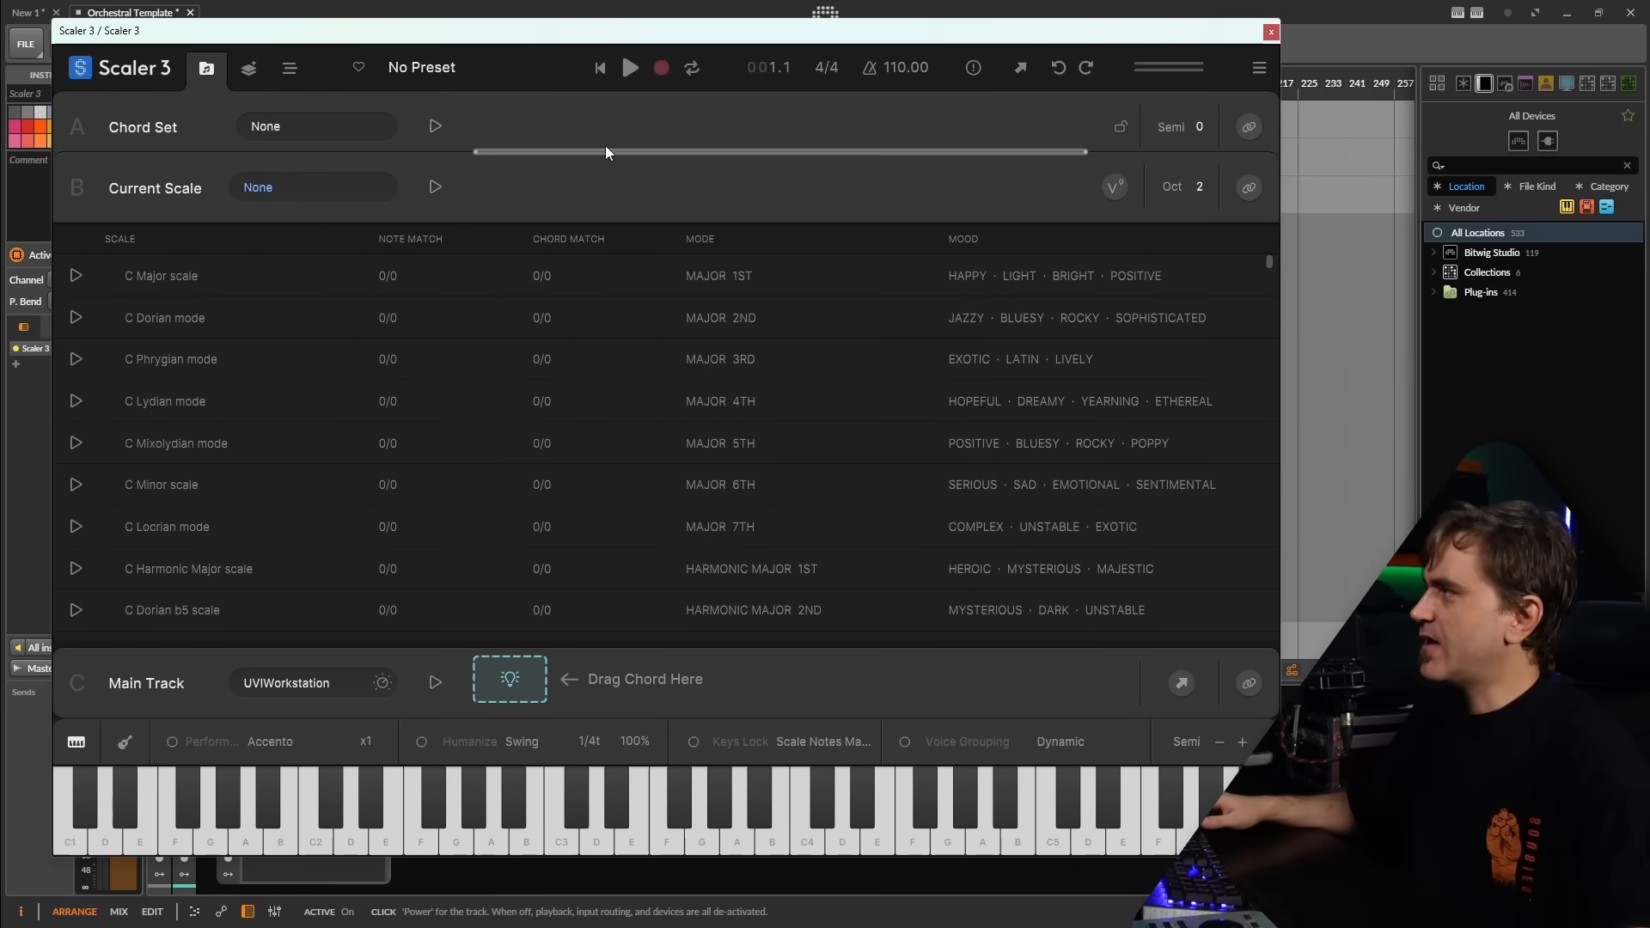
left_click_drag(608, 153, 589, 631)
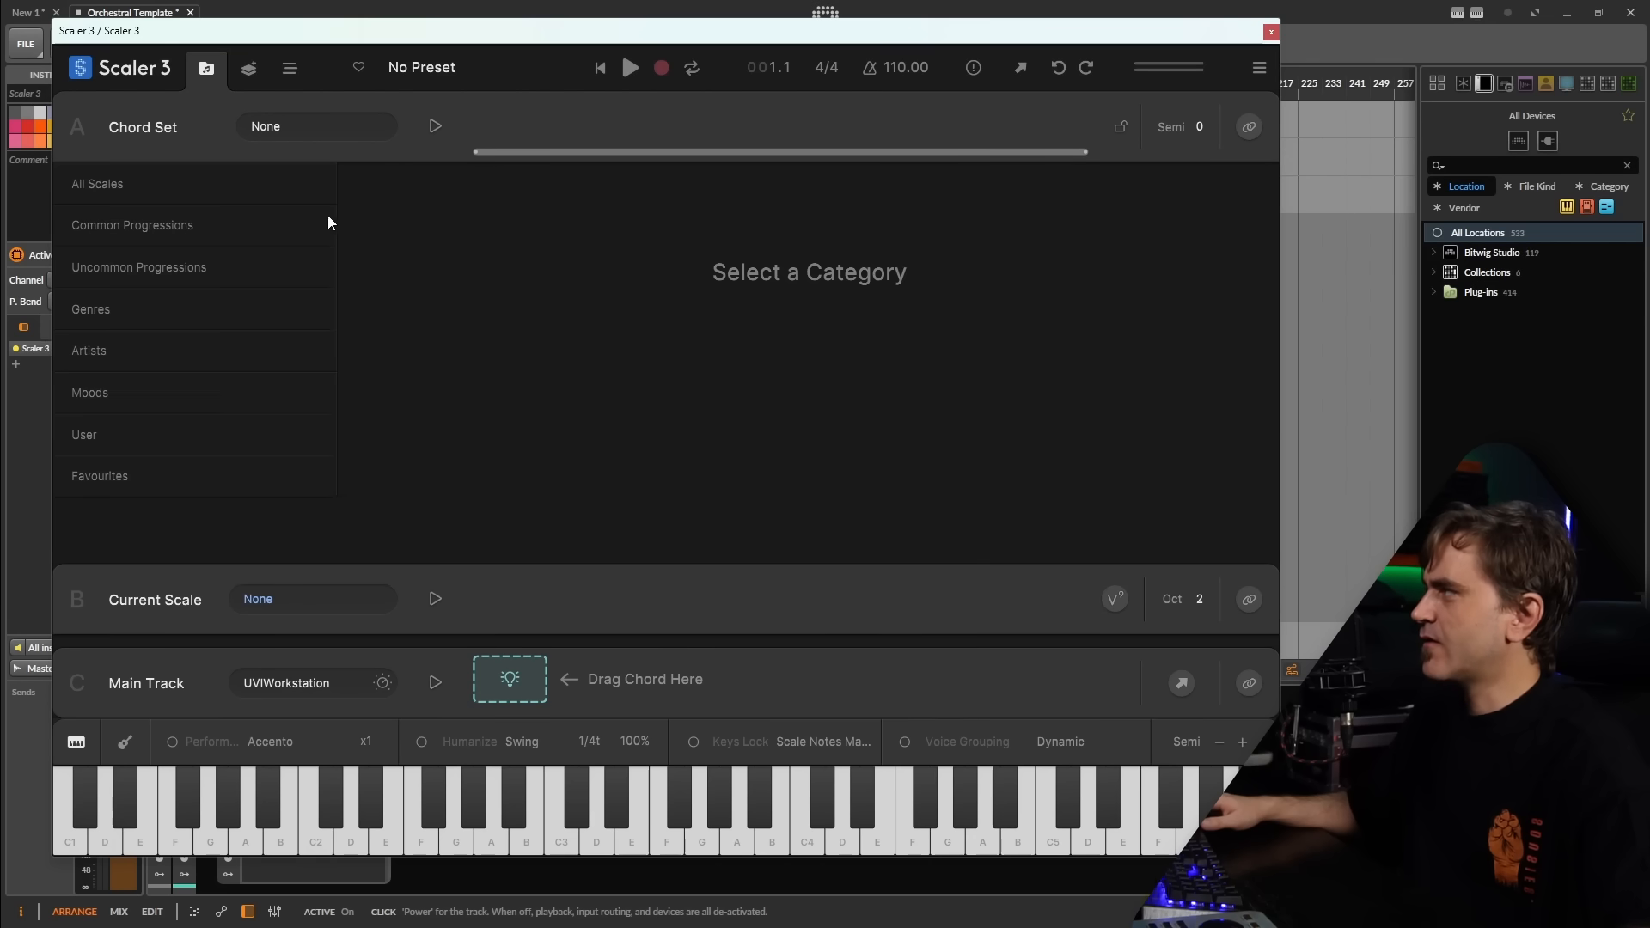
left_click(131, 395)
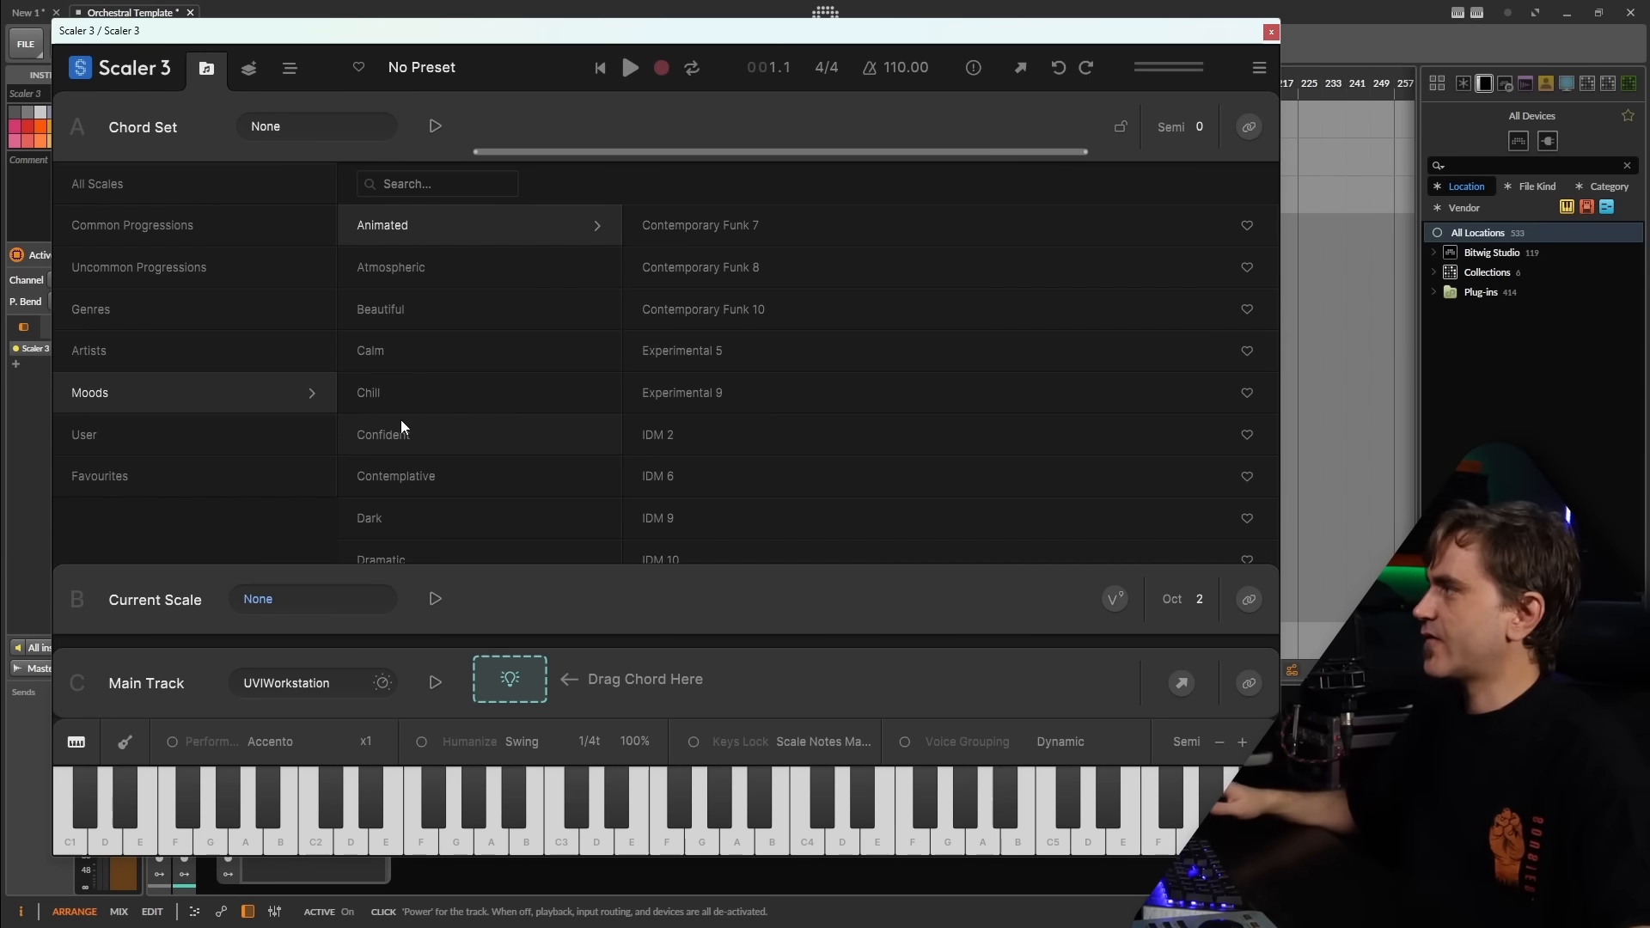
left_click(448, 181)
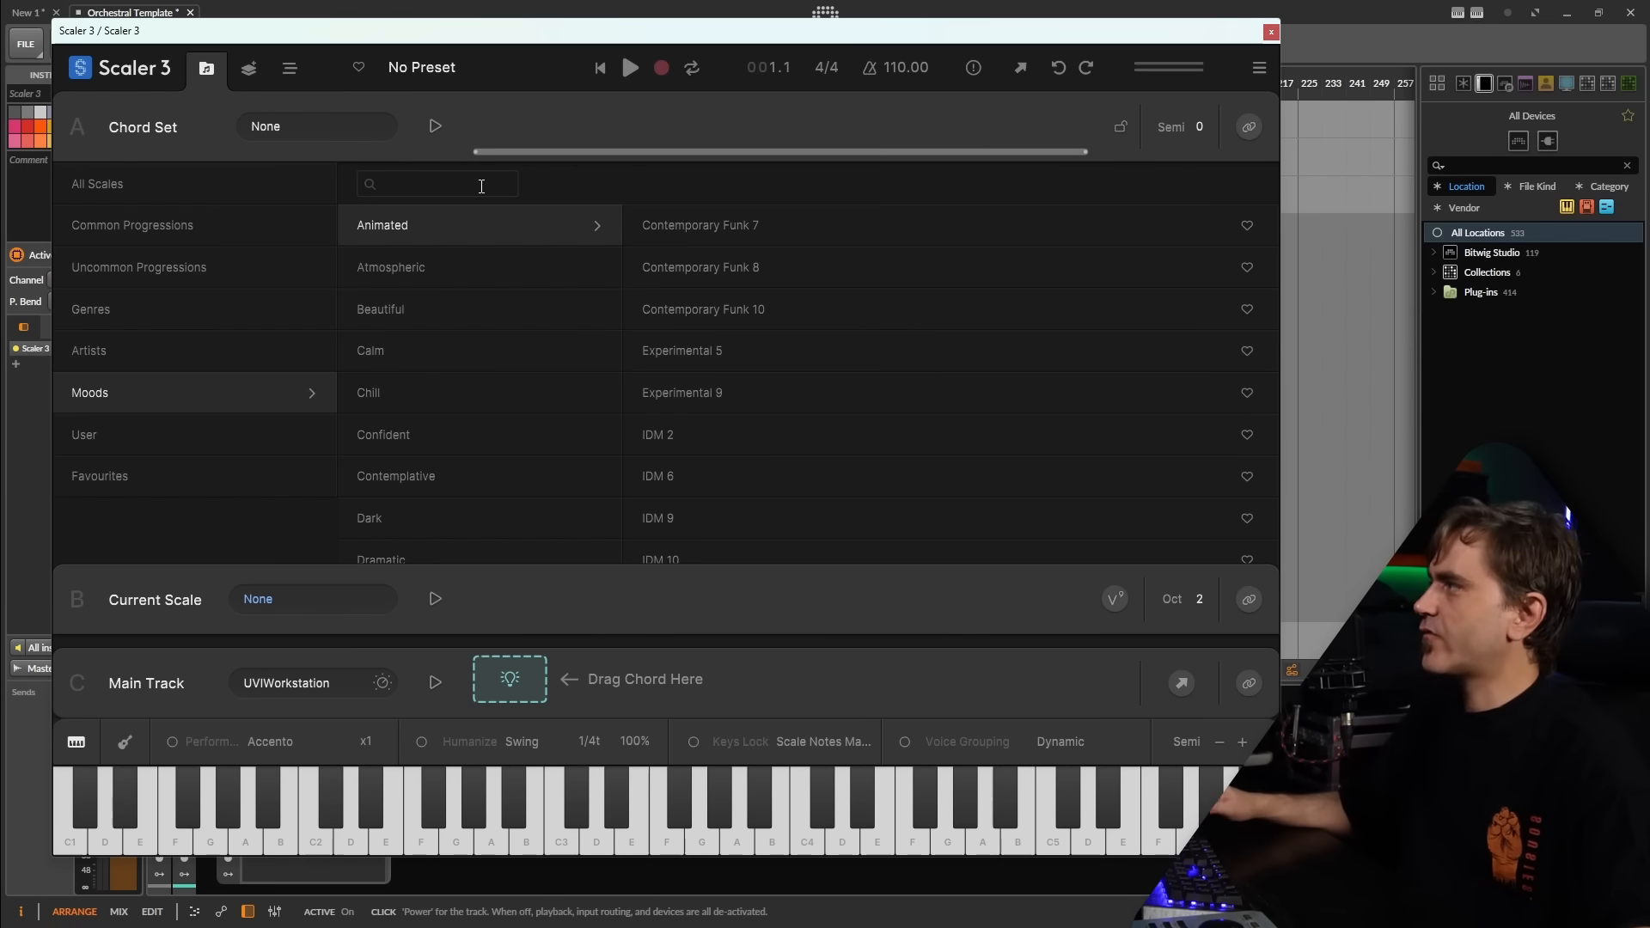
type("dr")
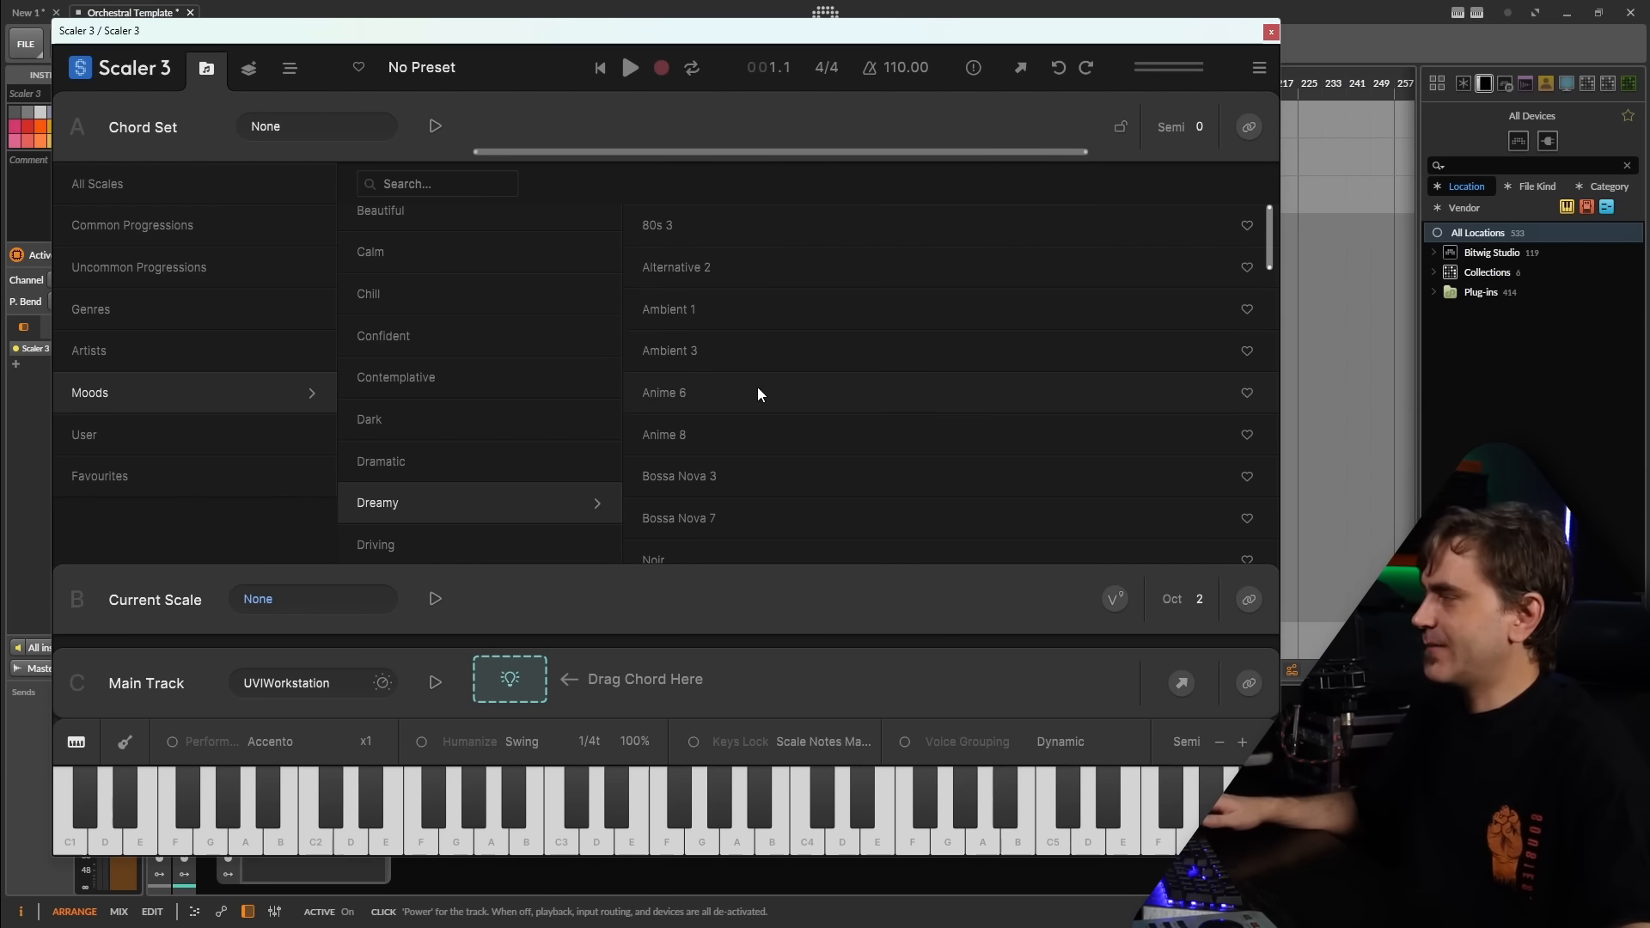
left_click(710, 306)
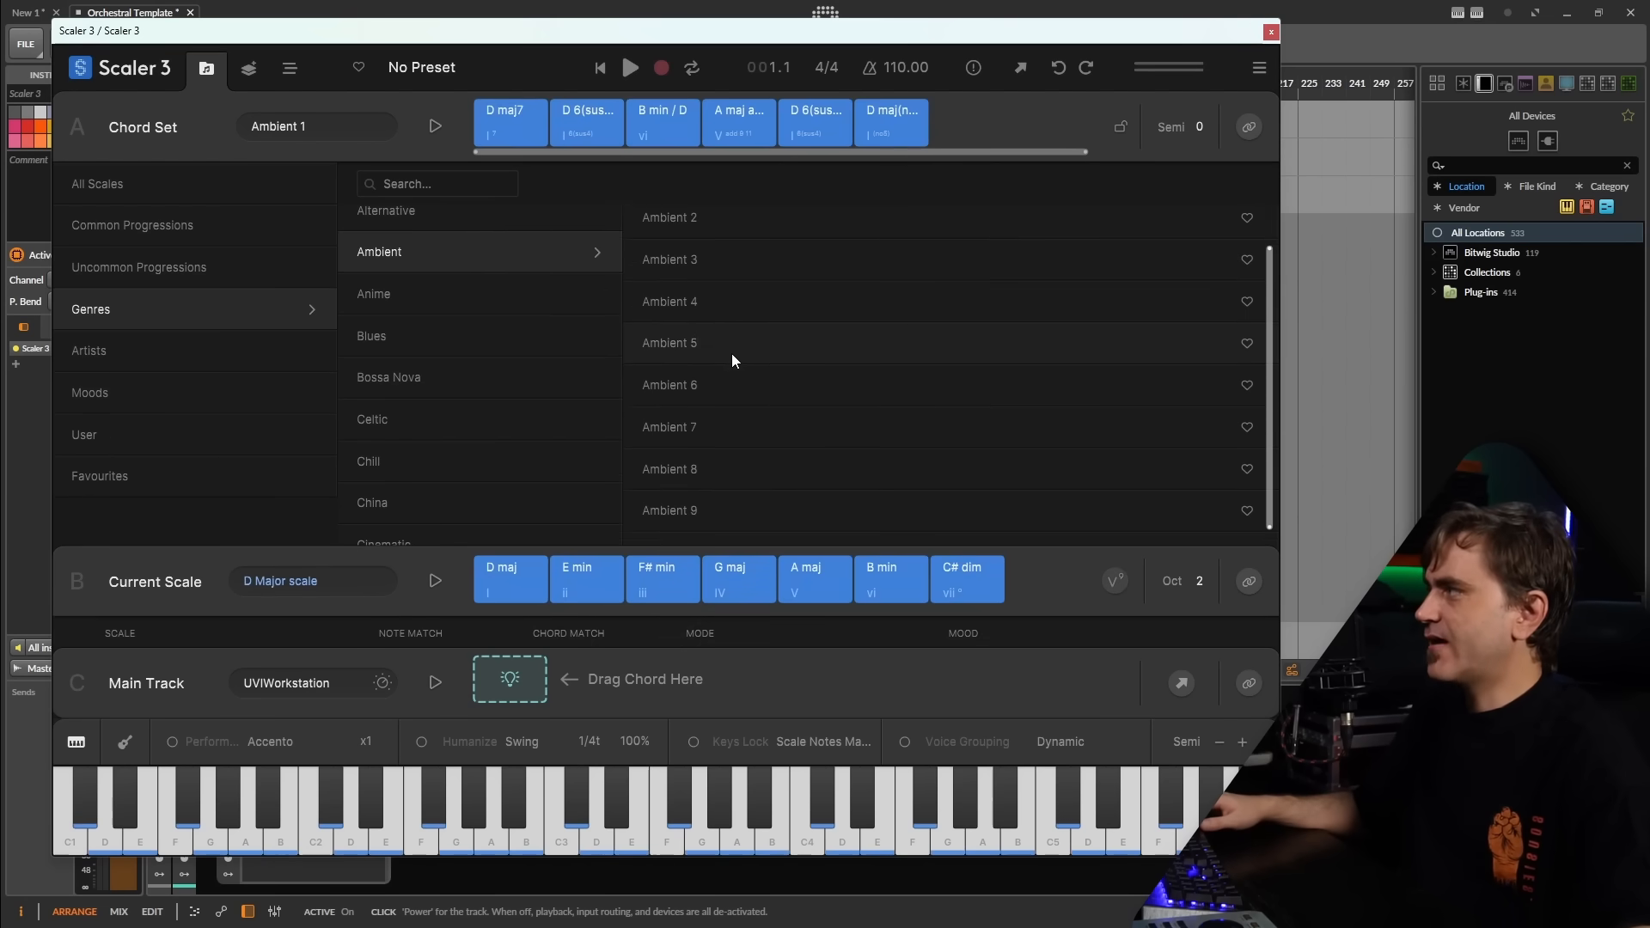
- Try the Chill 5 and Chill 9 chord sets from the Chill genre
scroll(473, 412, "down", 1)
left_click(420, 411)
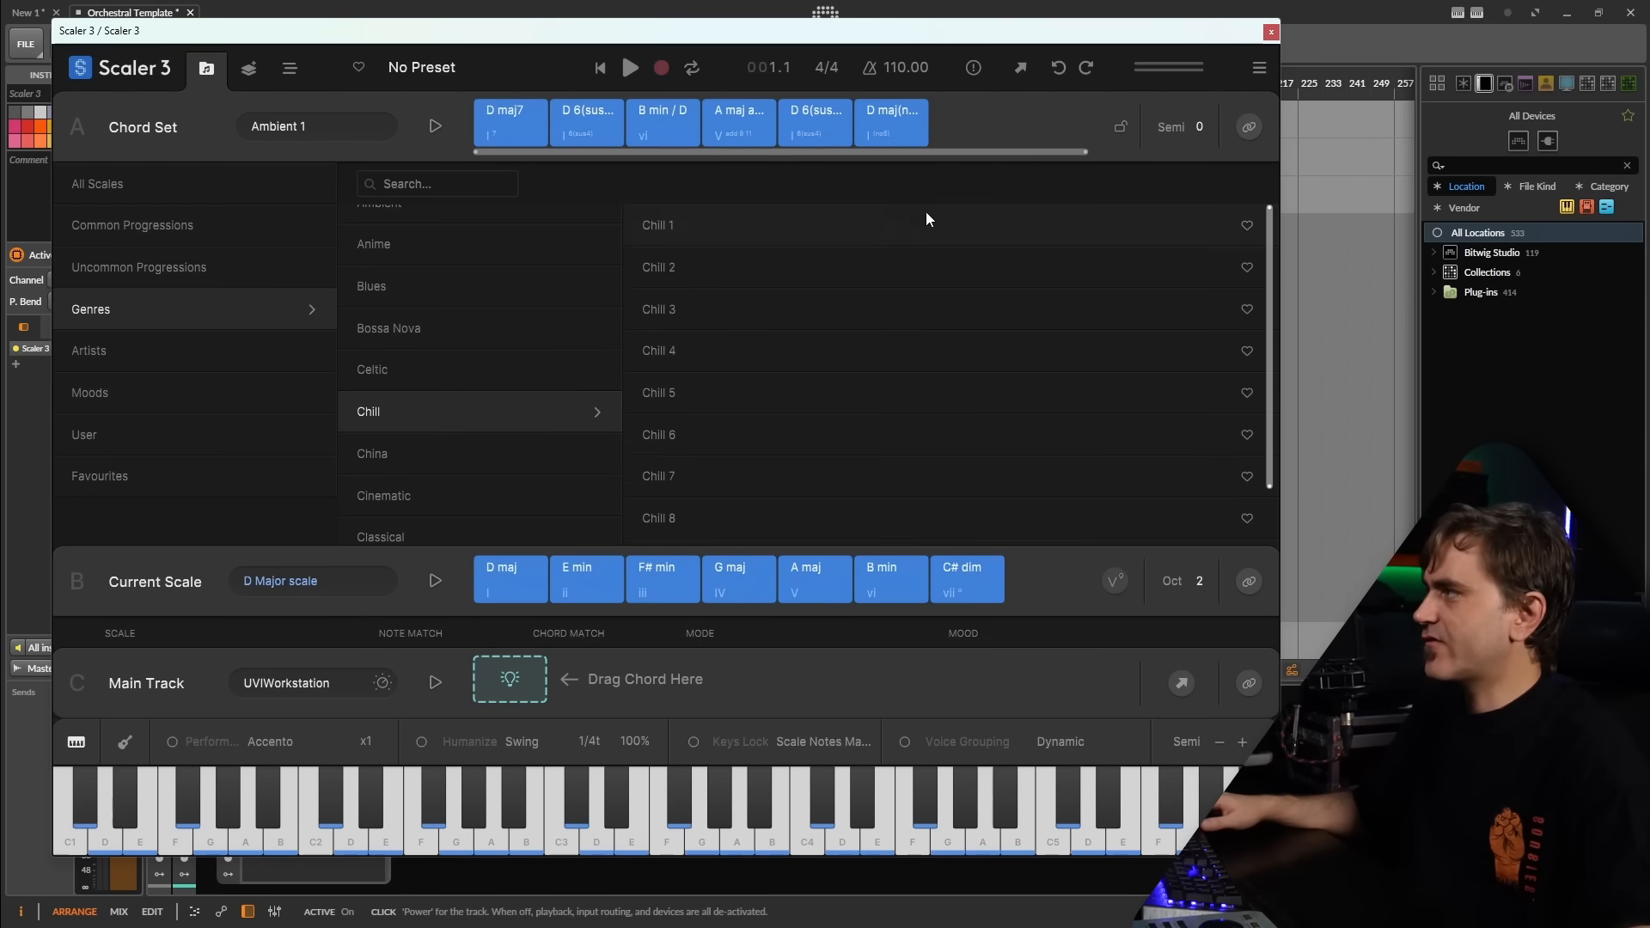
scroll(772, 317, "down", 1)
left_click(772, 317)
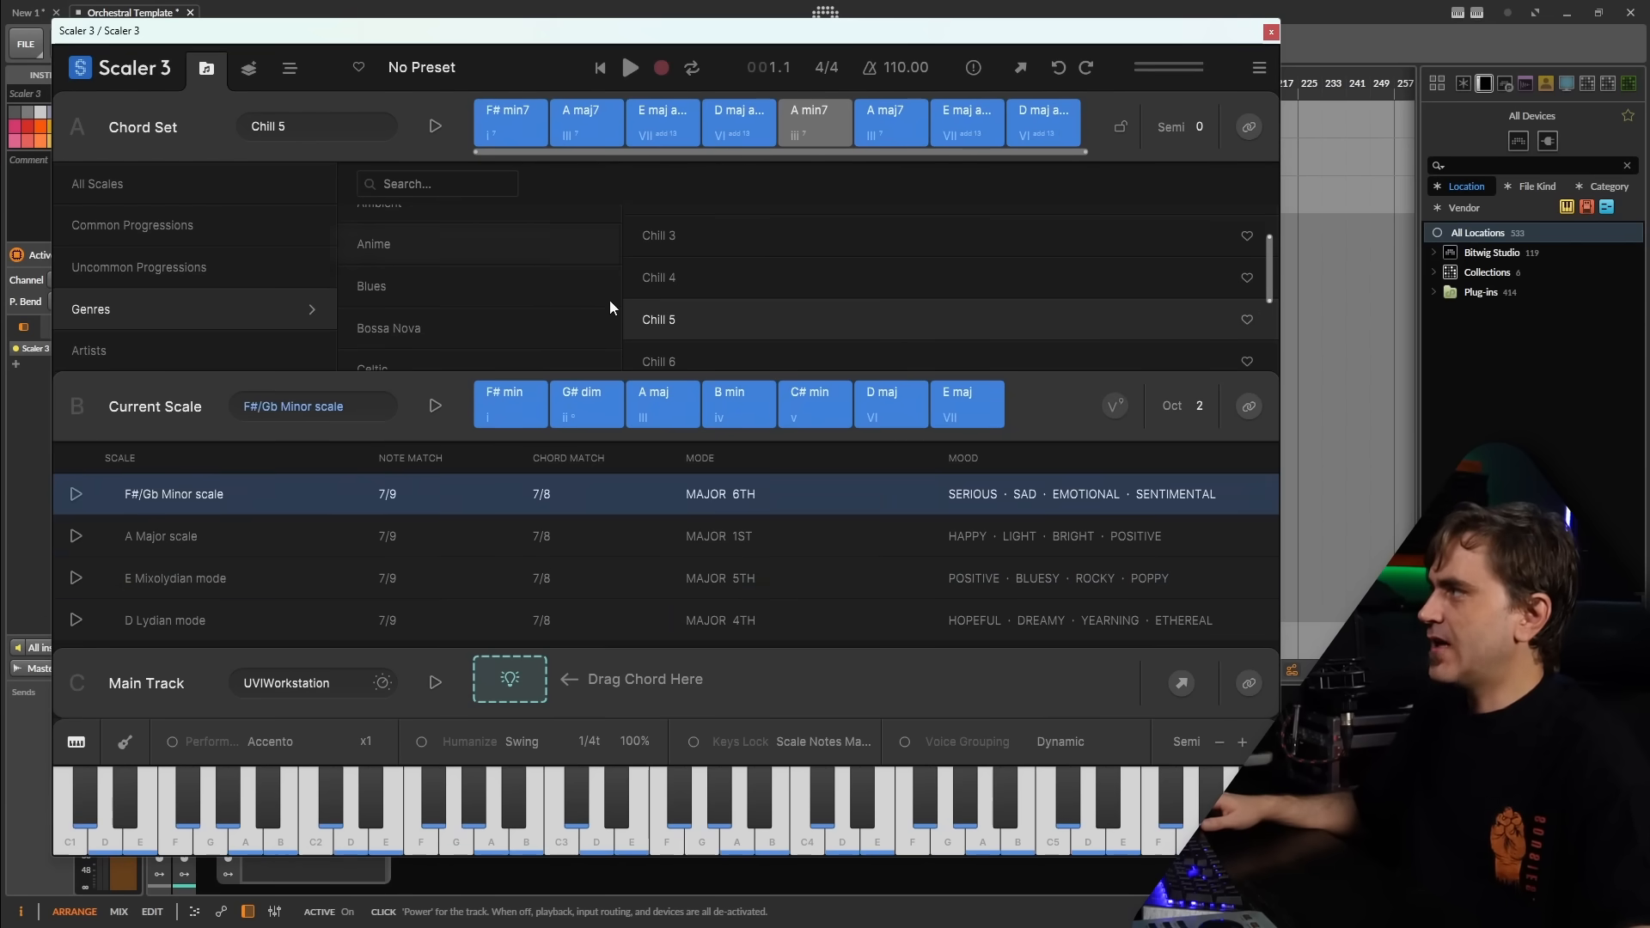
scroll(720, 318, "down", 2)
left_click(721, 327)
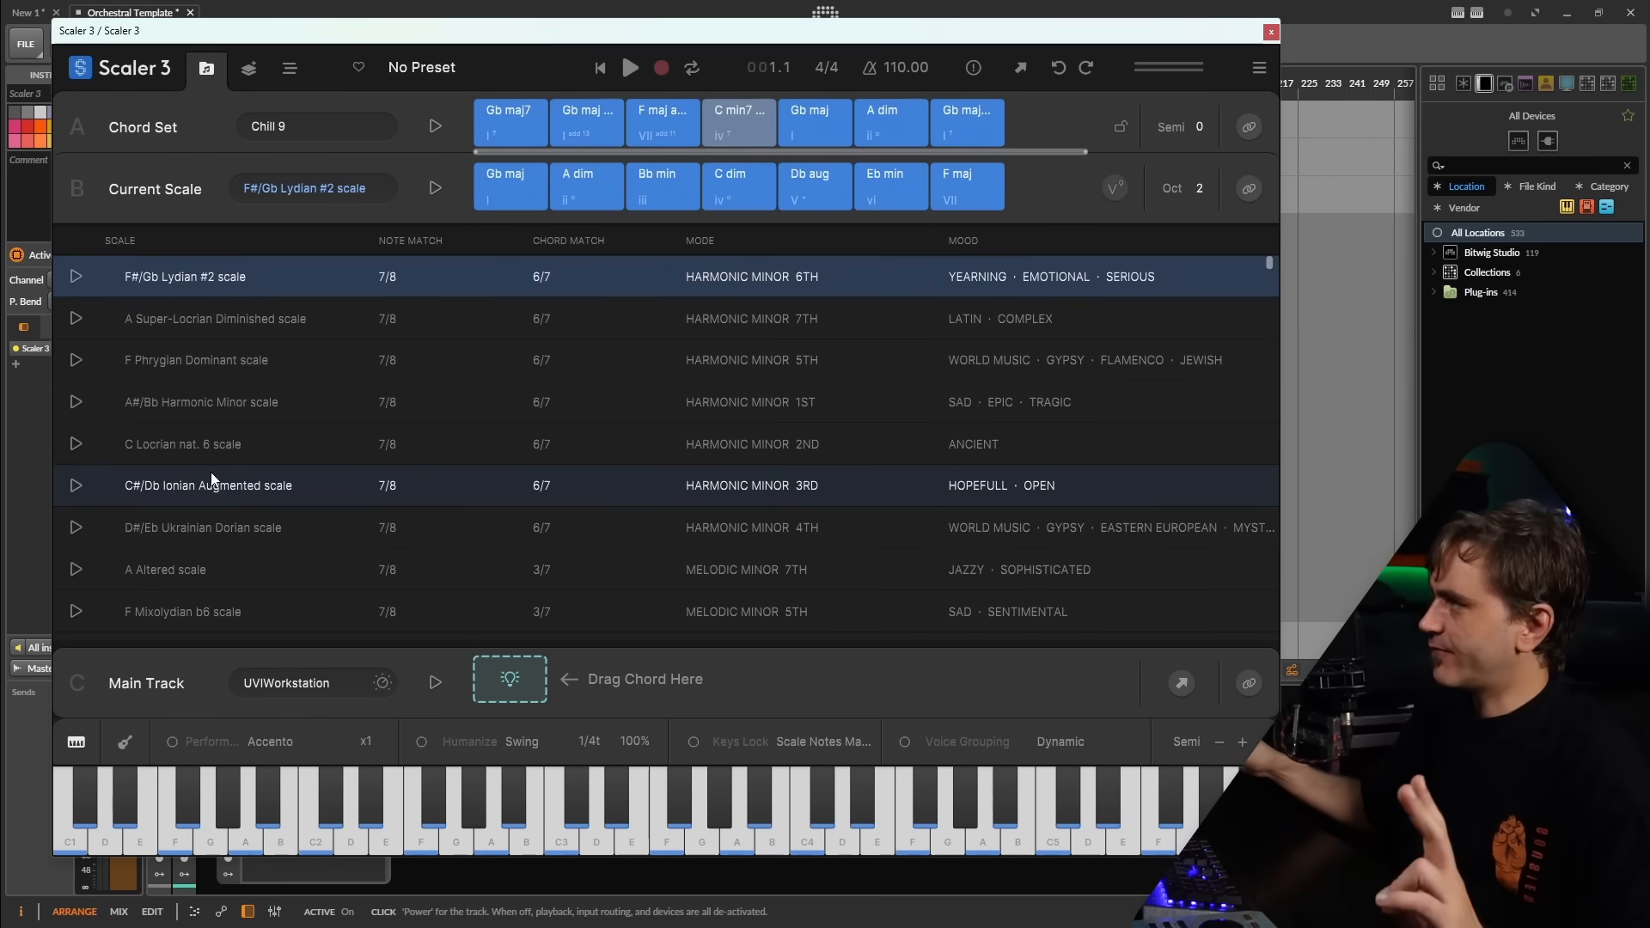
- Load the Ambient 2 chord set from the Ambient genre and choose the F#/Gb Ritsu Scale
left_click_drag(387, 160, 387, 399)
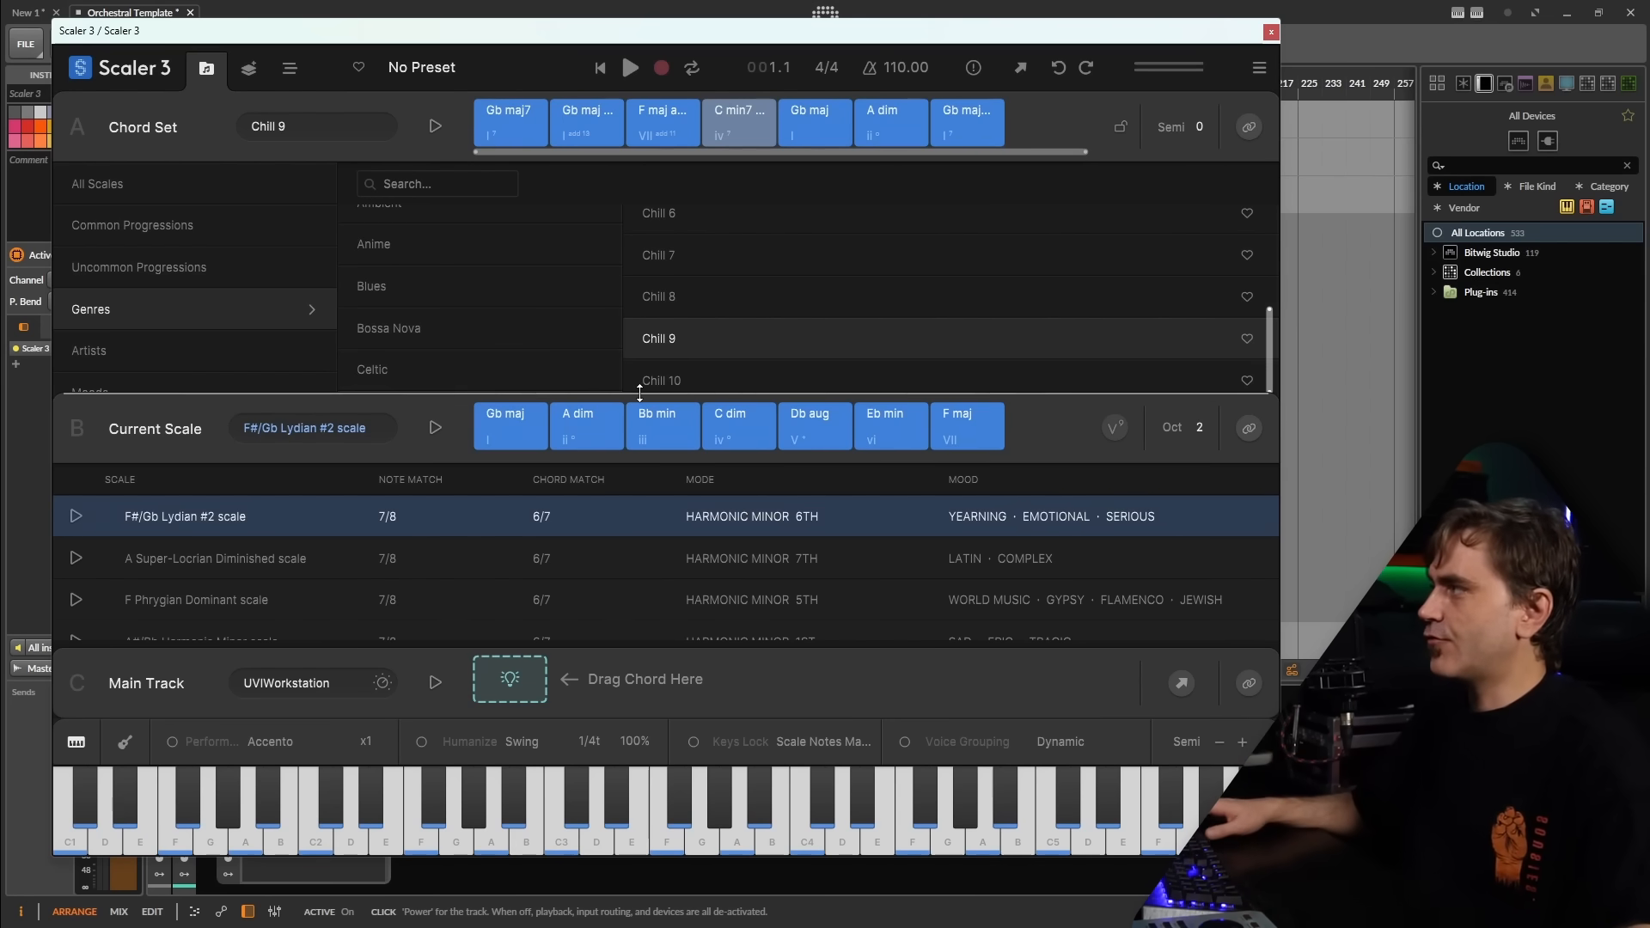
left_click(75, 578)
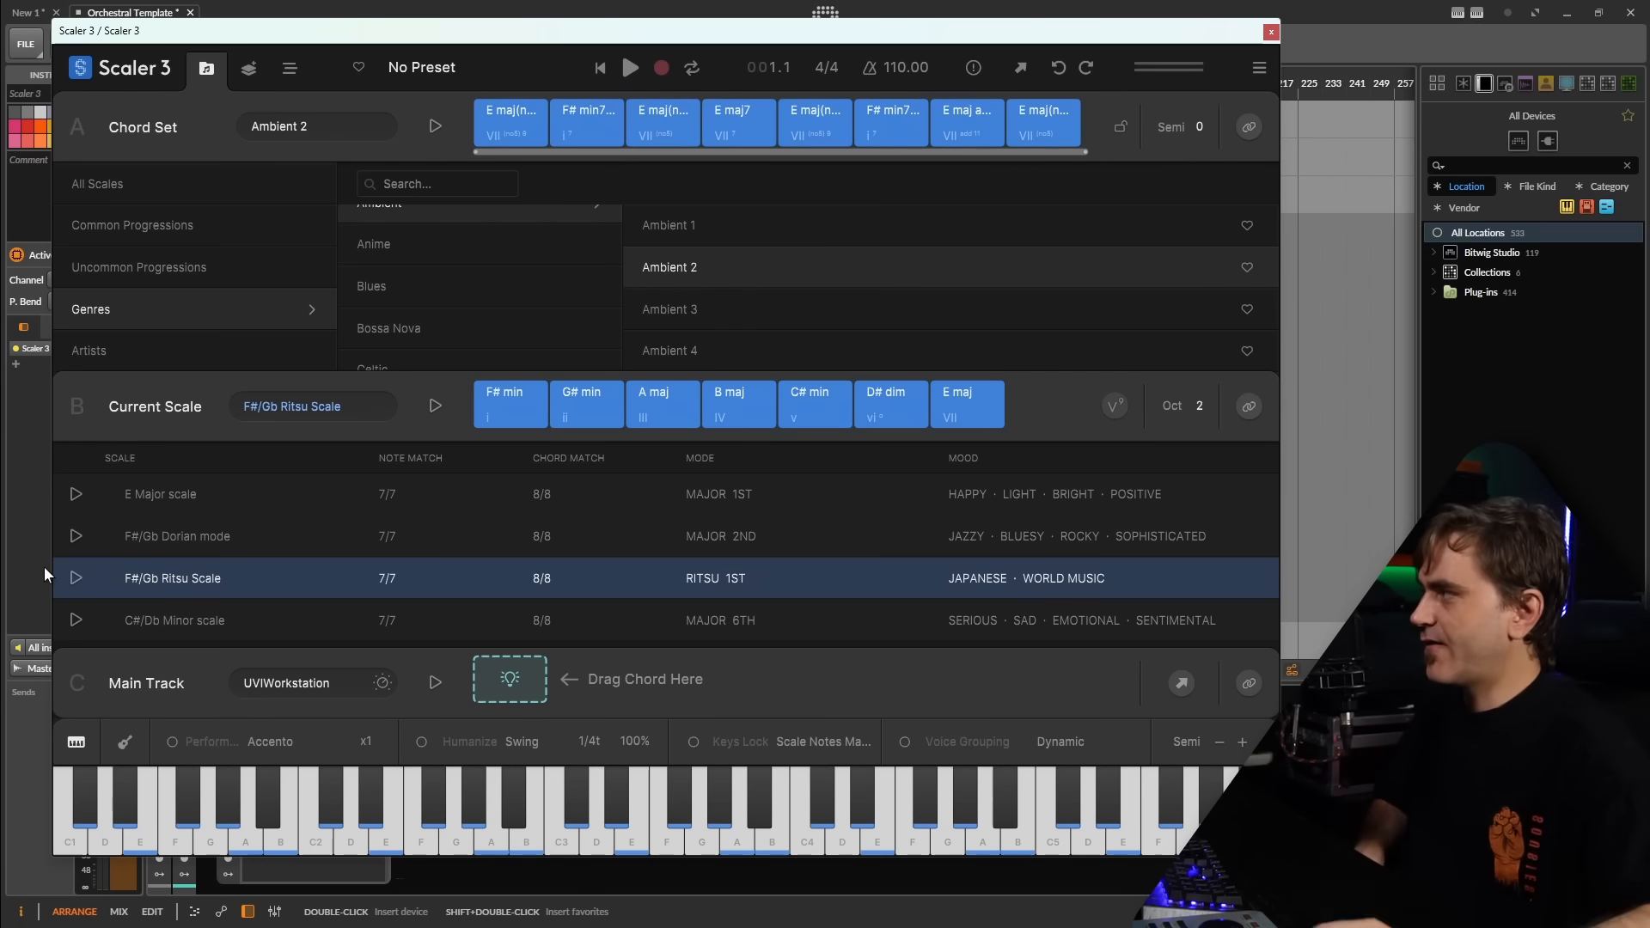
- Set the current scale to the E Harmonic Major scale from the matching scales
scroll(162, 564, "down", 1)
scroll(271, 537, "down", 1)
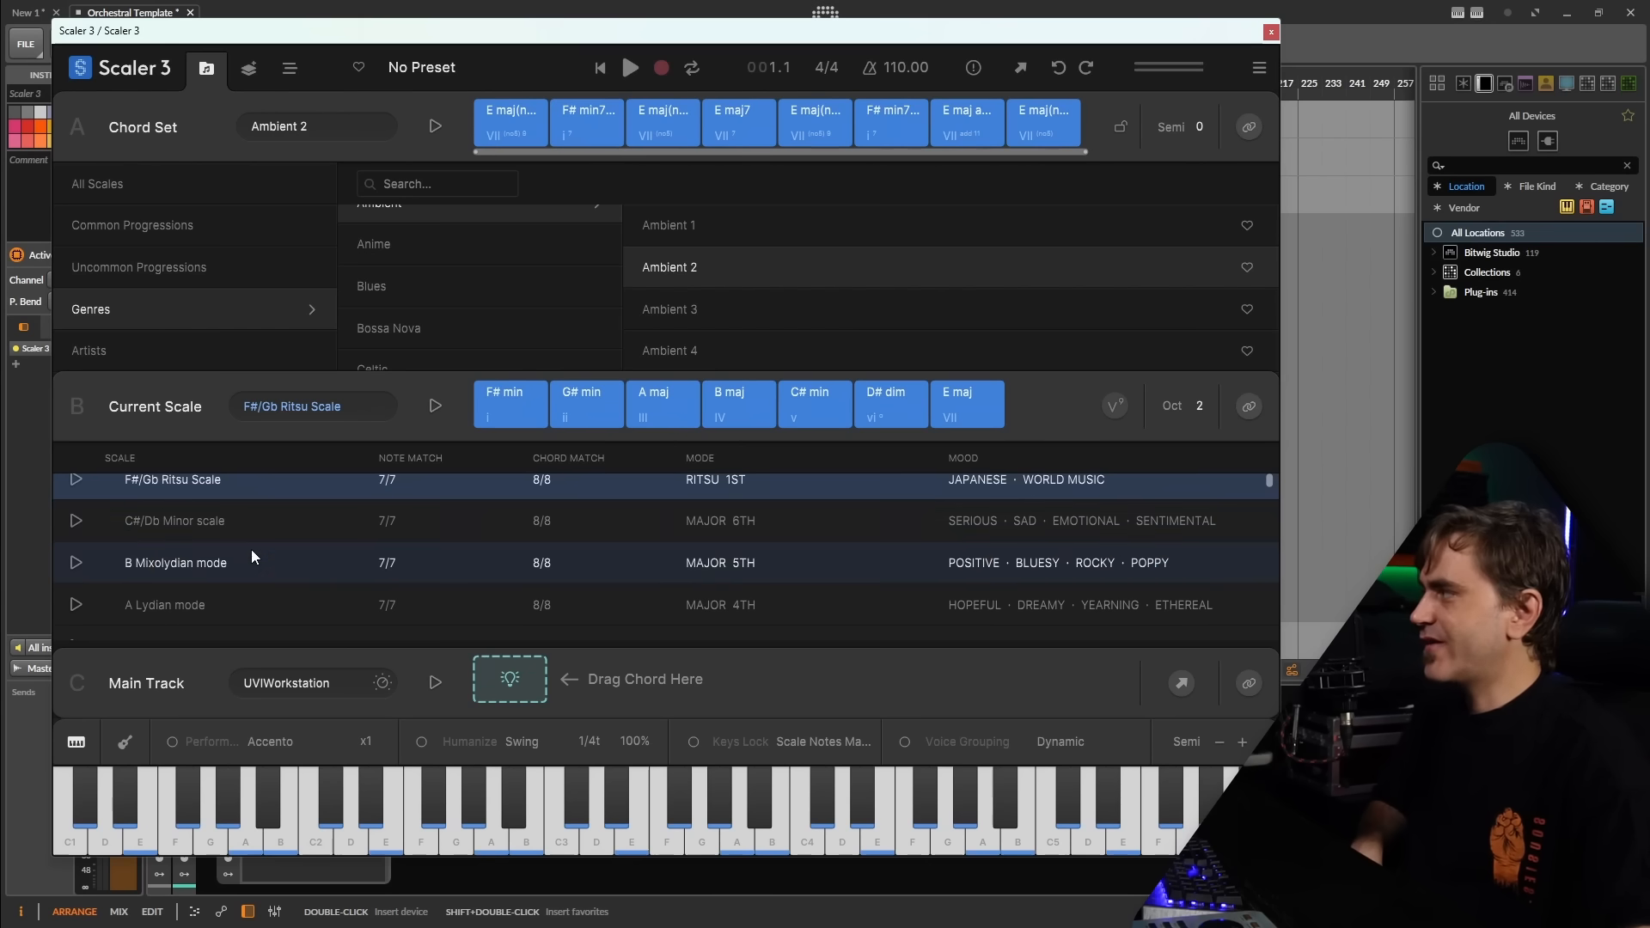
scroll(242, 550, "down", 1)
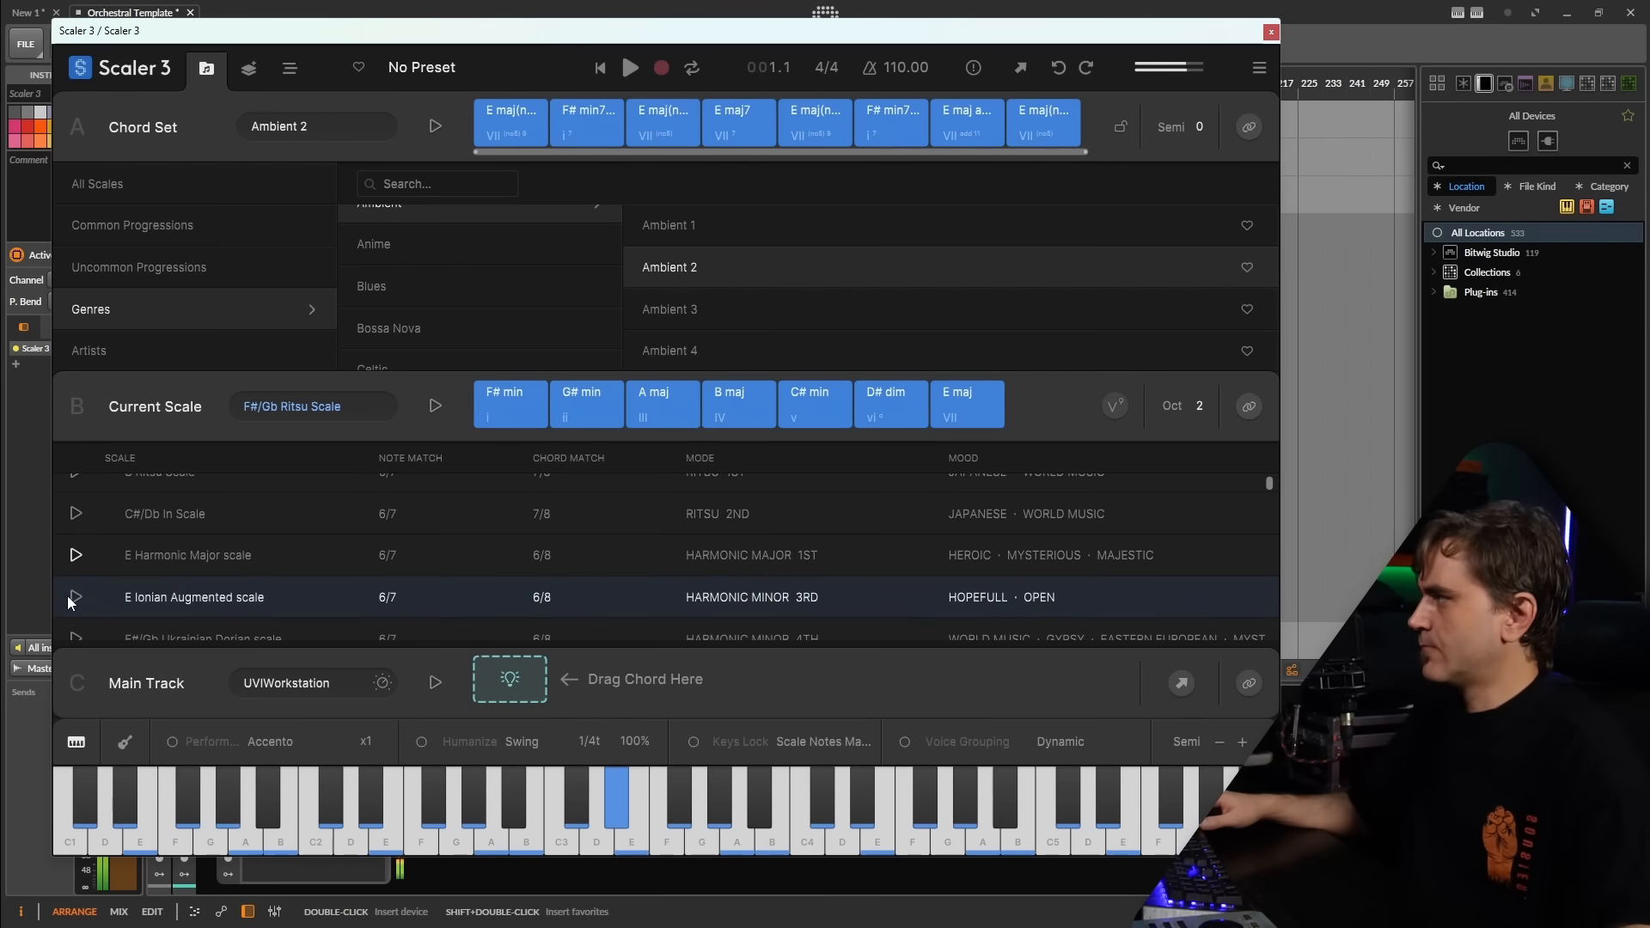
scroll(79, 567, "down", 1)
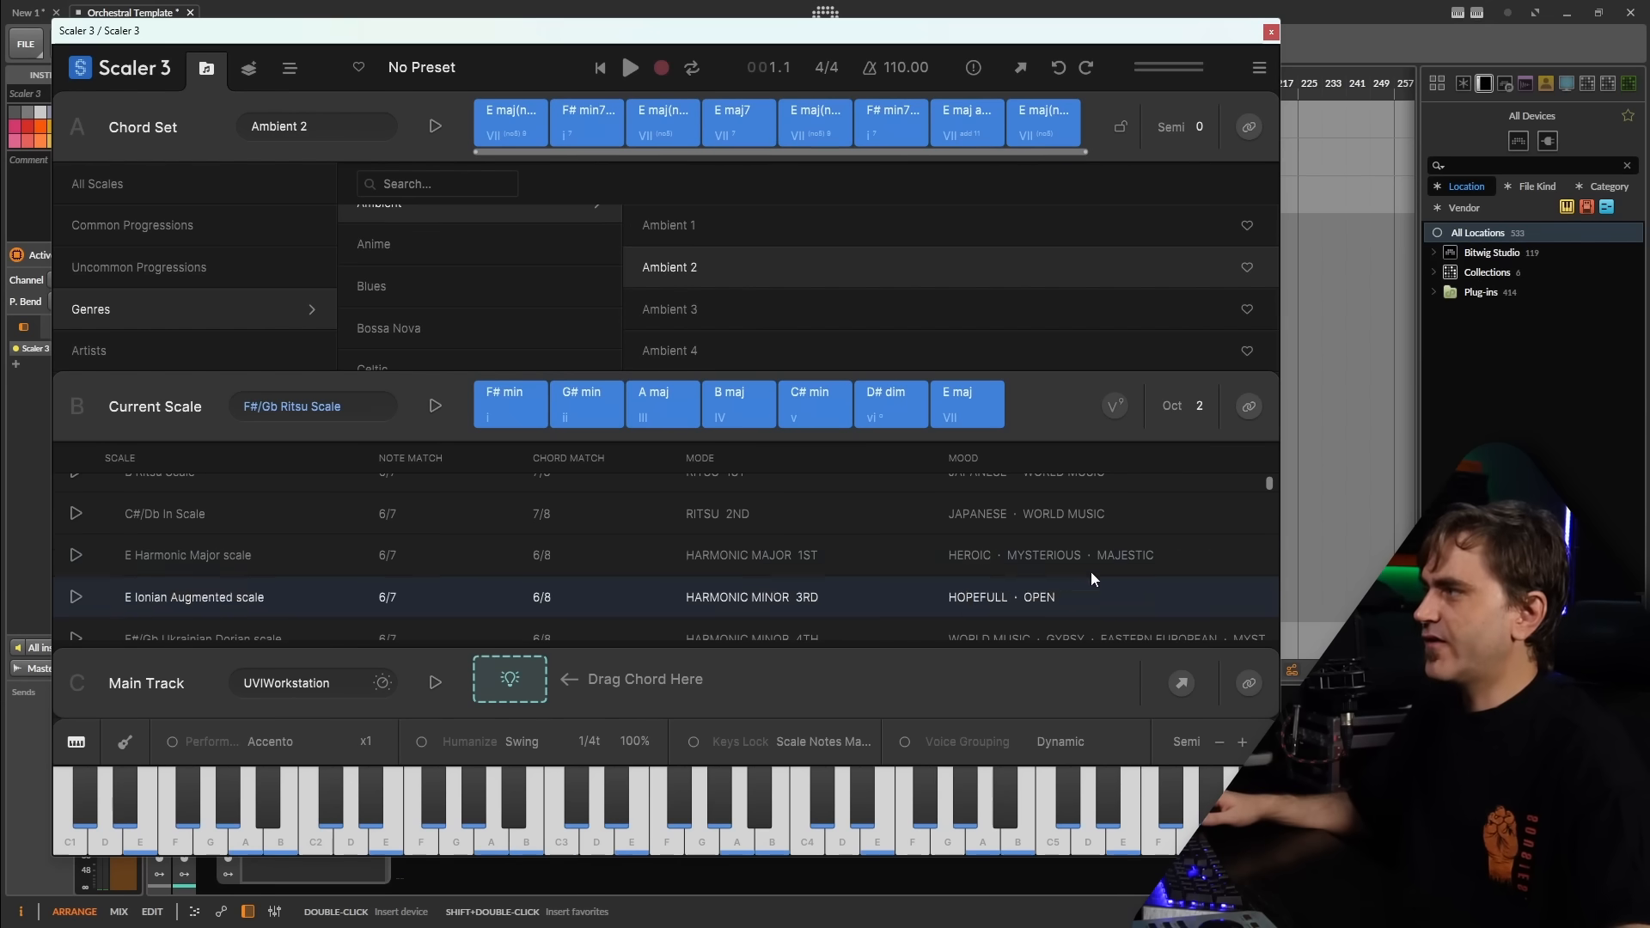
left_click(184, 555)
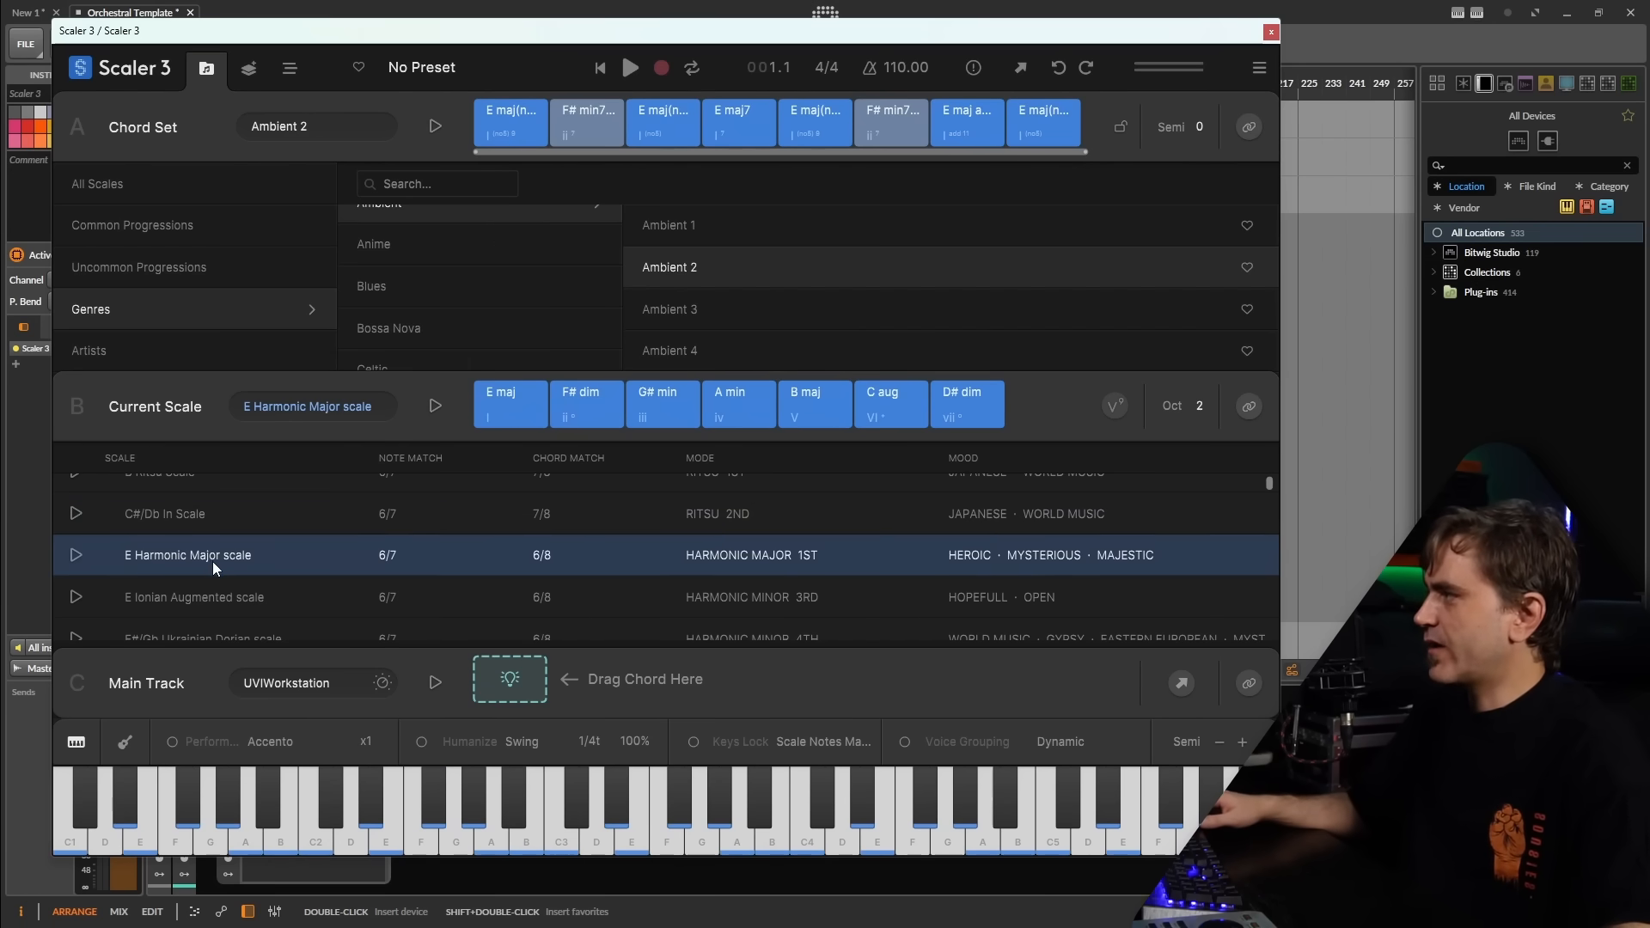
- Audition the E maj and F# dim chords of the current scale
left_click(492, 402)
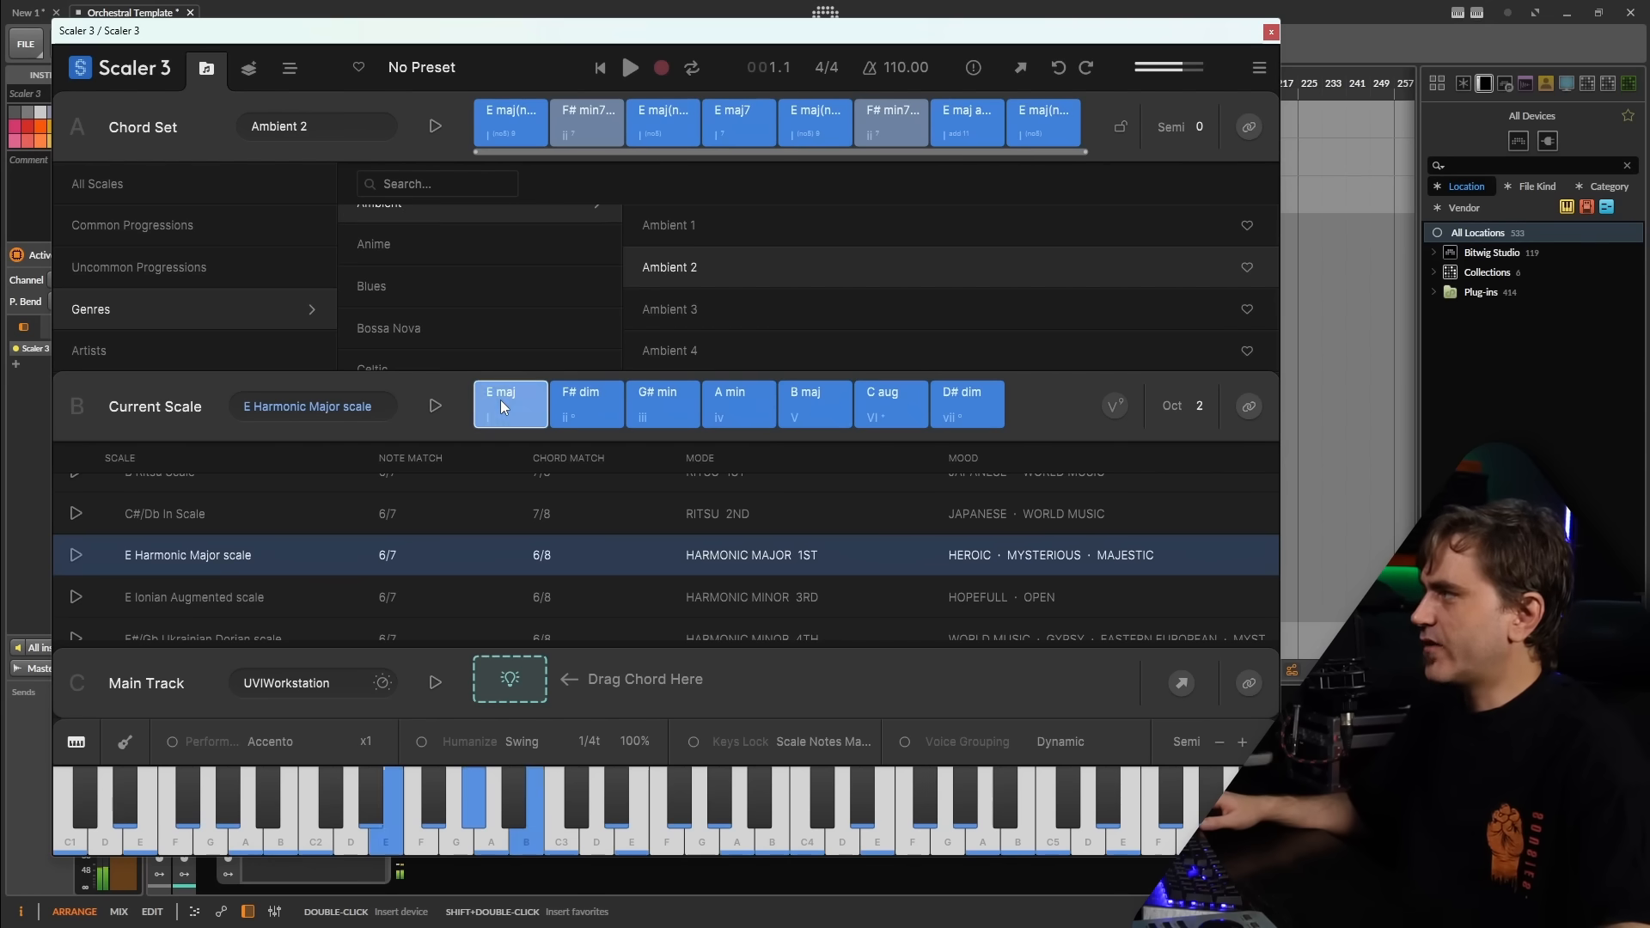
left_click(501, 400)
left_click(601, 416)
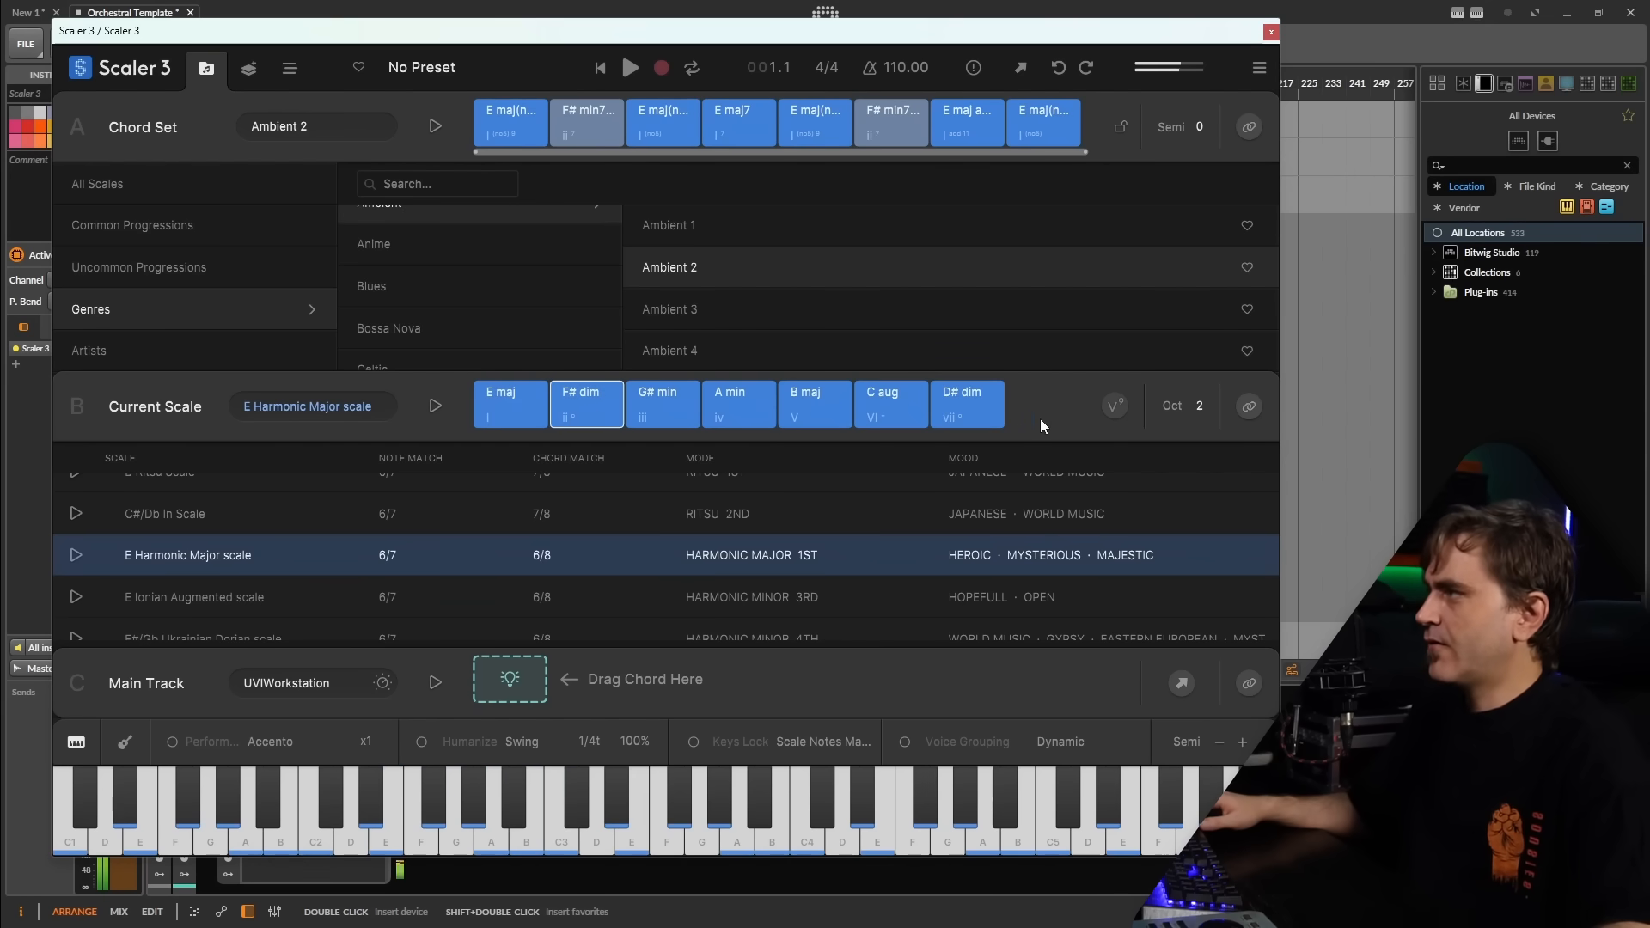
left_click(539, 408)
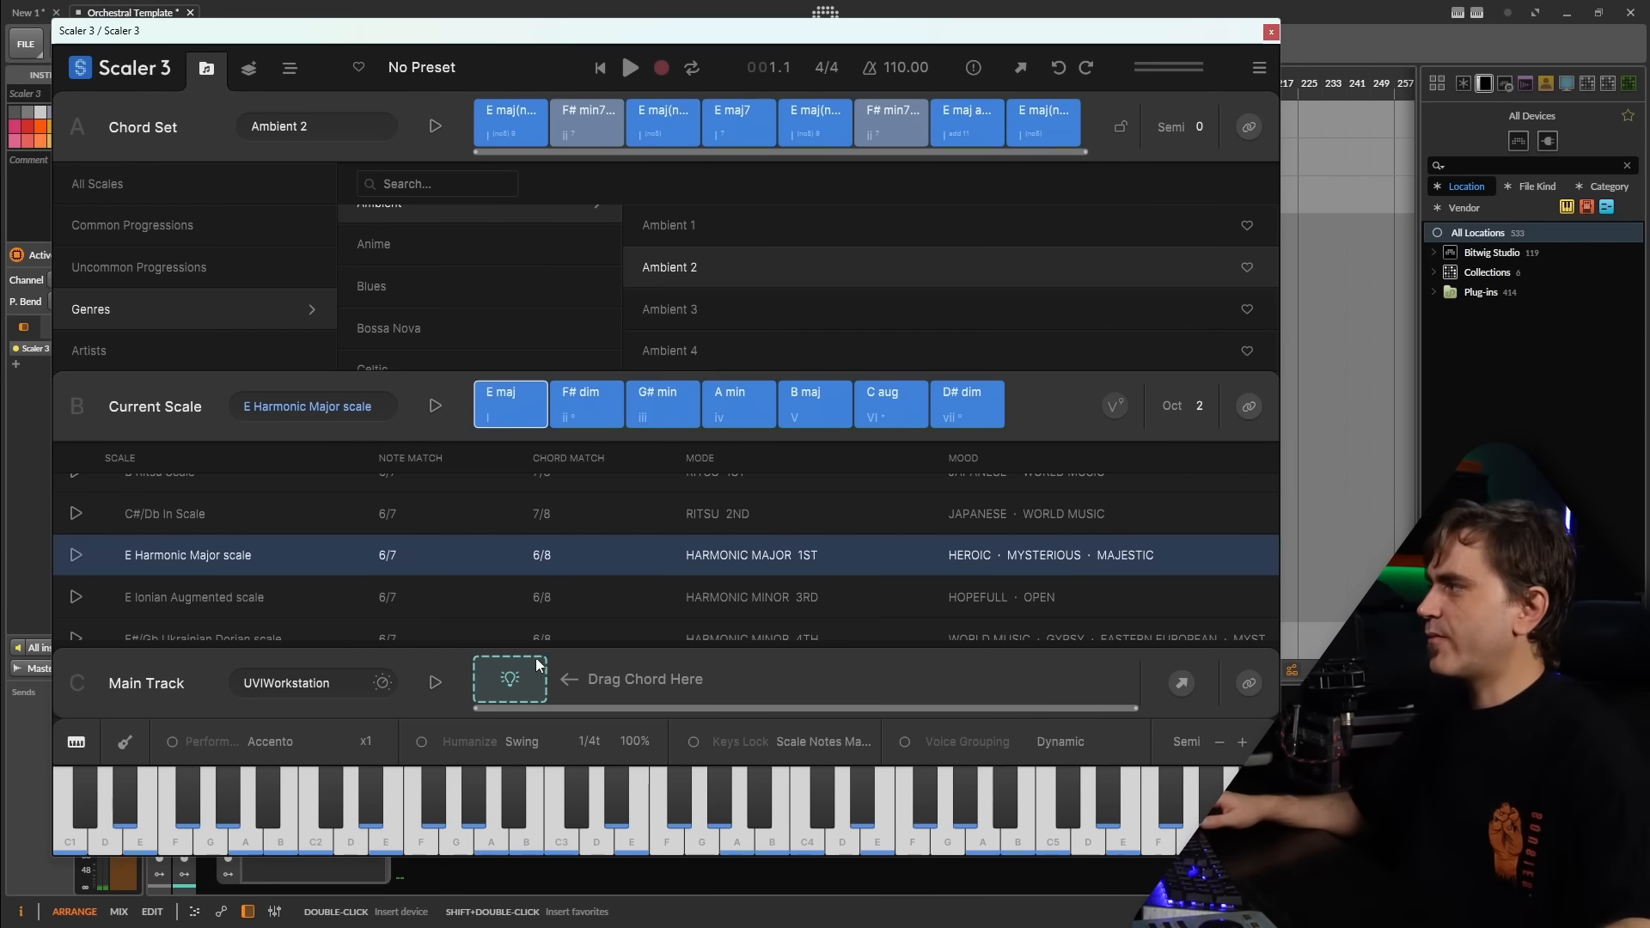
- Fill the Main Track with suggested chords using Pattern fill in Tonal mode, and close the suggestions
left_click(529, 684)
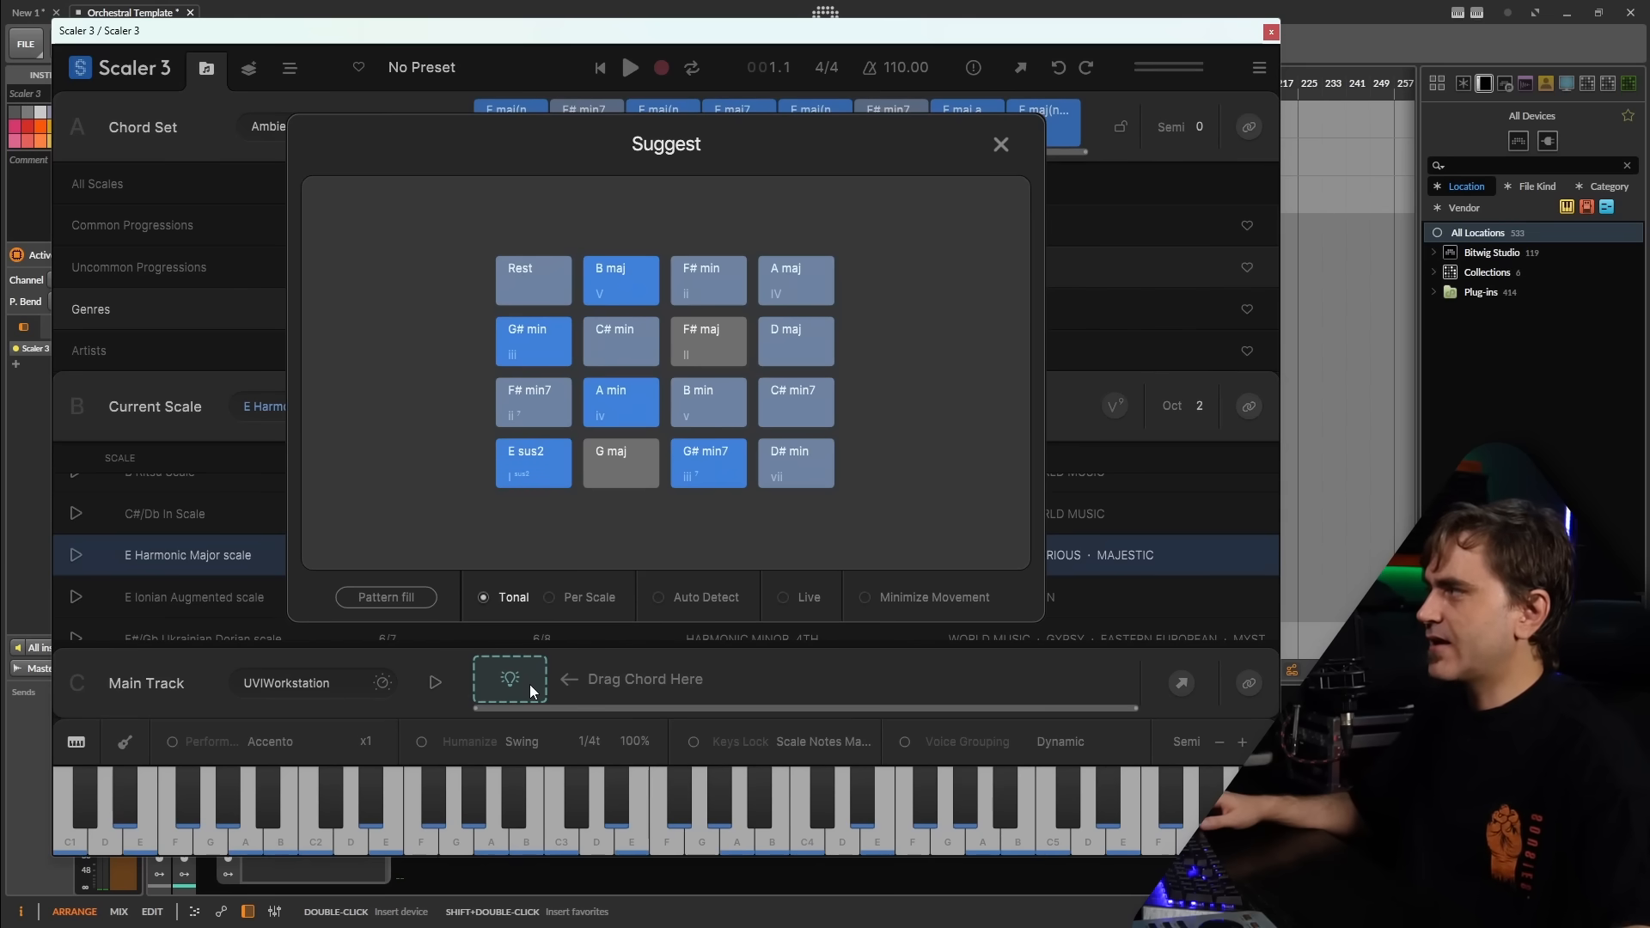
left_click(389, 598)
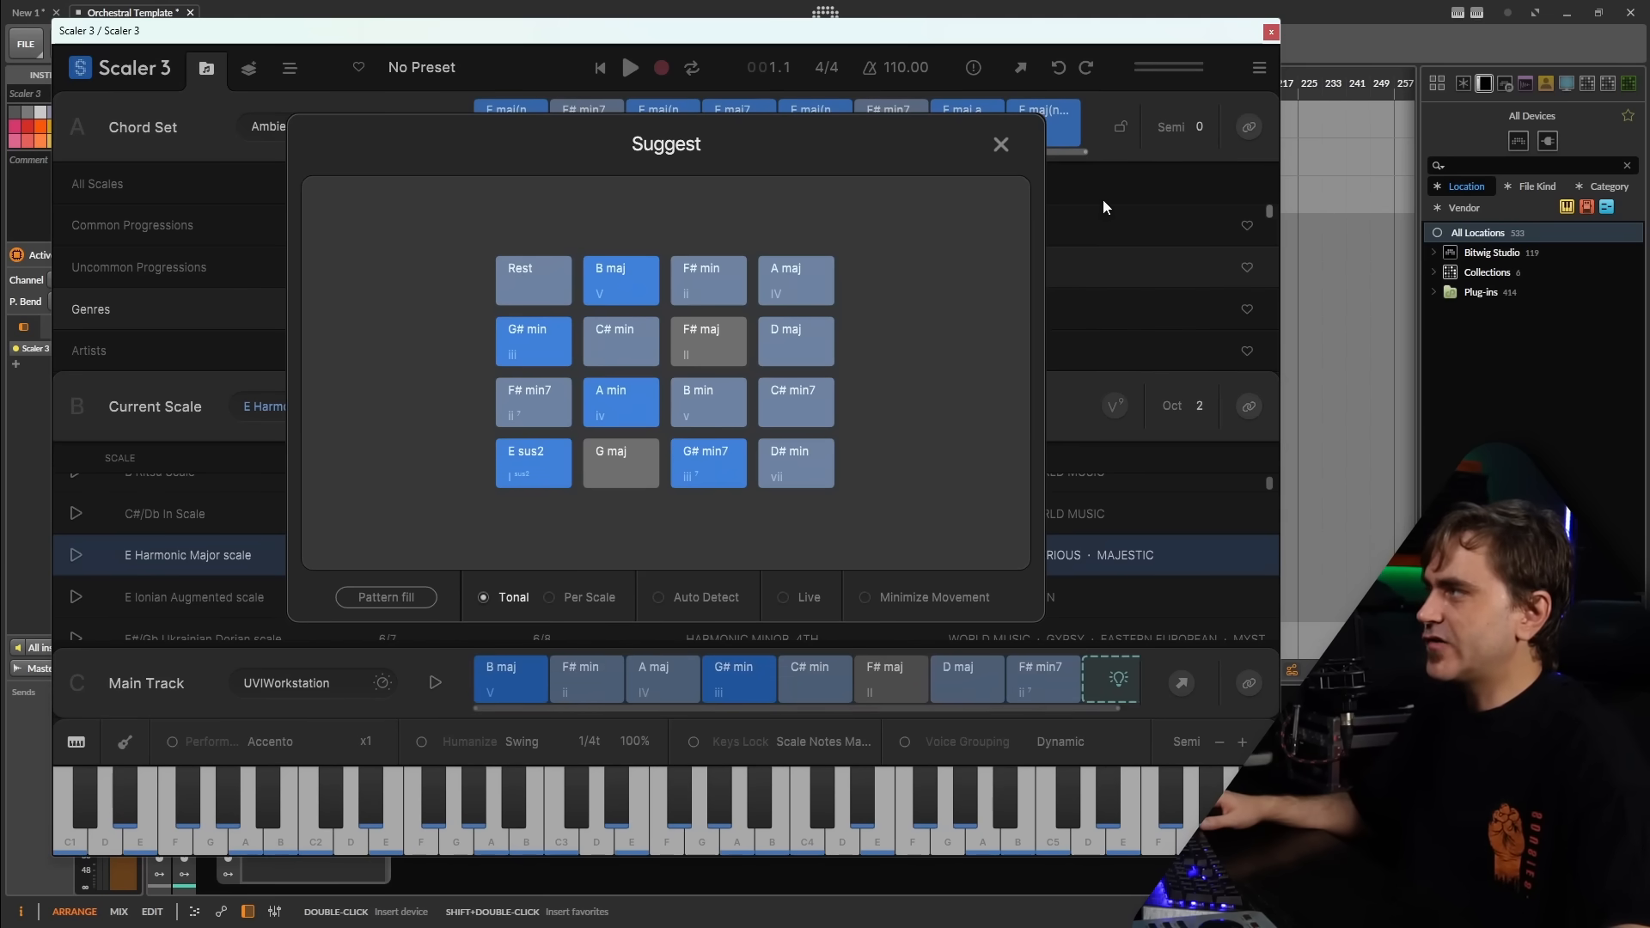
left_click(1001, 146)
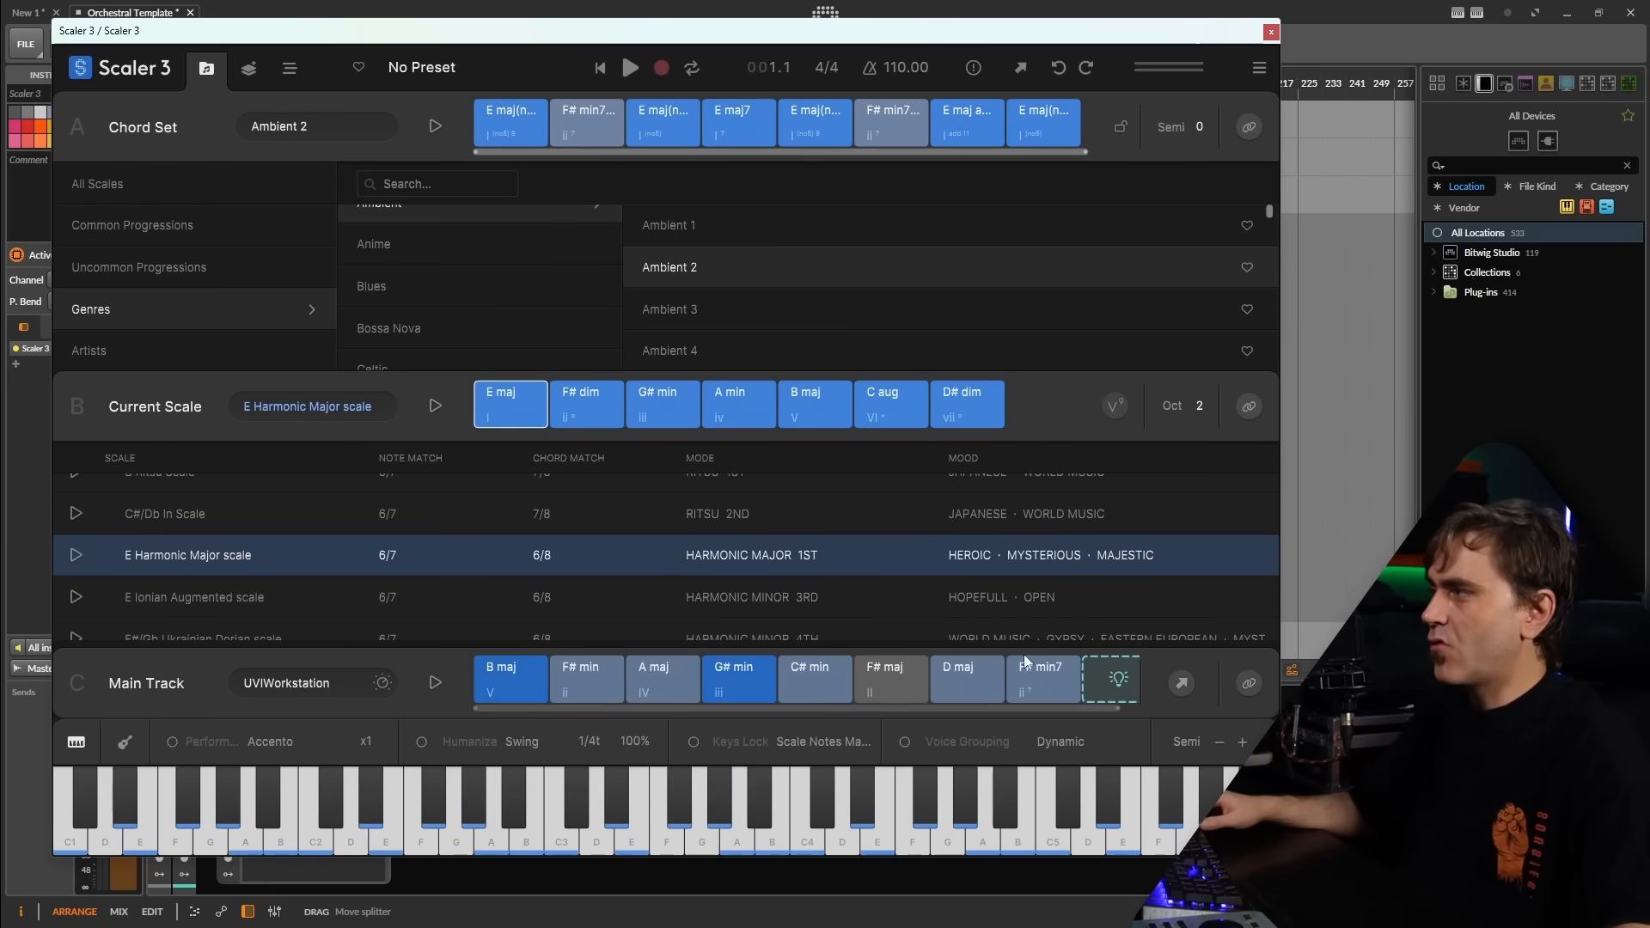
left_click(1002, 702)
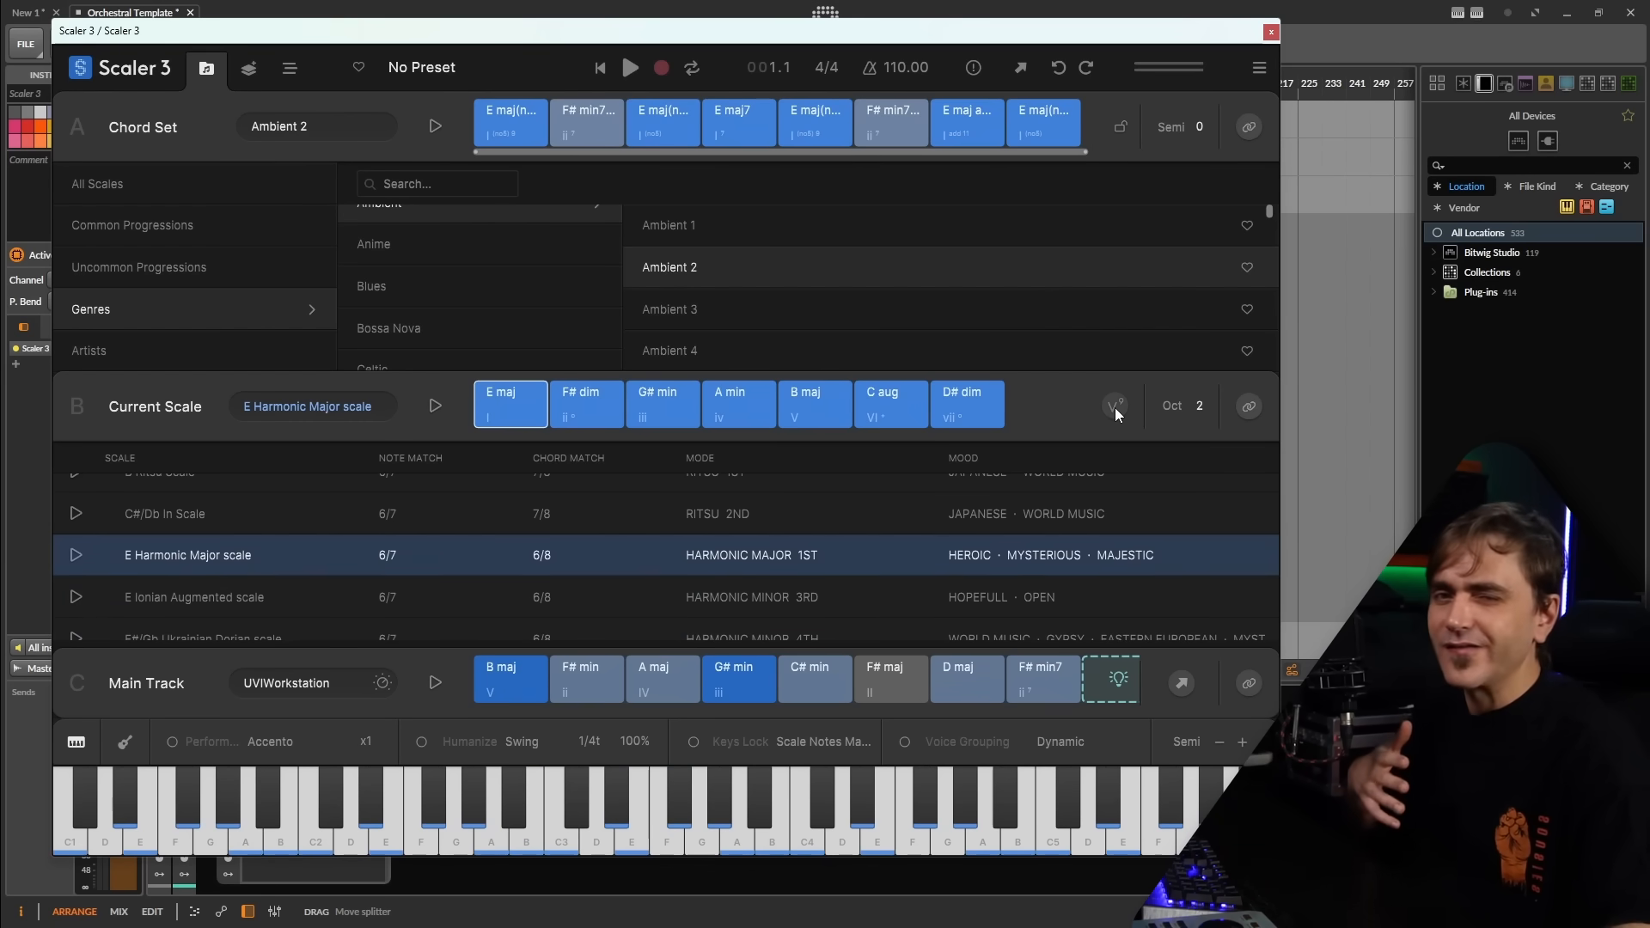
- Loop the eight Main Track chords in the arrangement and lower the Main Track's volume to about -8.3
left_click(571, 414)
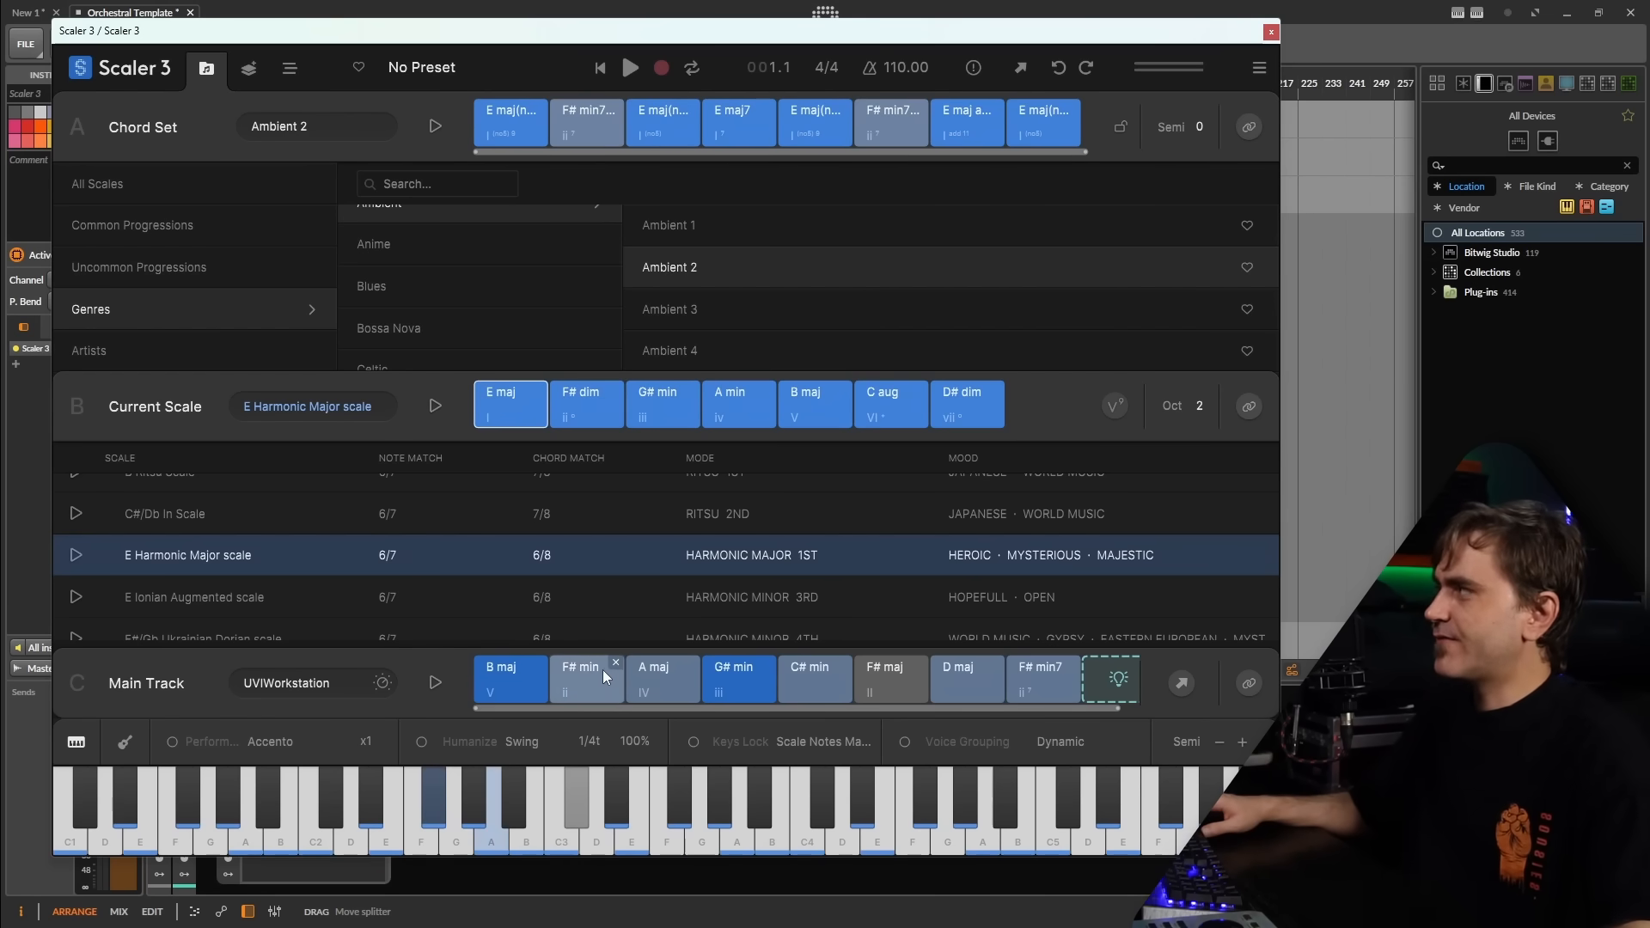
left_click(290, 68)
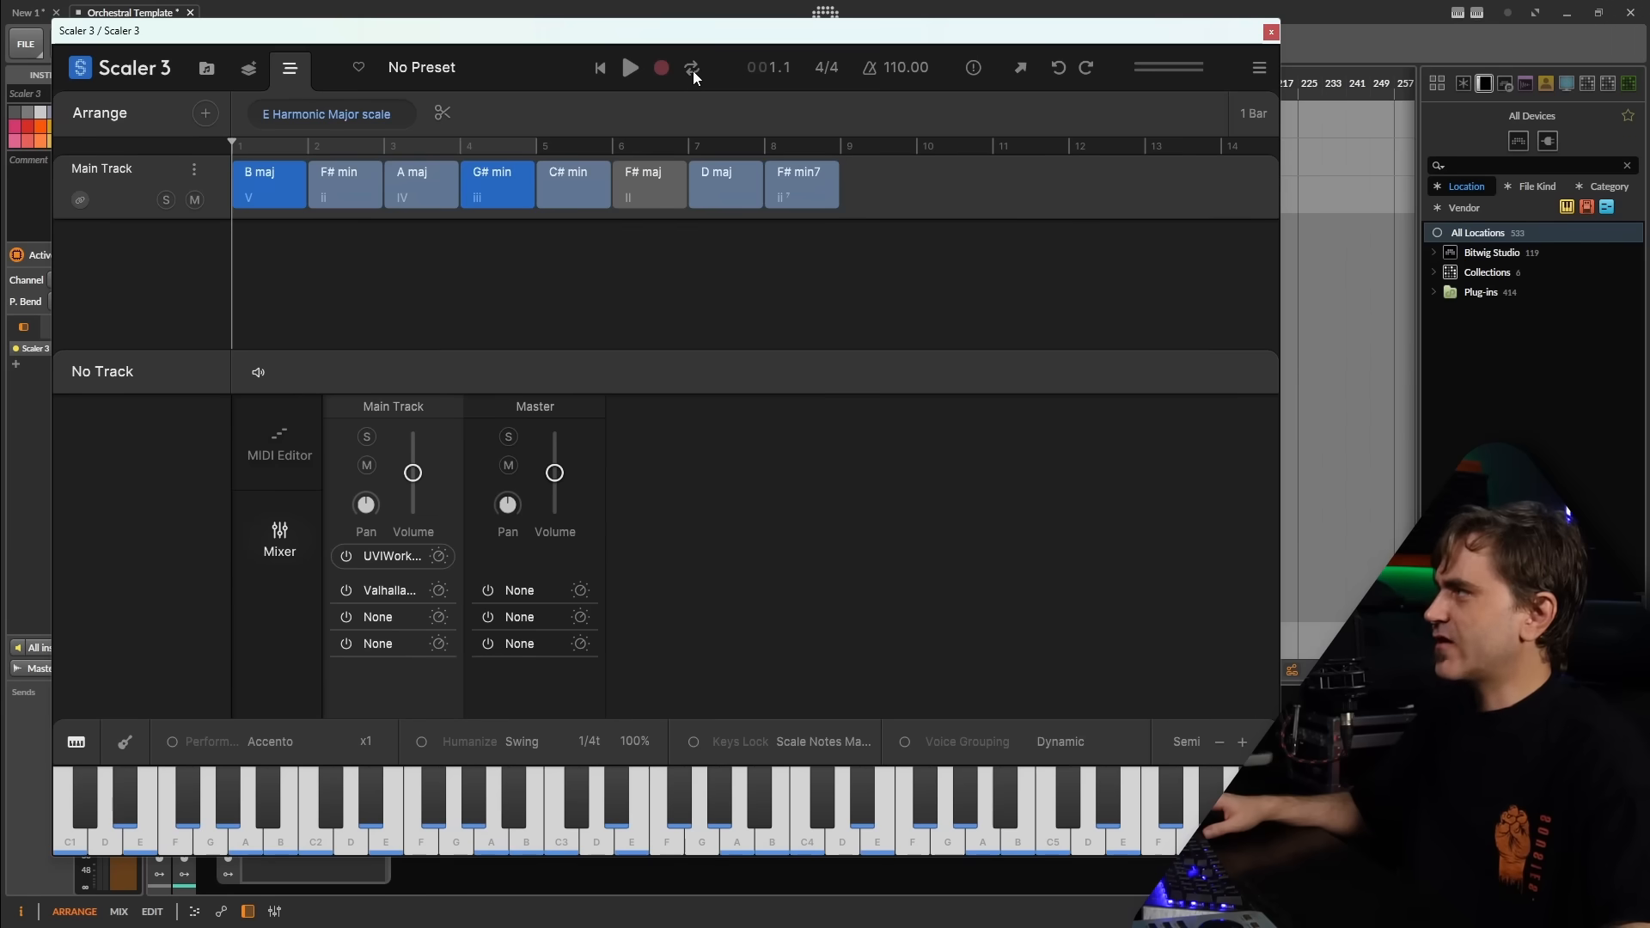
left_click(546, 152)
left_click_drag(536, 147, 762, 145)
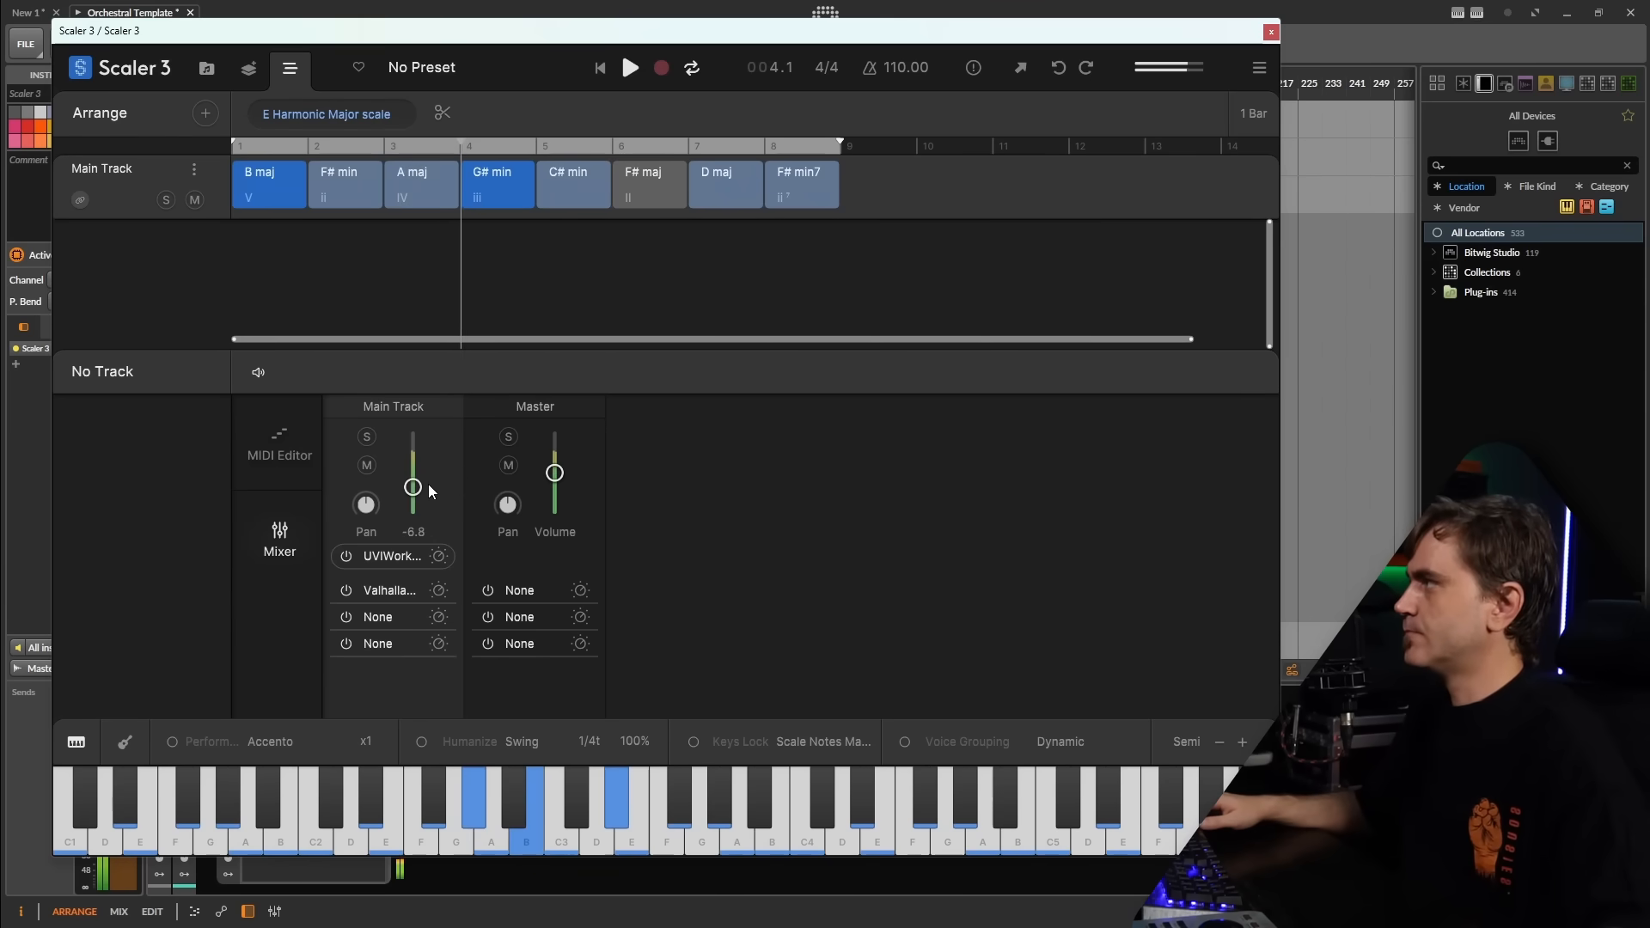
left_click_drag(413, 488, 417, 499)
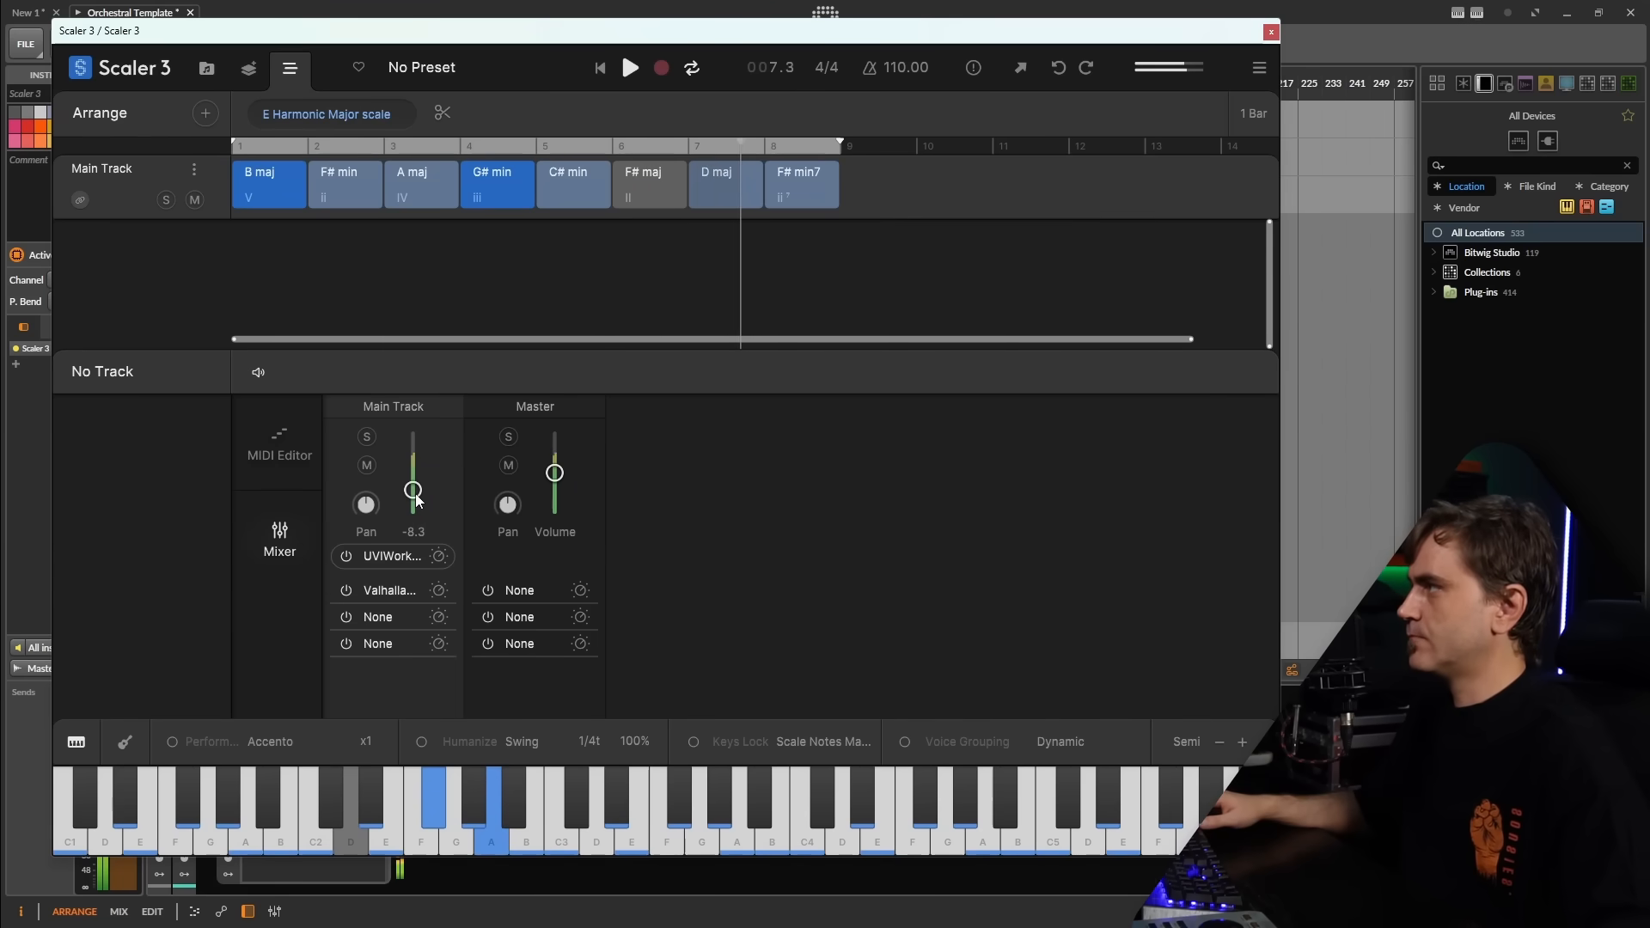
- Examine the notes of the Main Track's B maj and F# min chords in the MIDI editor
left_click(277, 451)
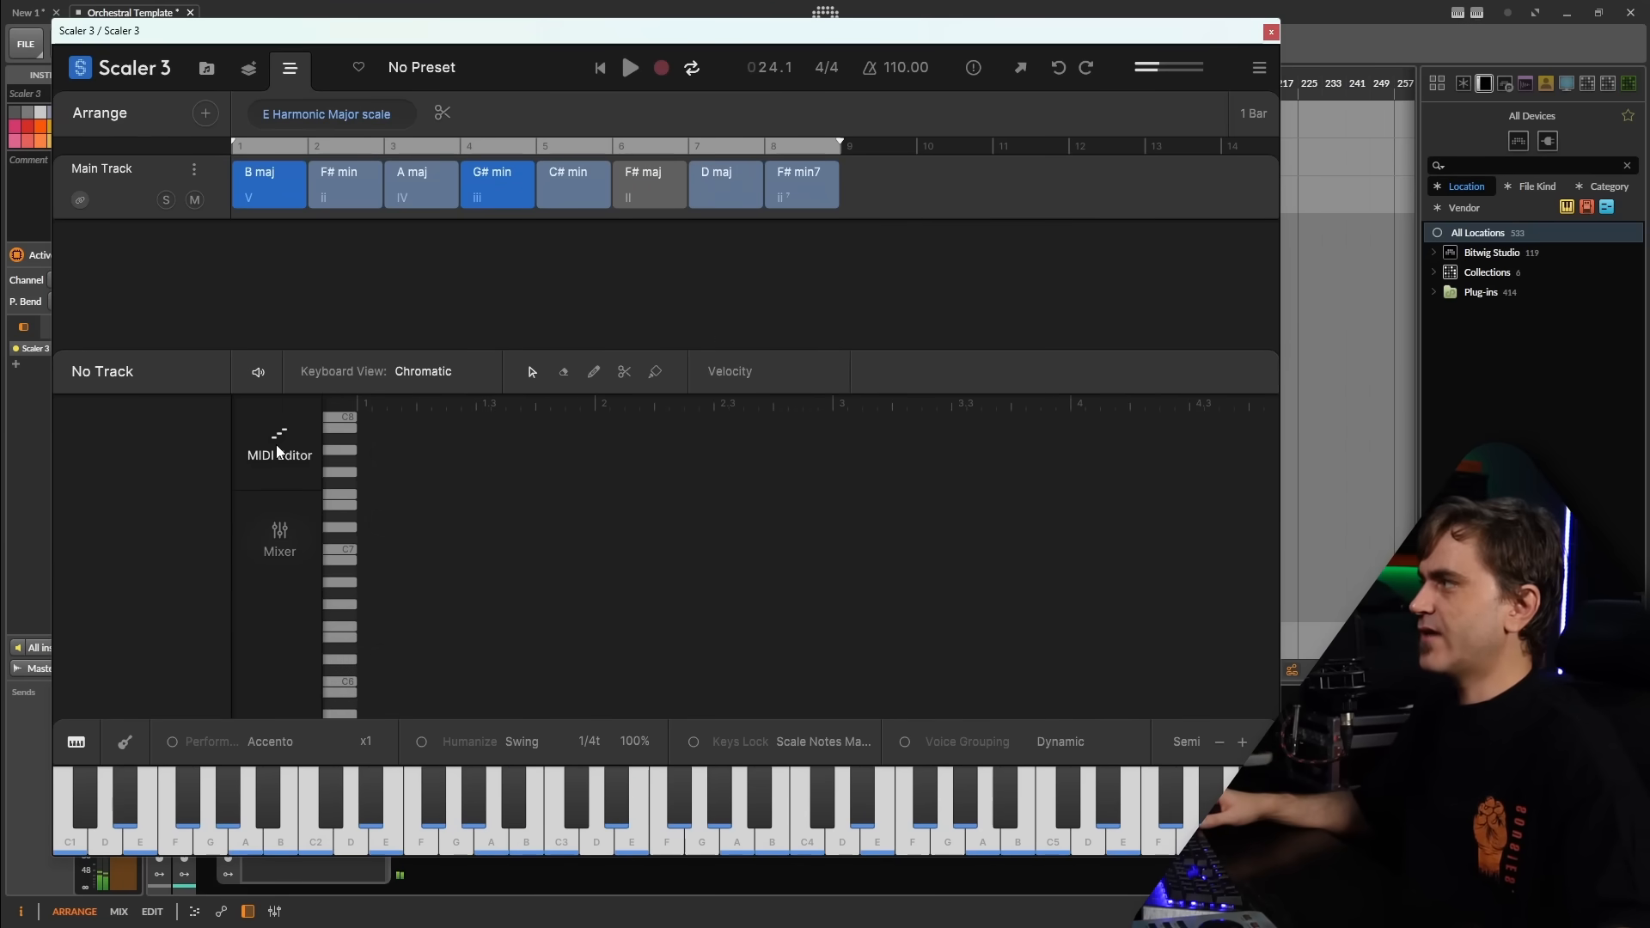
left_click(279, 173)
left_click(341, 197)
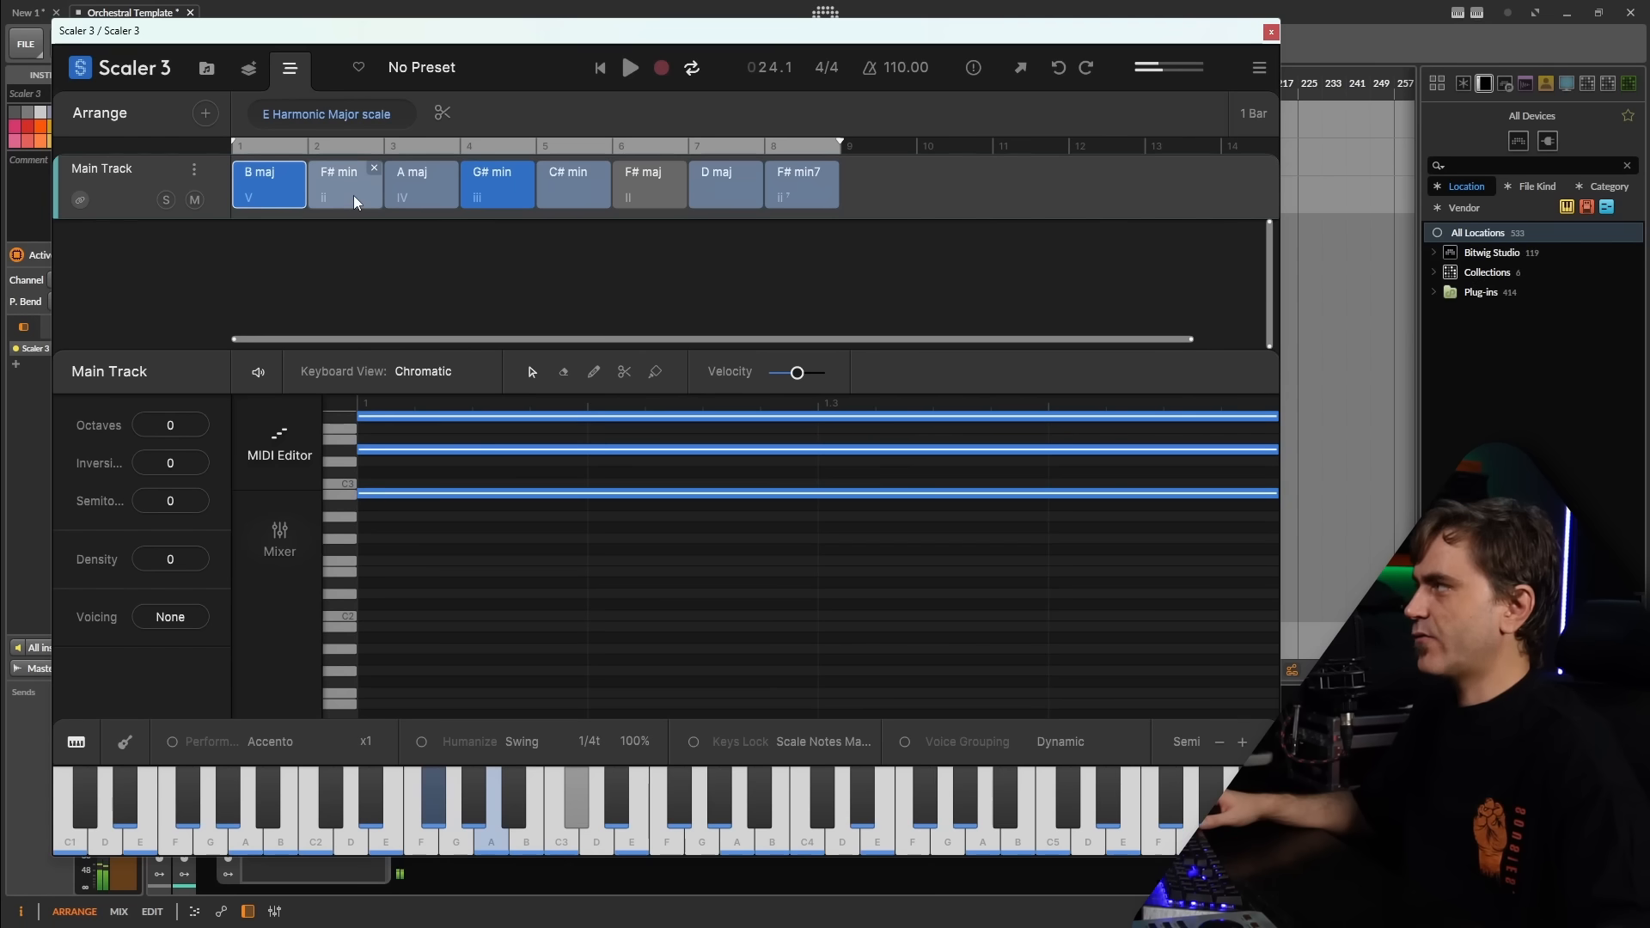
left_click(300, 182)
scroll(282, 185, "up", 3)
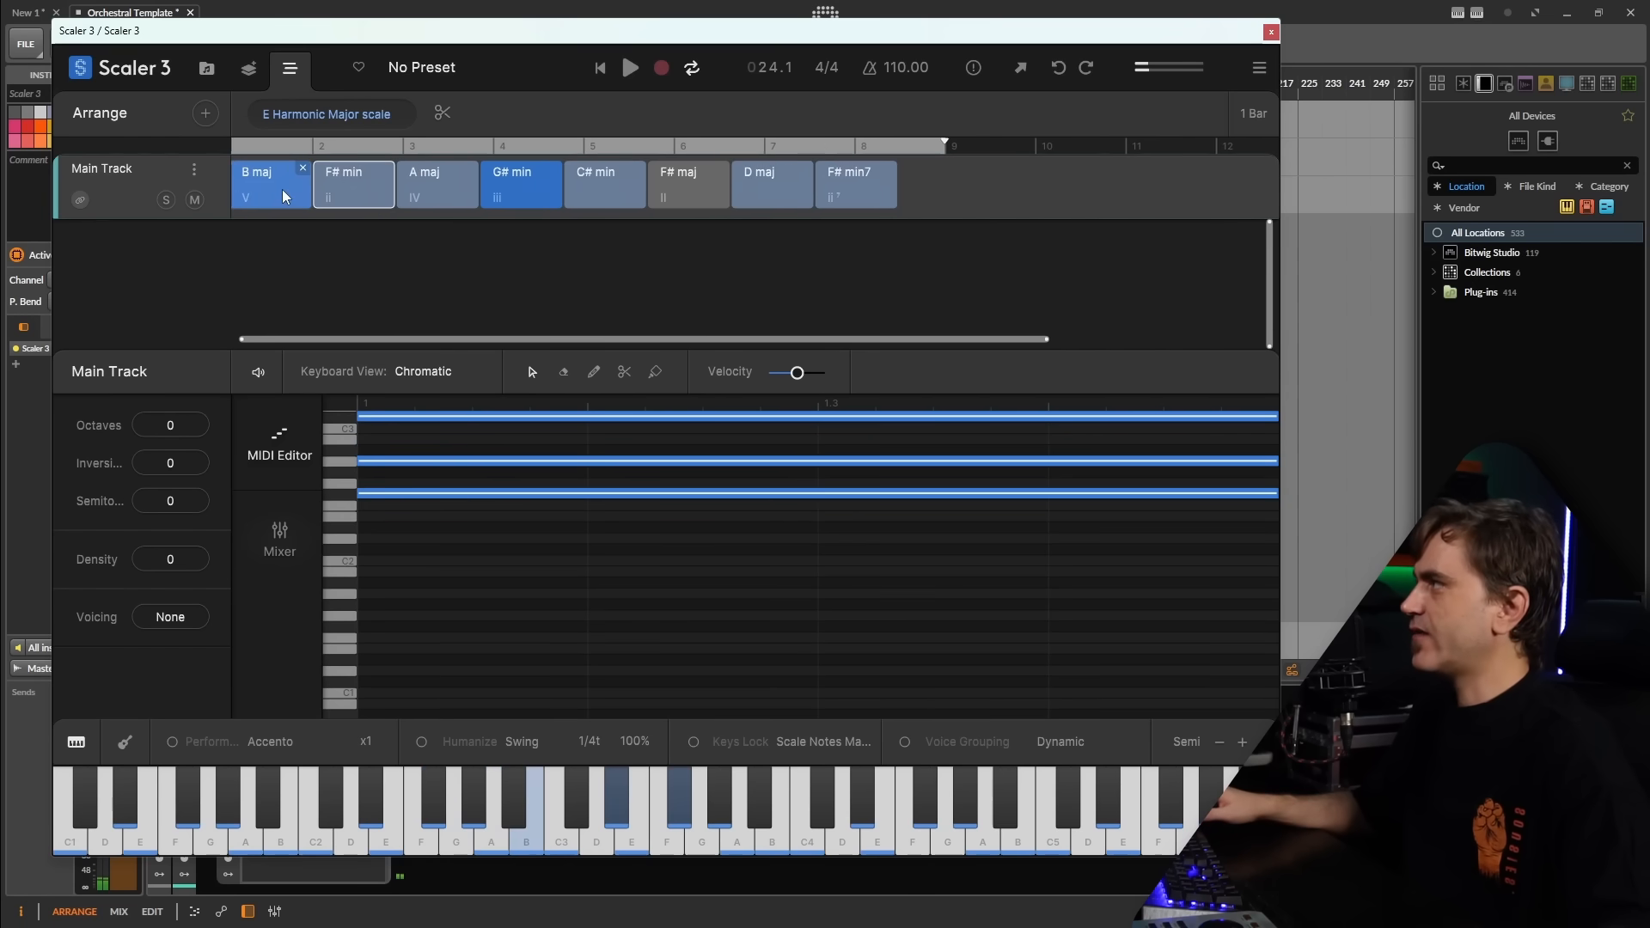
mouse_move(332, 193)
left_mouse_down()
mouse_move(379, 193)
mouse_move(353, 200)
left_mouse_up()
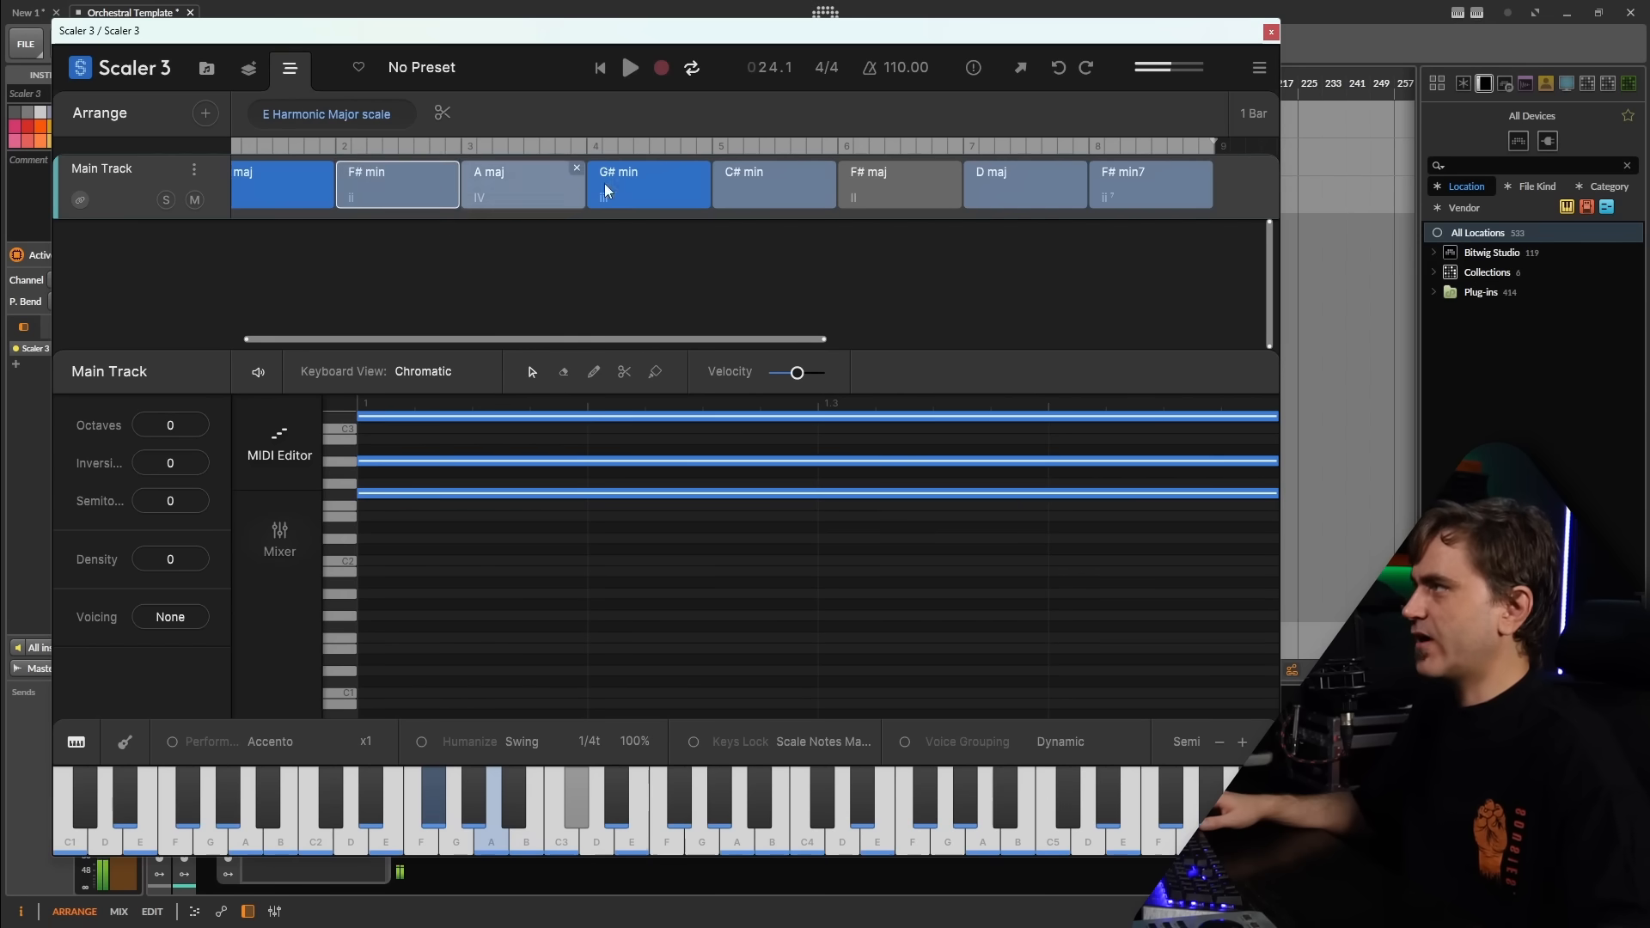
- Try a 1/4 grid on the Main Track chords and set the grid back to 1 Bar
left_click(1253, 113)
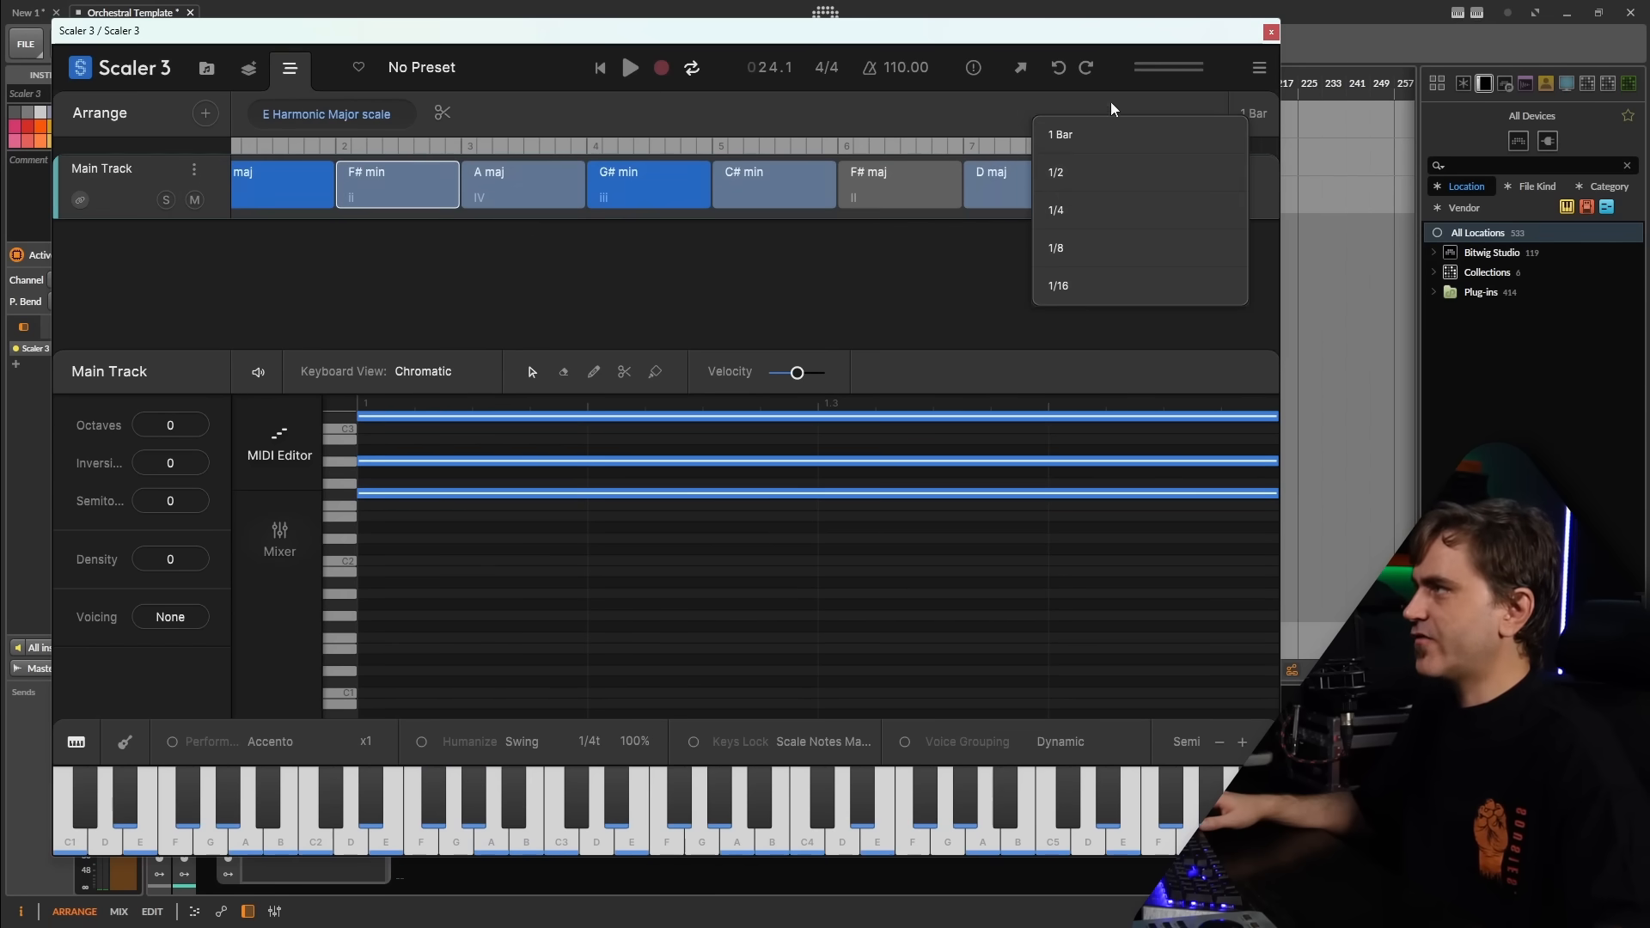
left_click(1076, 210)
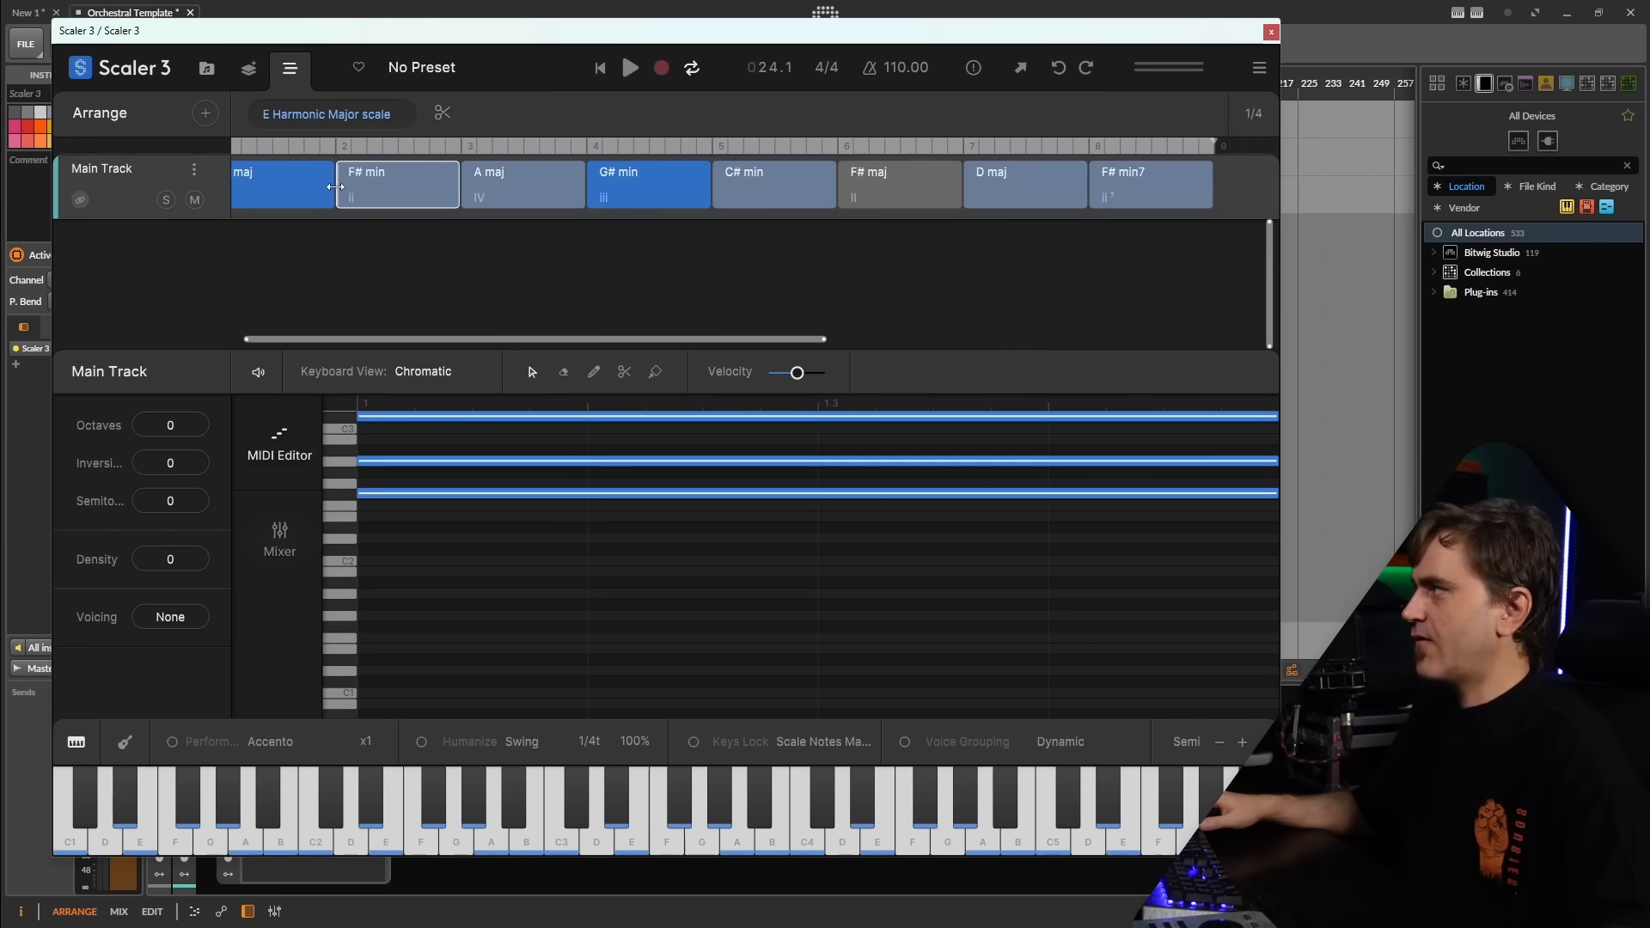
left_click_drag(378, 189, 316, 184)
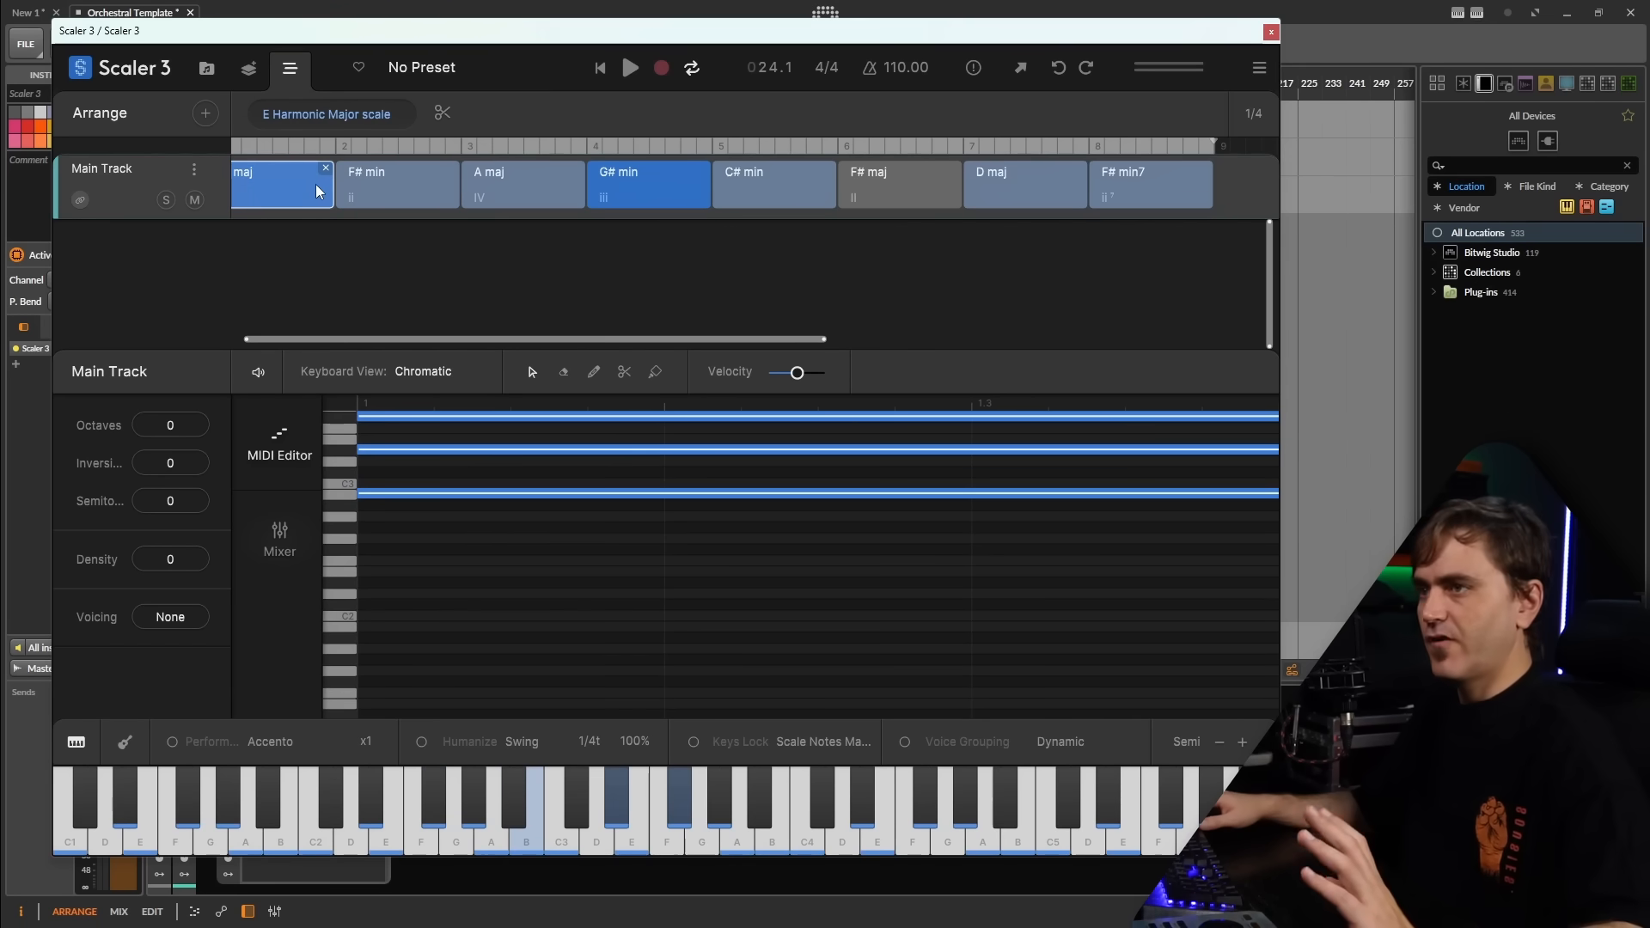
left_click(1256, 122)
left_click(1256, 129)
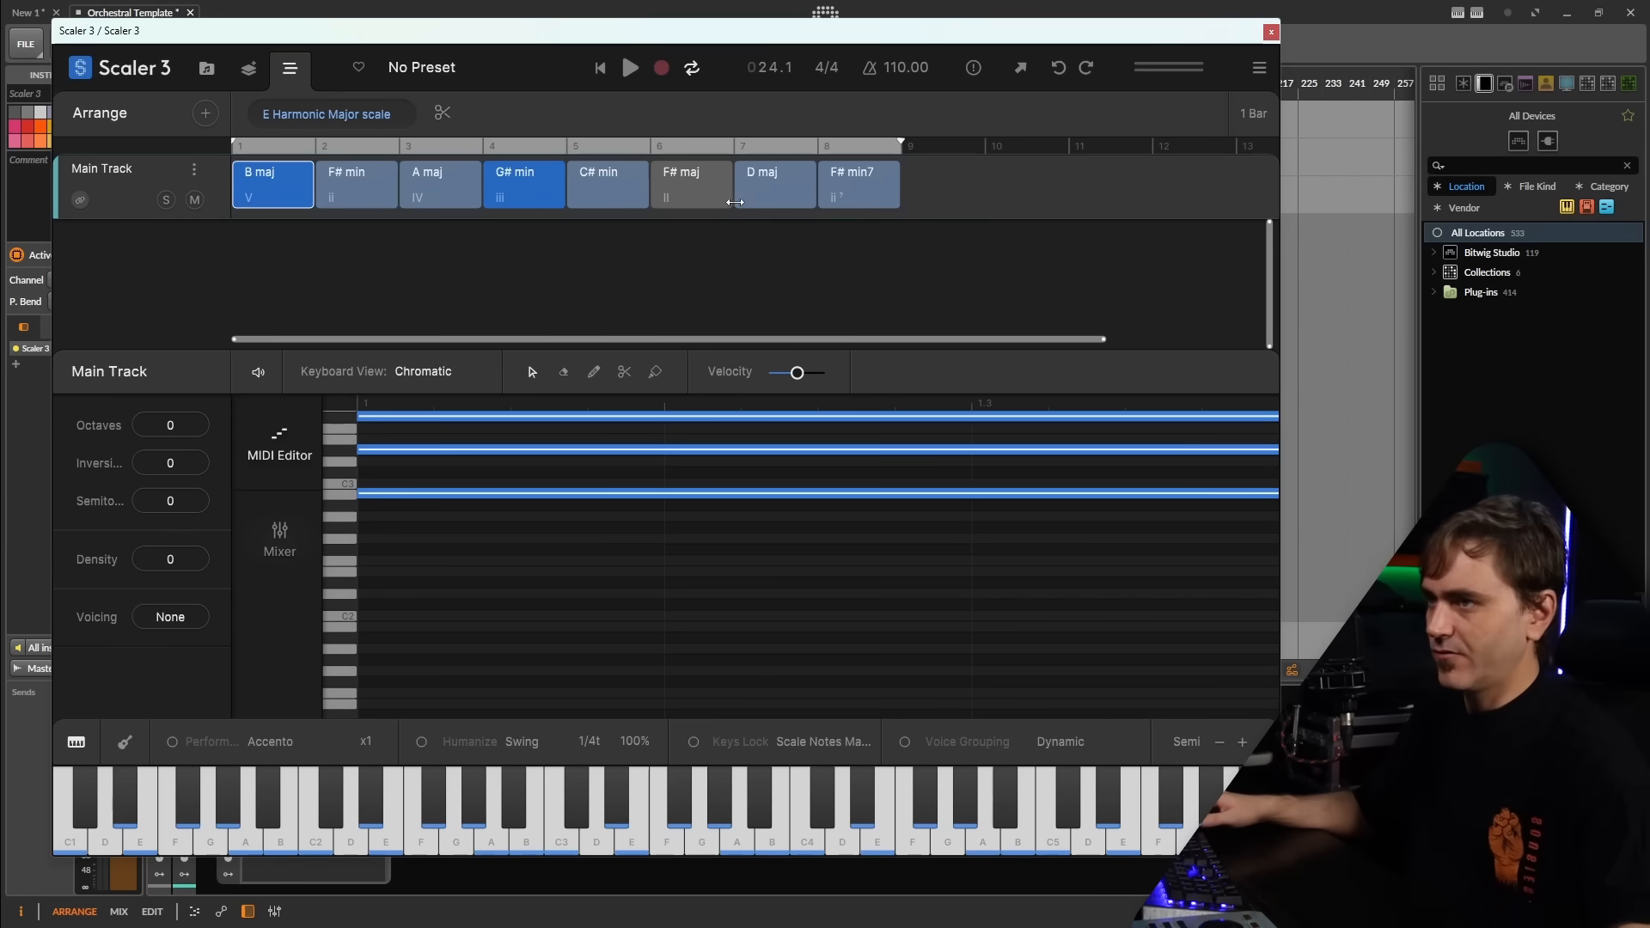
- Play the progression briefly and browse the Expressions, Moods, Genres and Articulations motions for a new track
key("space")
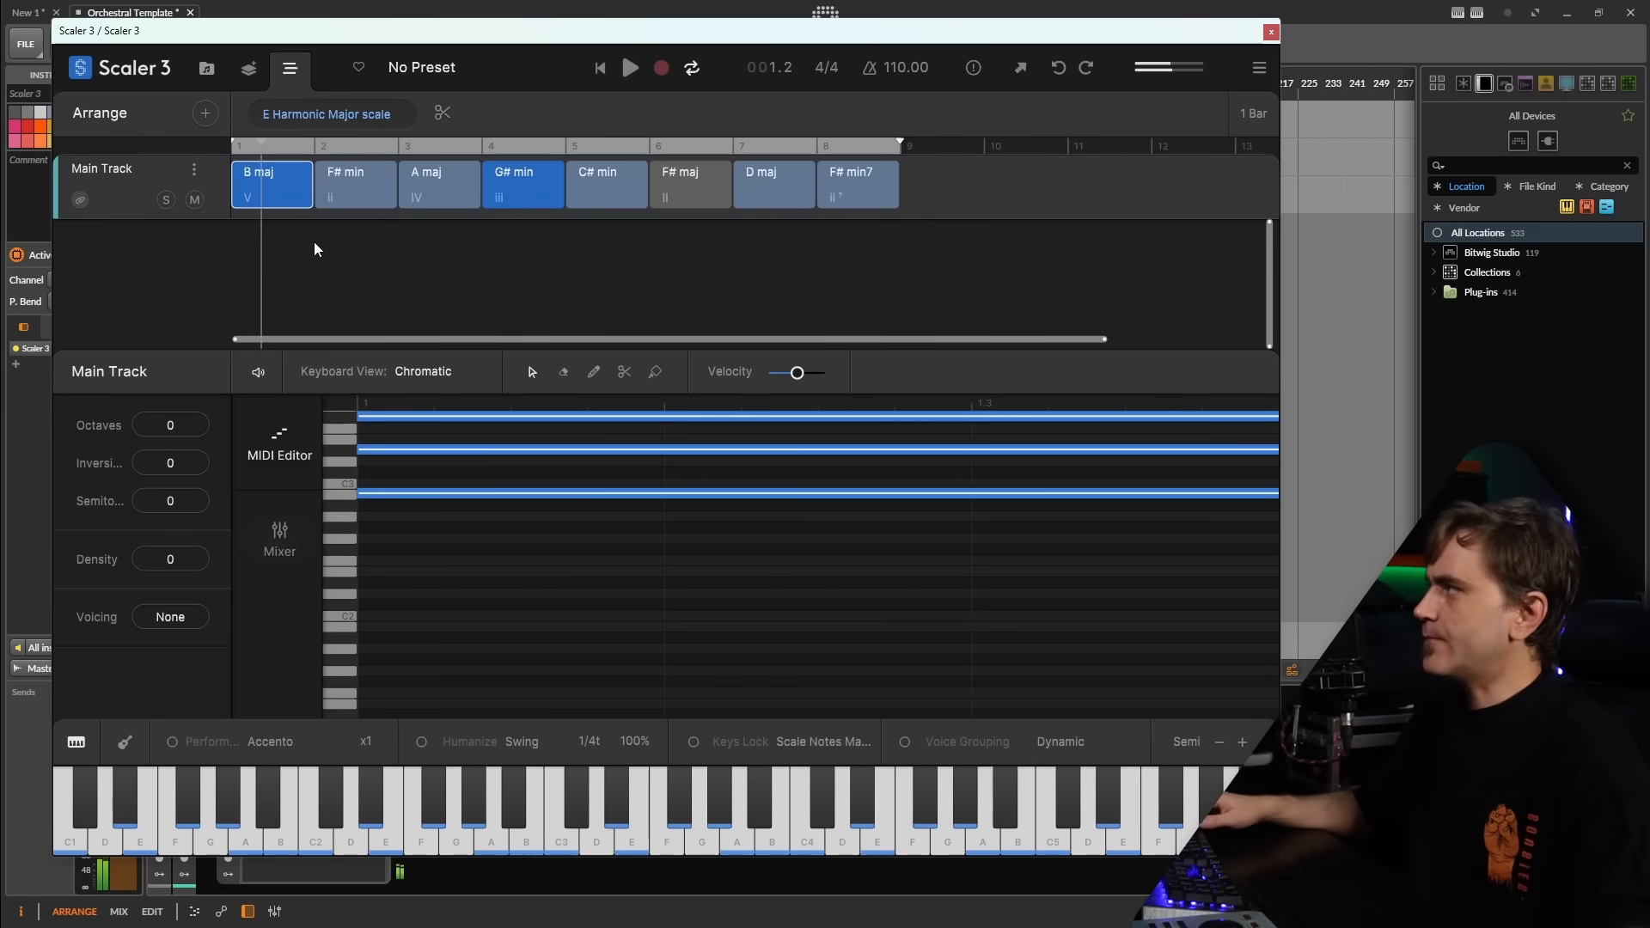
left_click(205, 113)
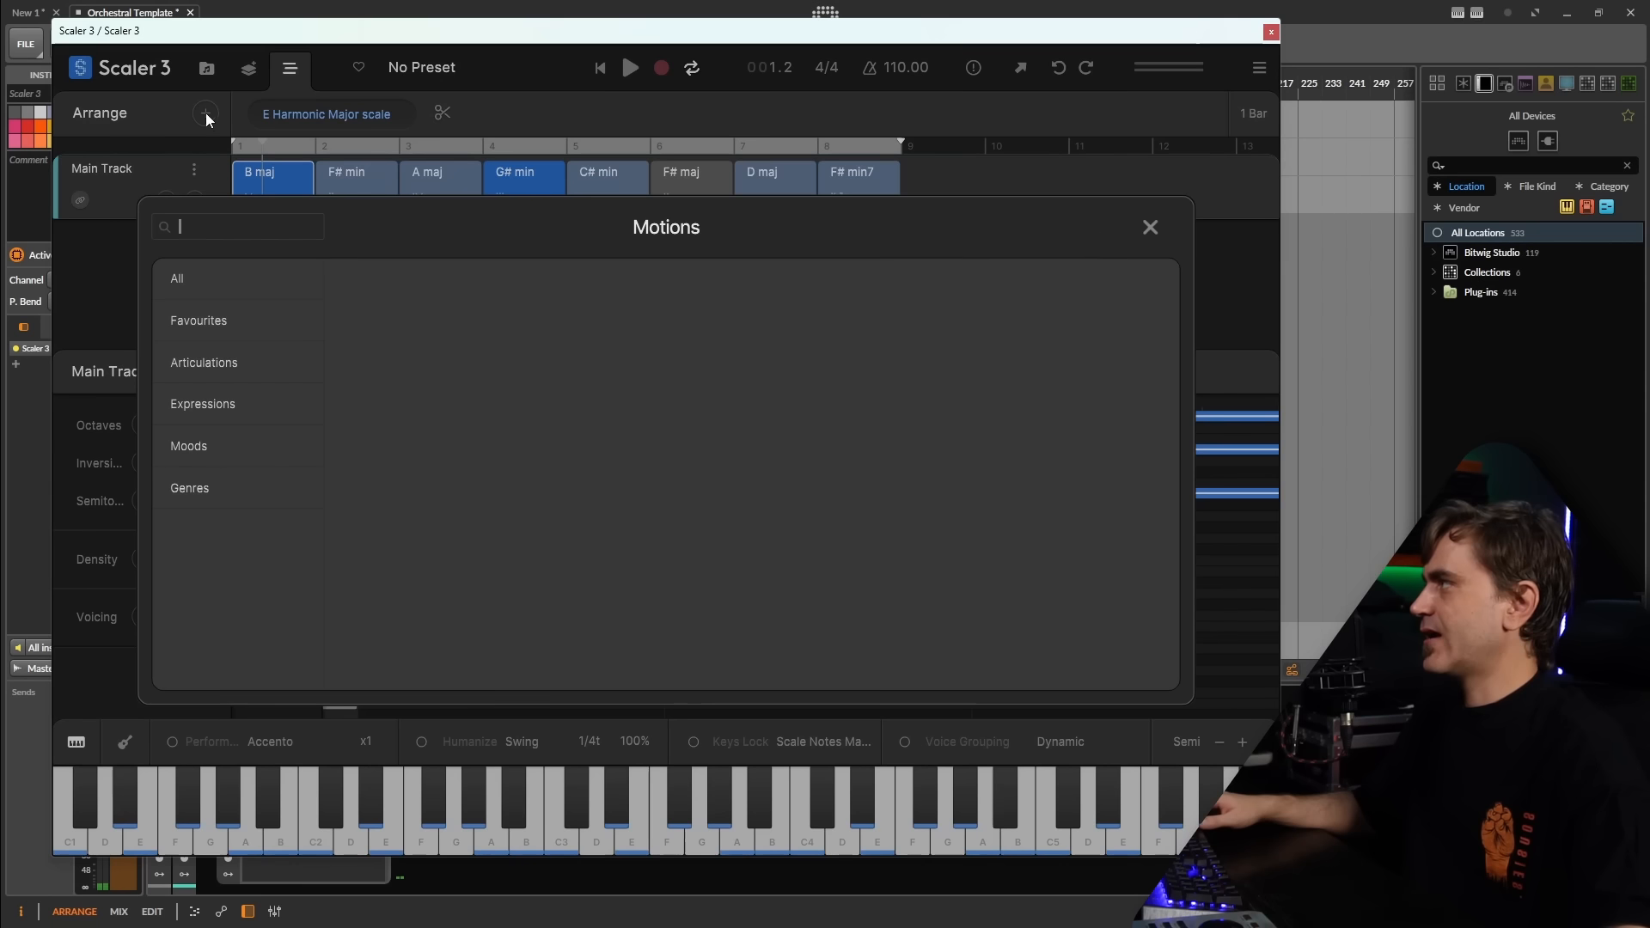
left_click(192, 459)
left_click(219, 405)
left_click(215, 442)
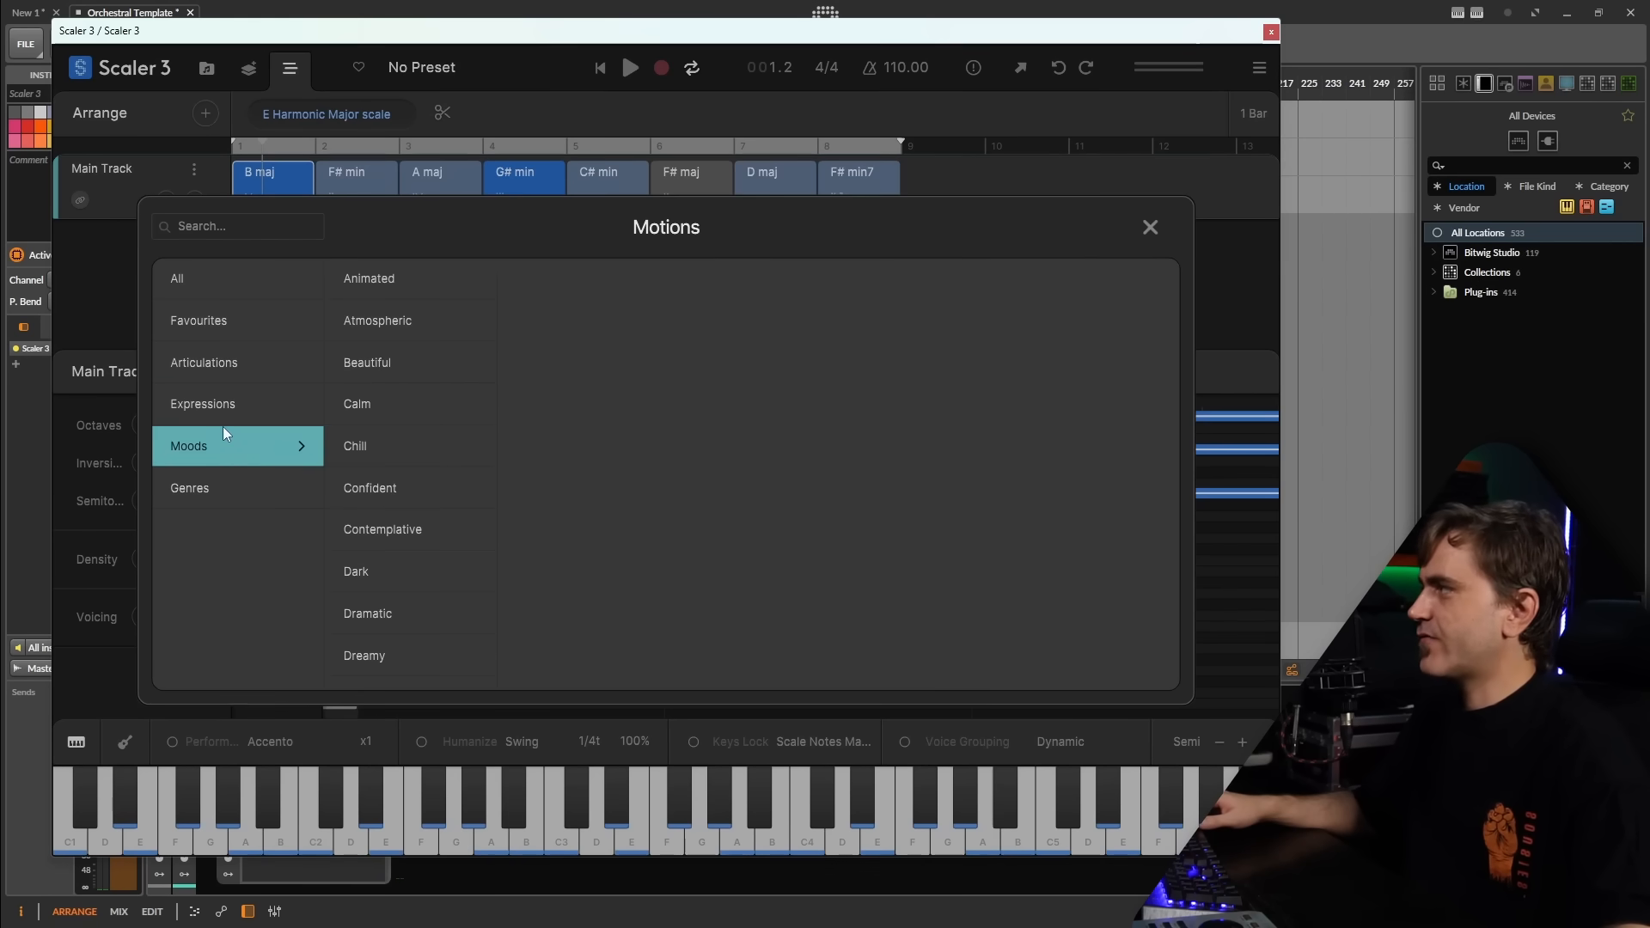
left_click(199, 403)
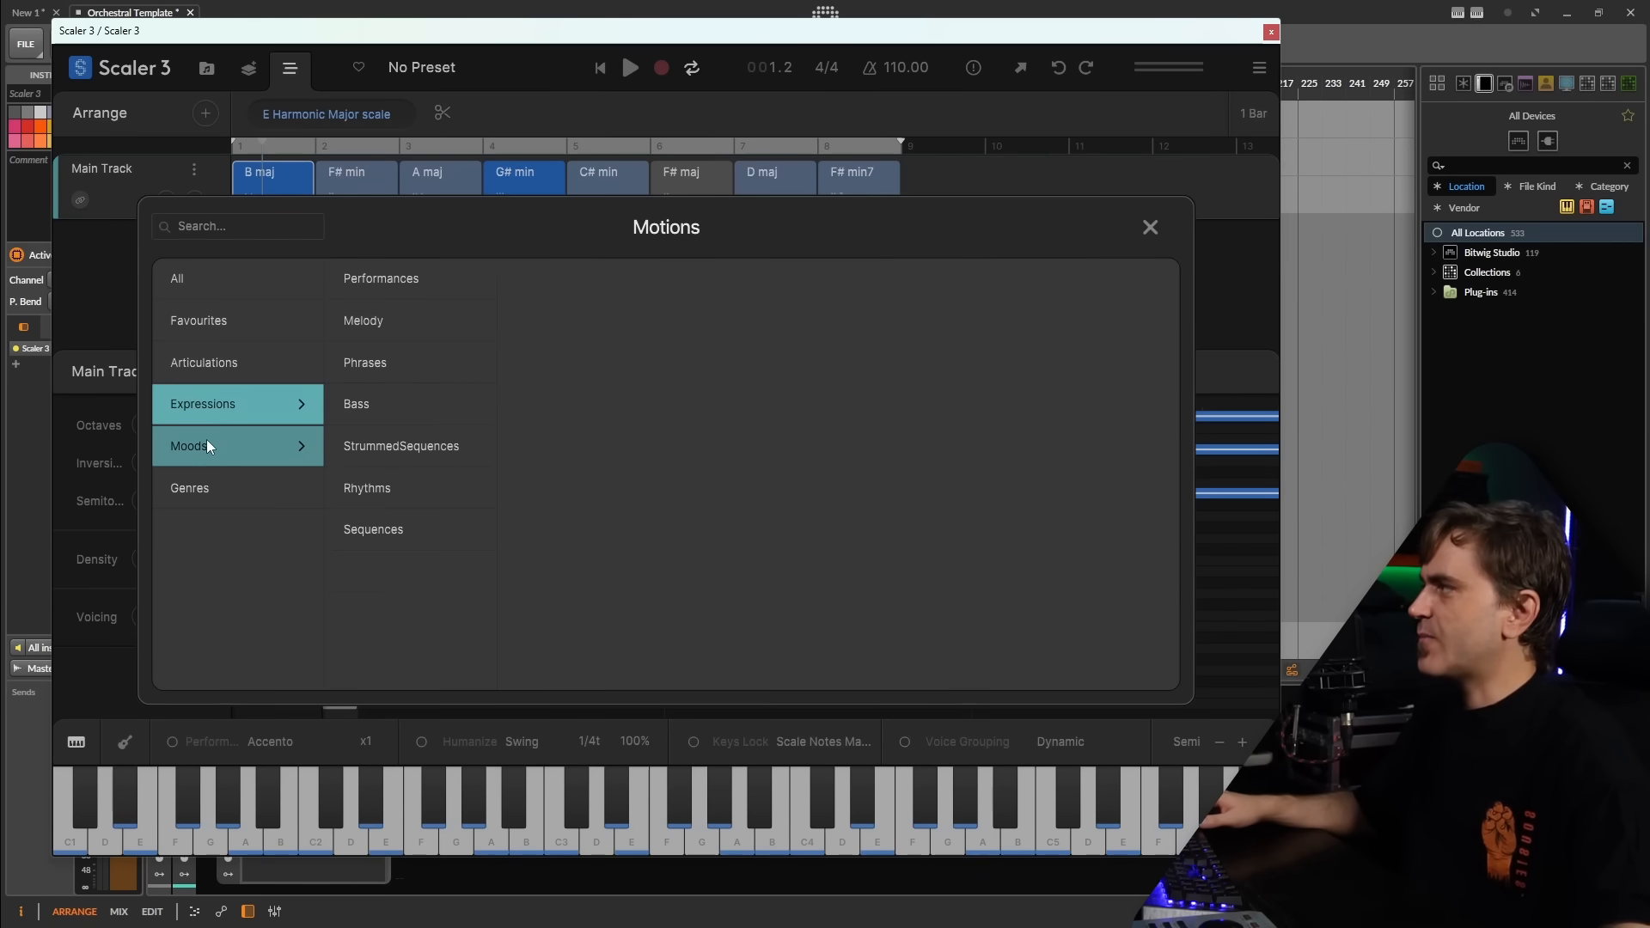
left_click(206, 442)
left_click(206, 487)
left_click(220, 434)
left_click(242, 362)
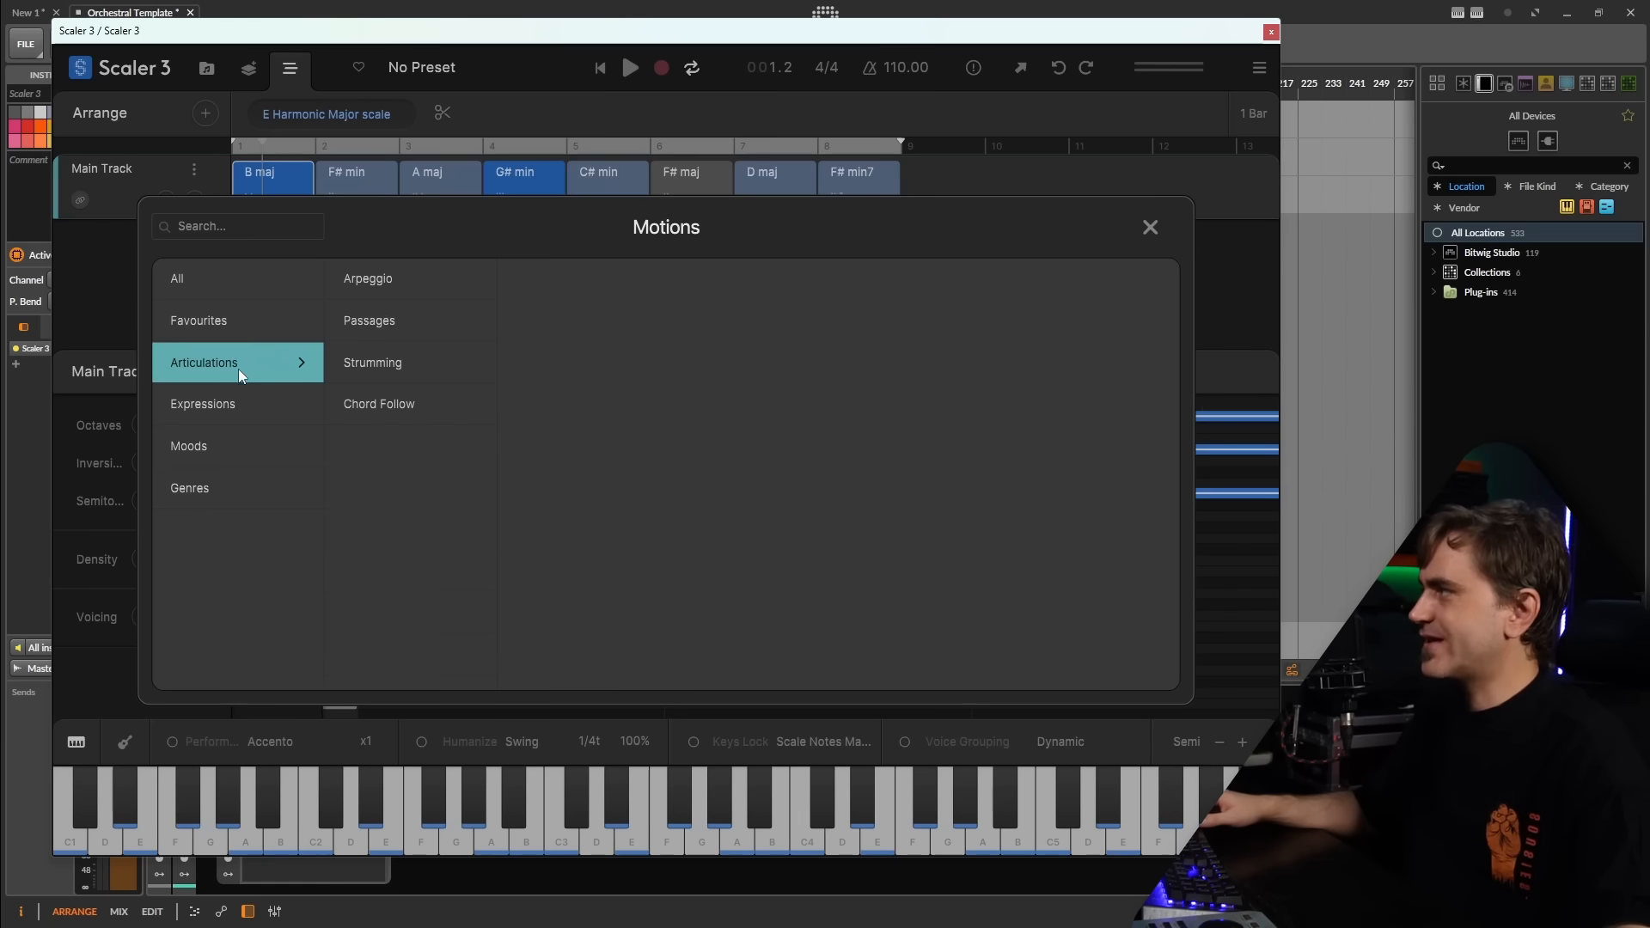
- Add a Performances track with the Andantino motion from the Espressivo performances
left_click(206, 404)
left_click(375, 282)
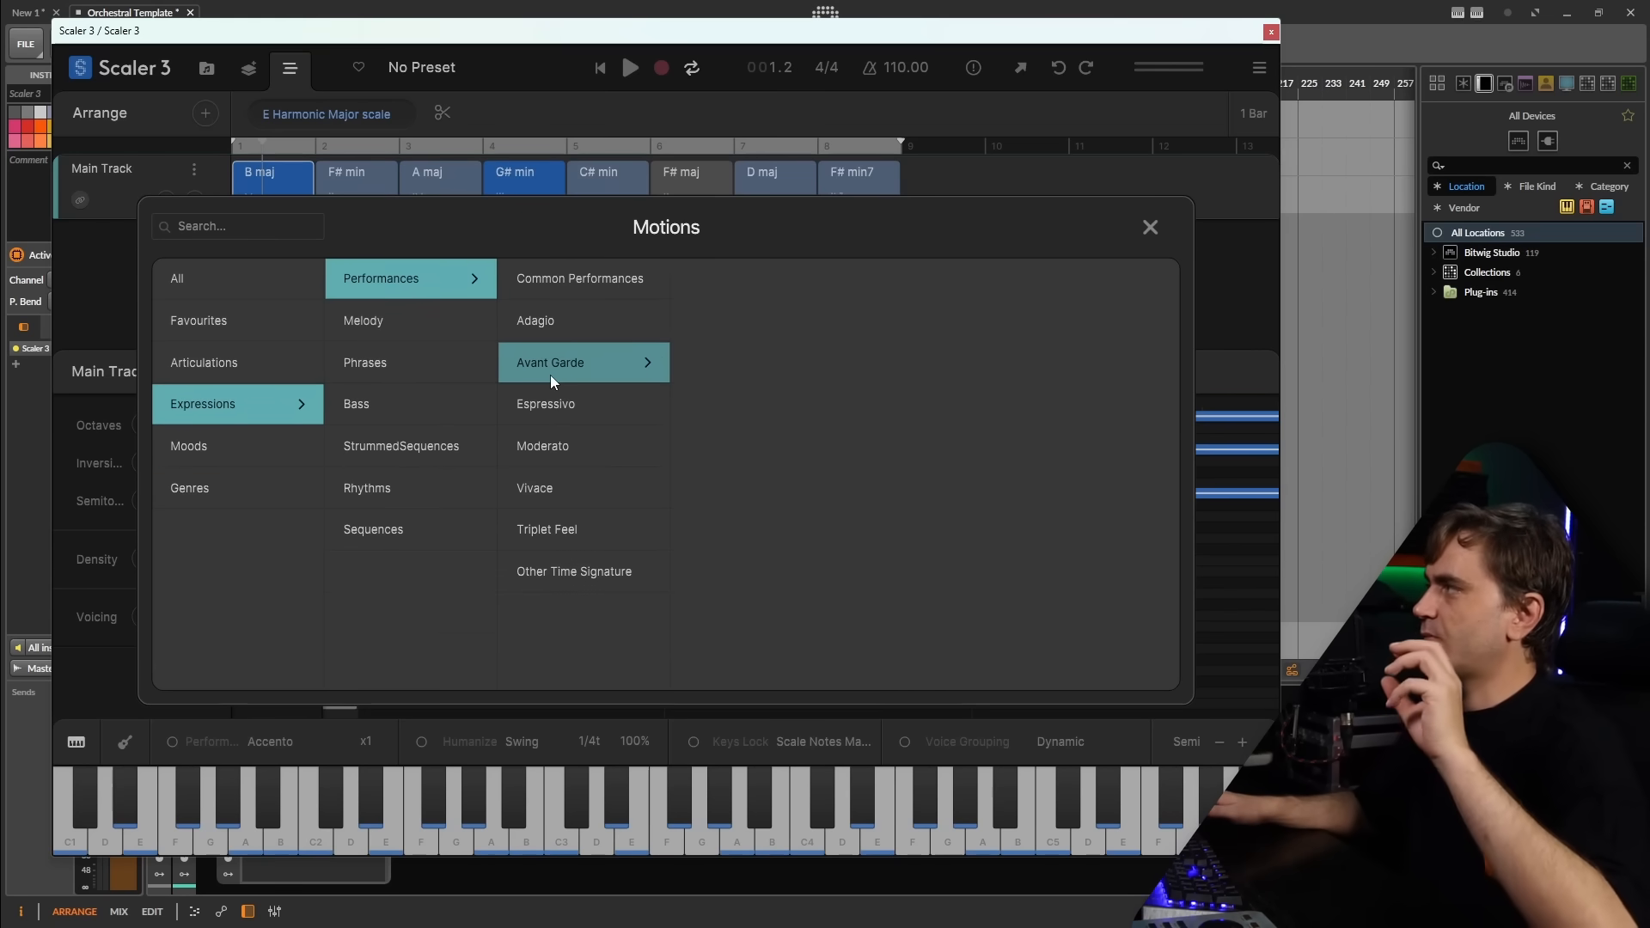
left_click(548, 405)
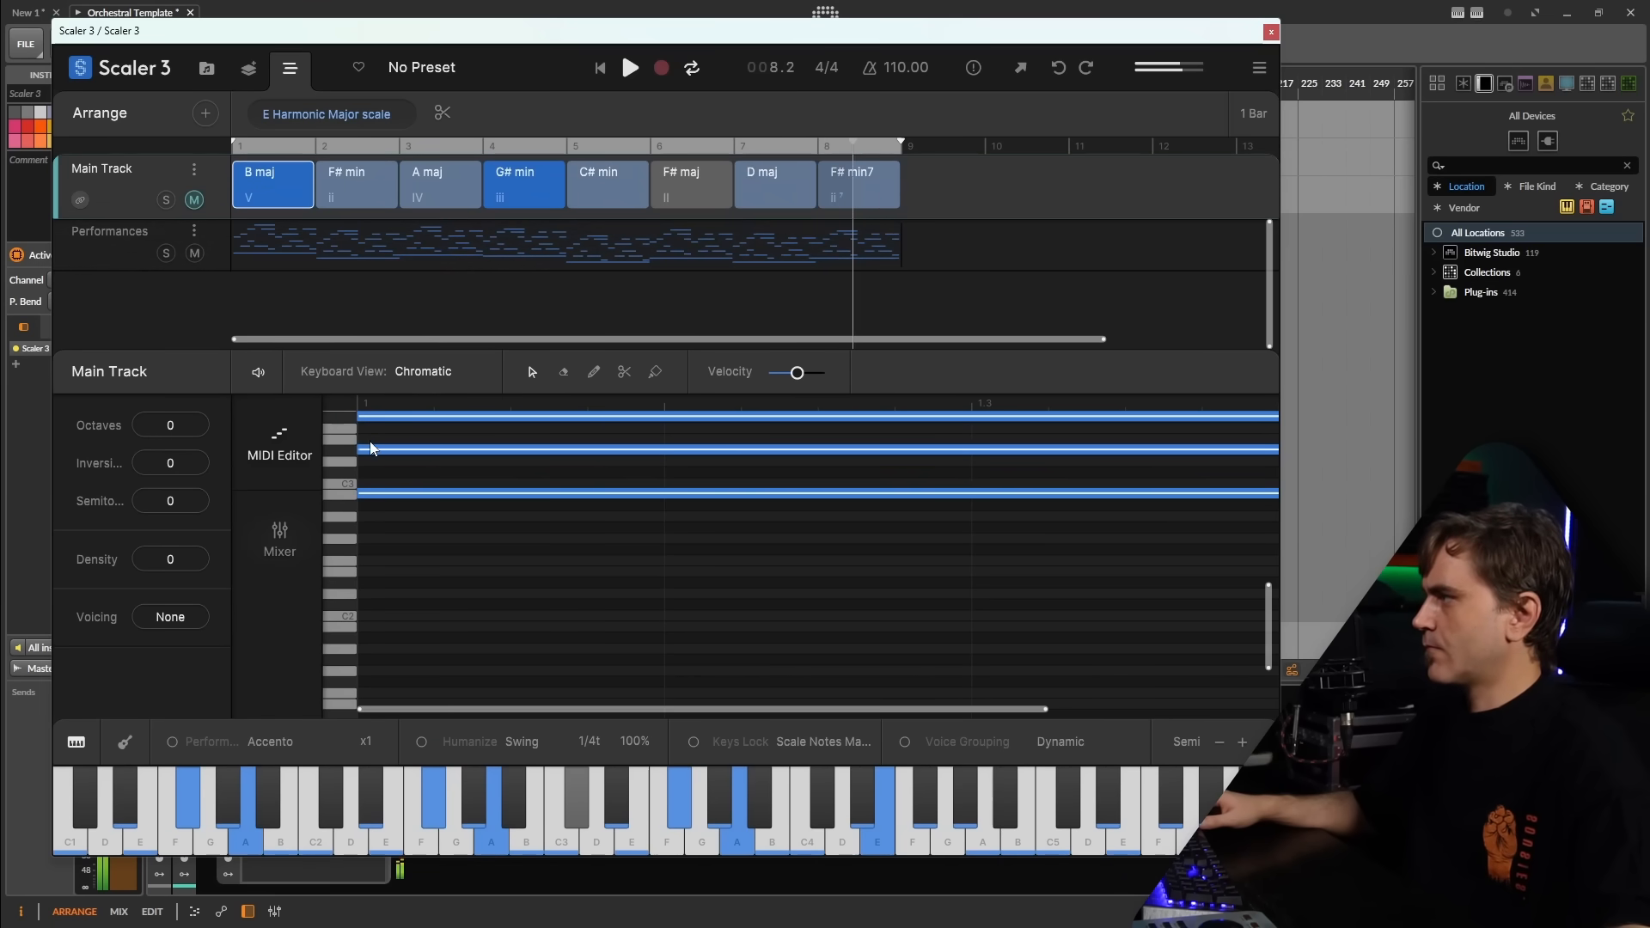
- Raise the Performances track's volume to about 5.8 and replace its Felt Piano with UVIWorkstation
left_click(274, 555)
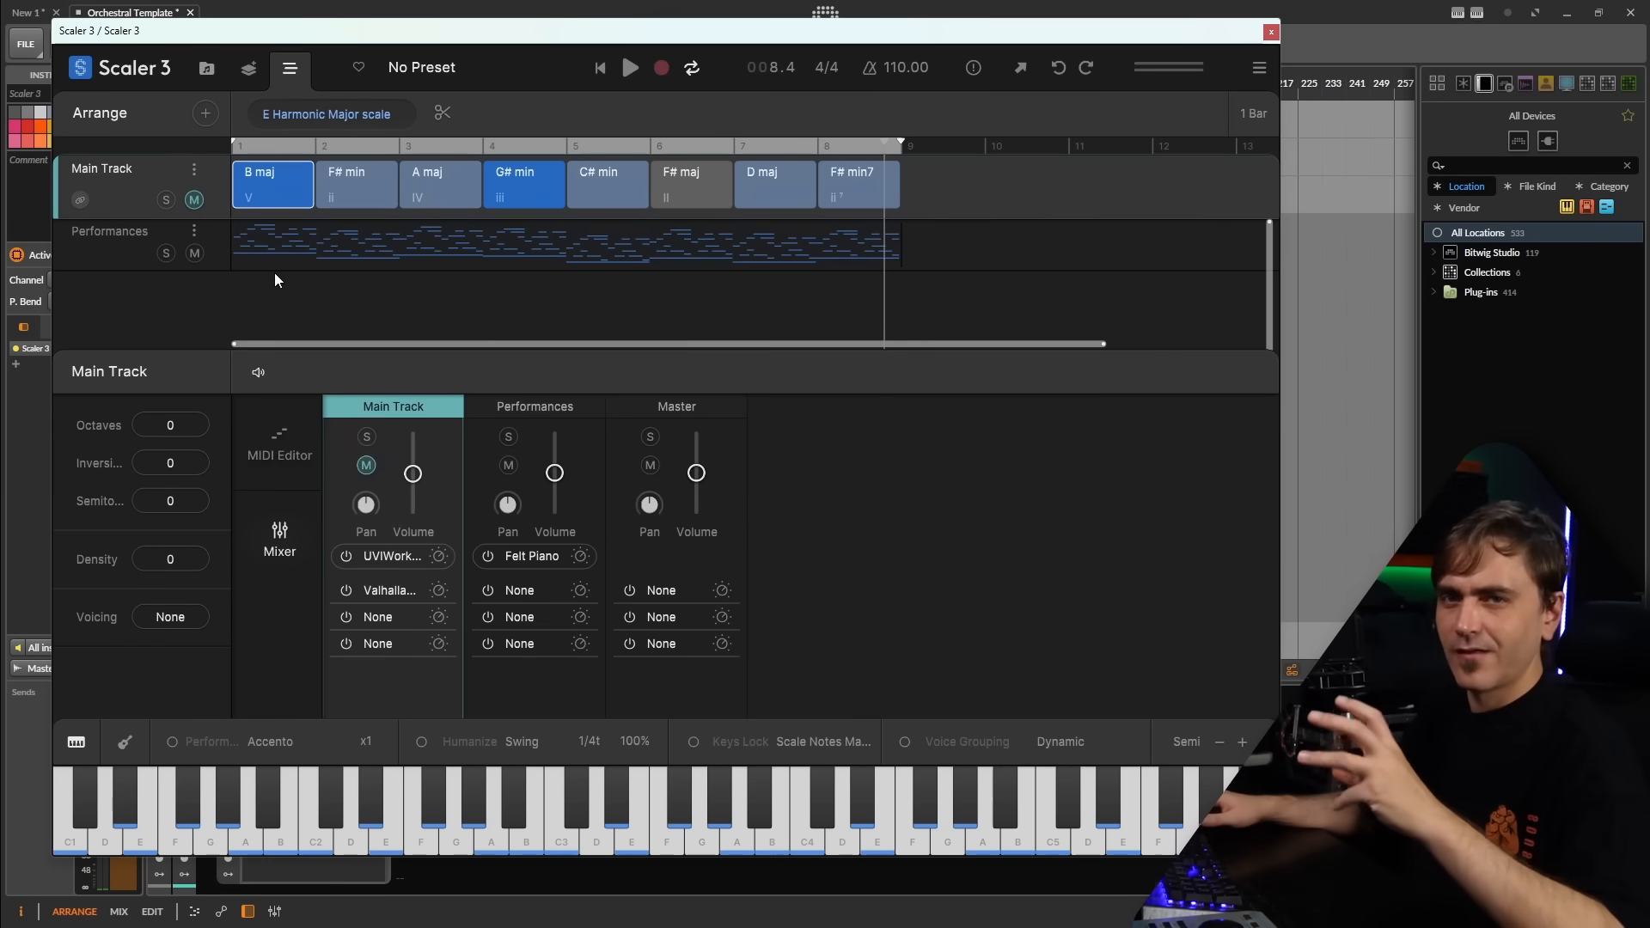
key("space")
left_click_drag(554, 473, 553, 461)
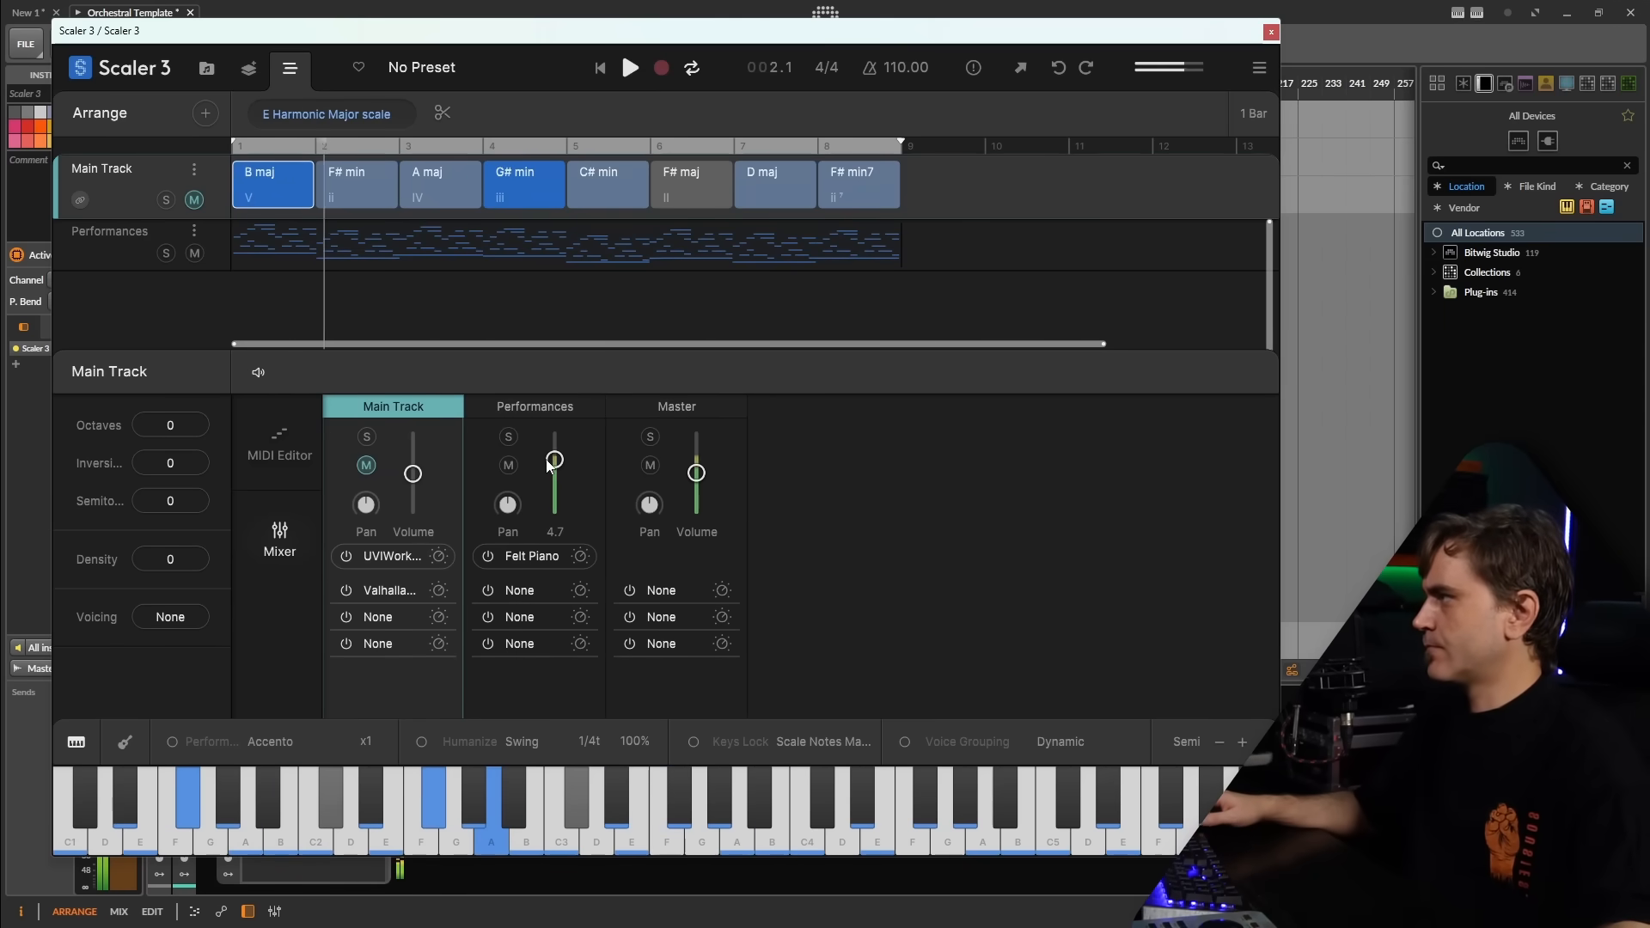
left_click(527, 559)
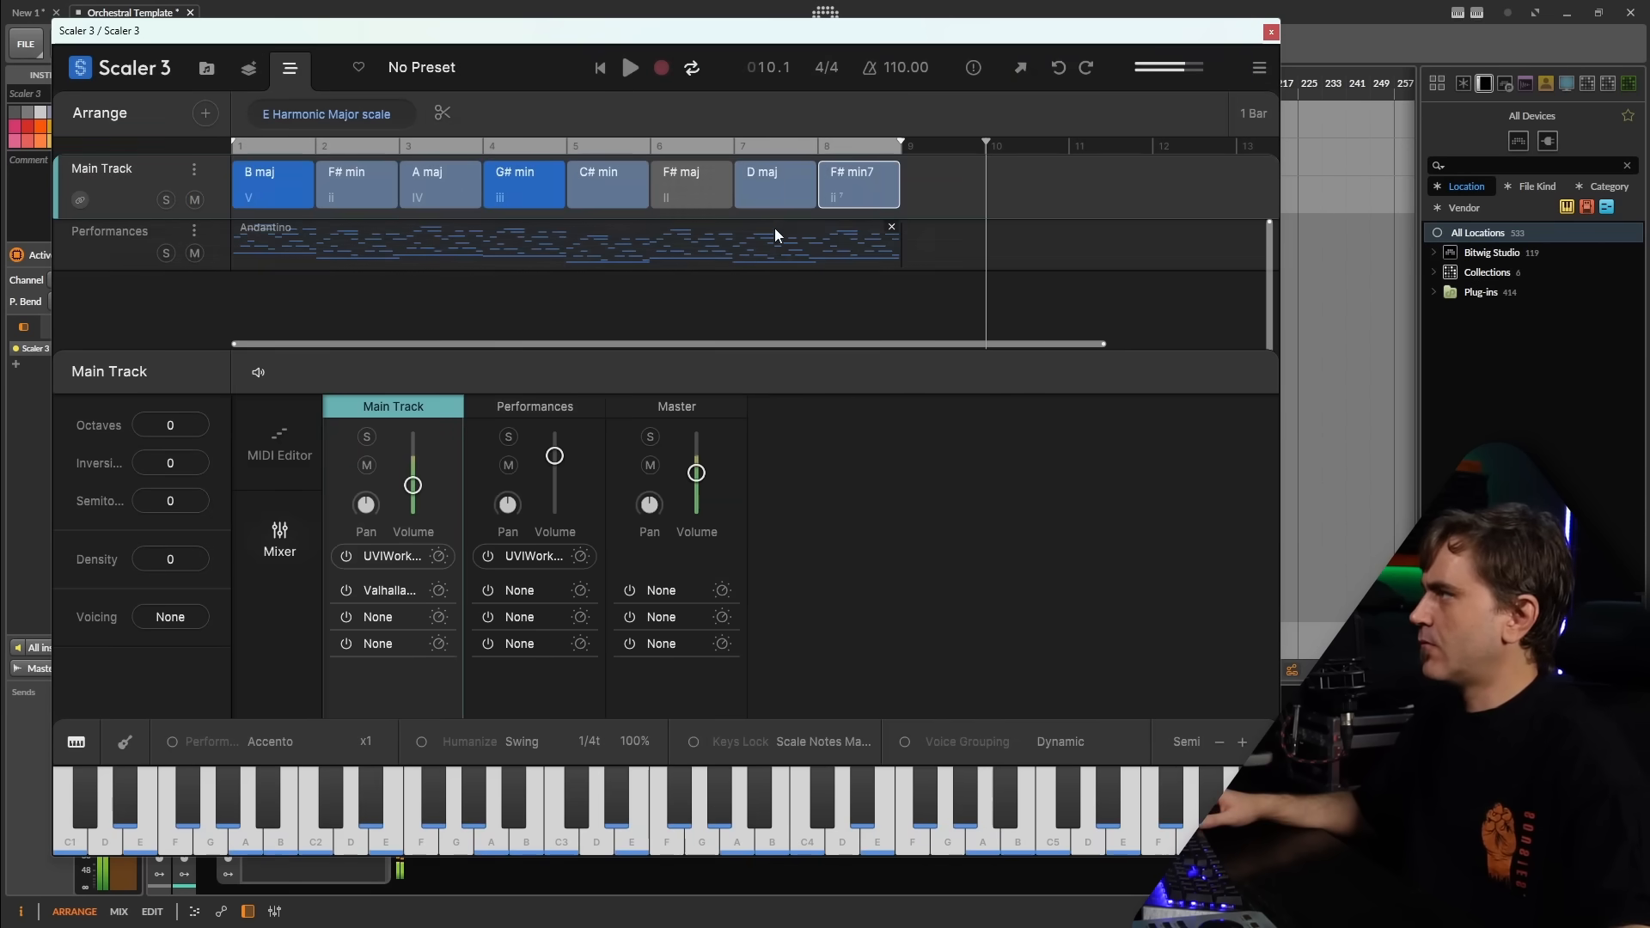
left_click(916, 262)
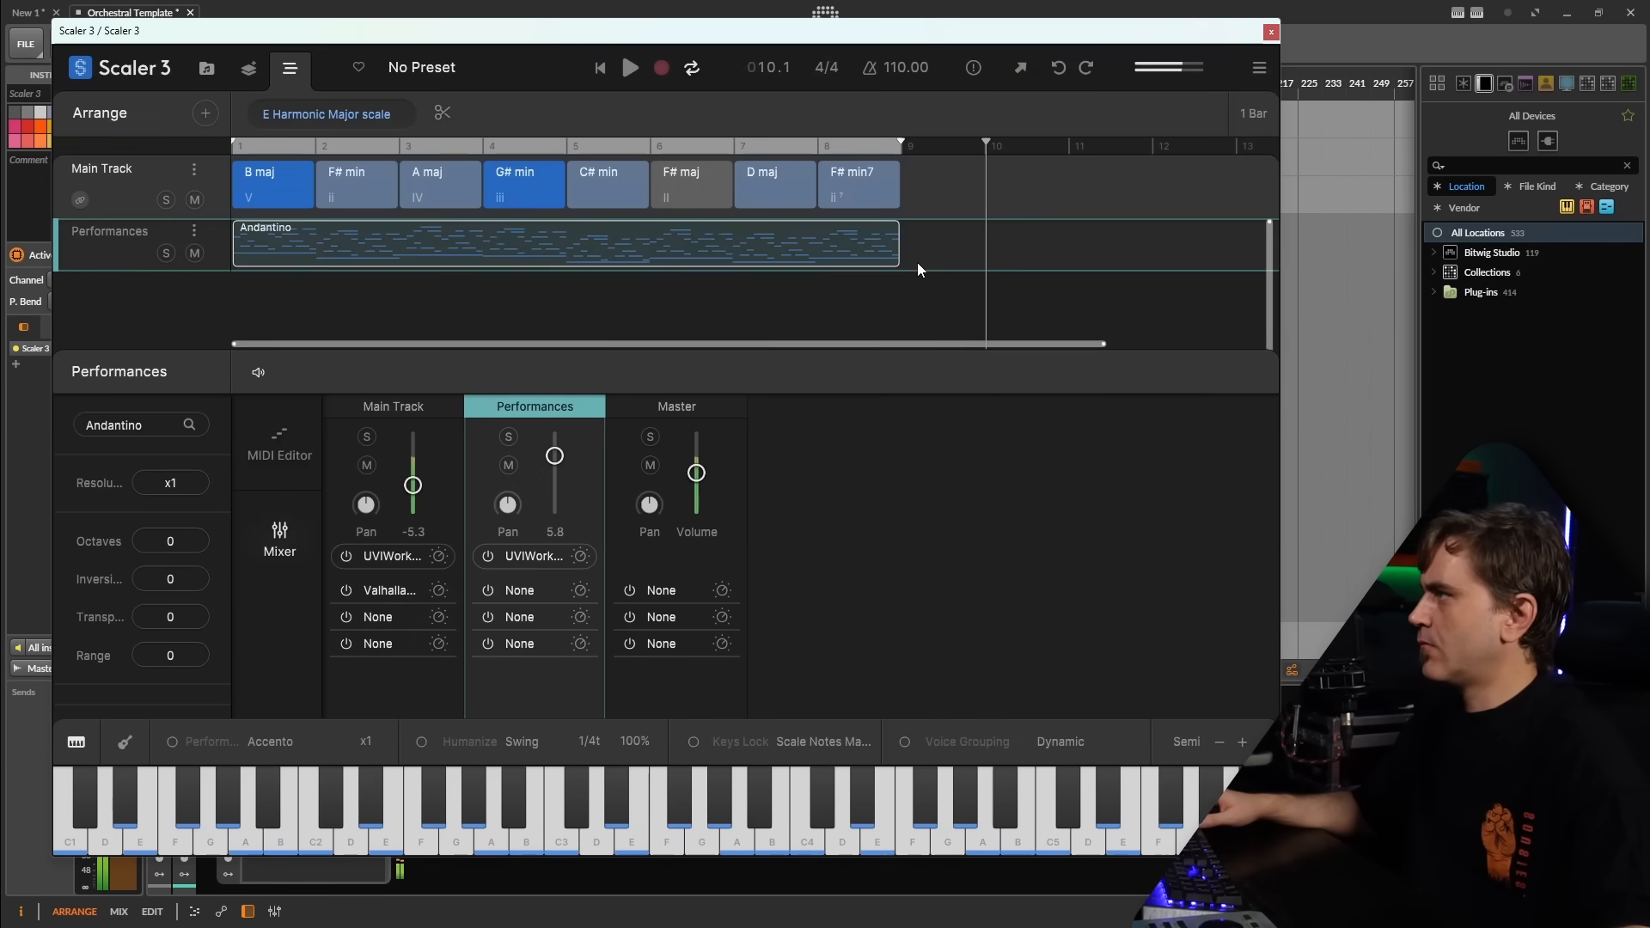
- Open the Main Track's last chord, F# min7, for editing in the Circle of Fifths
left_click(205, 72)
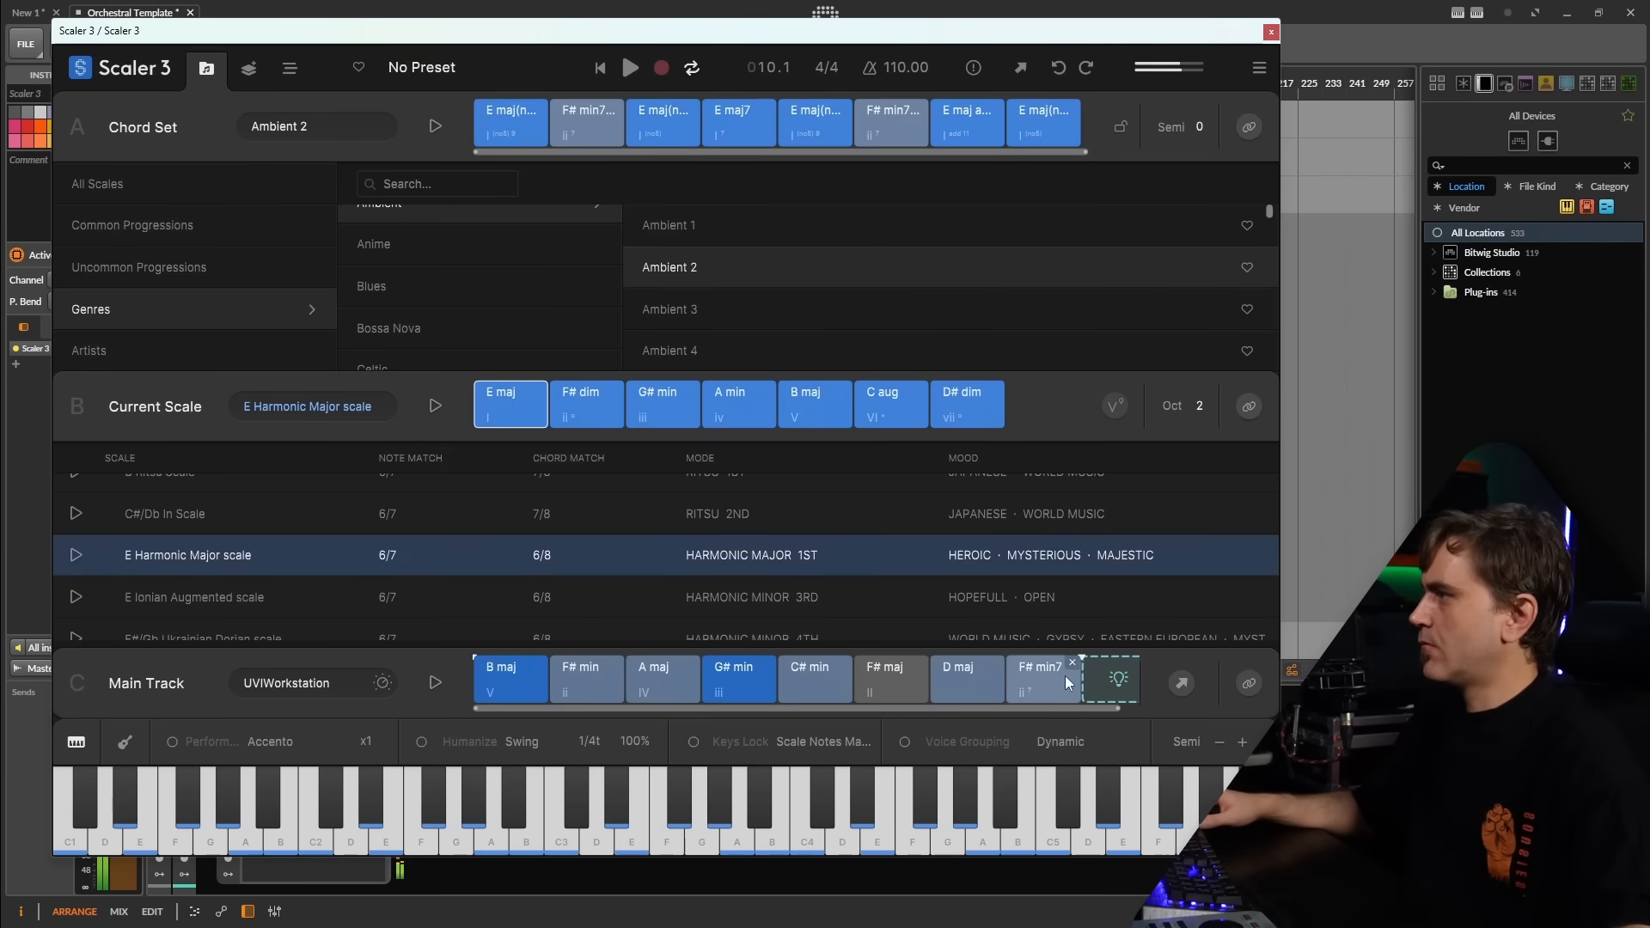
left_click(1038, 679)
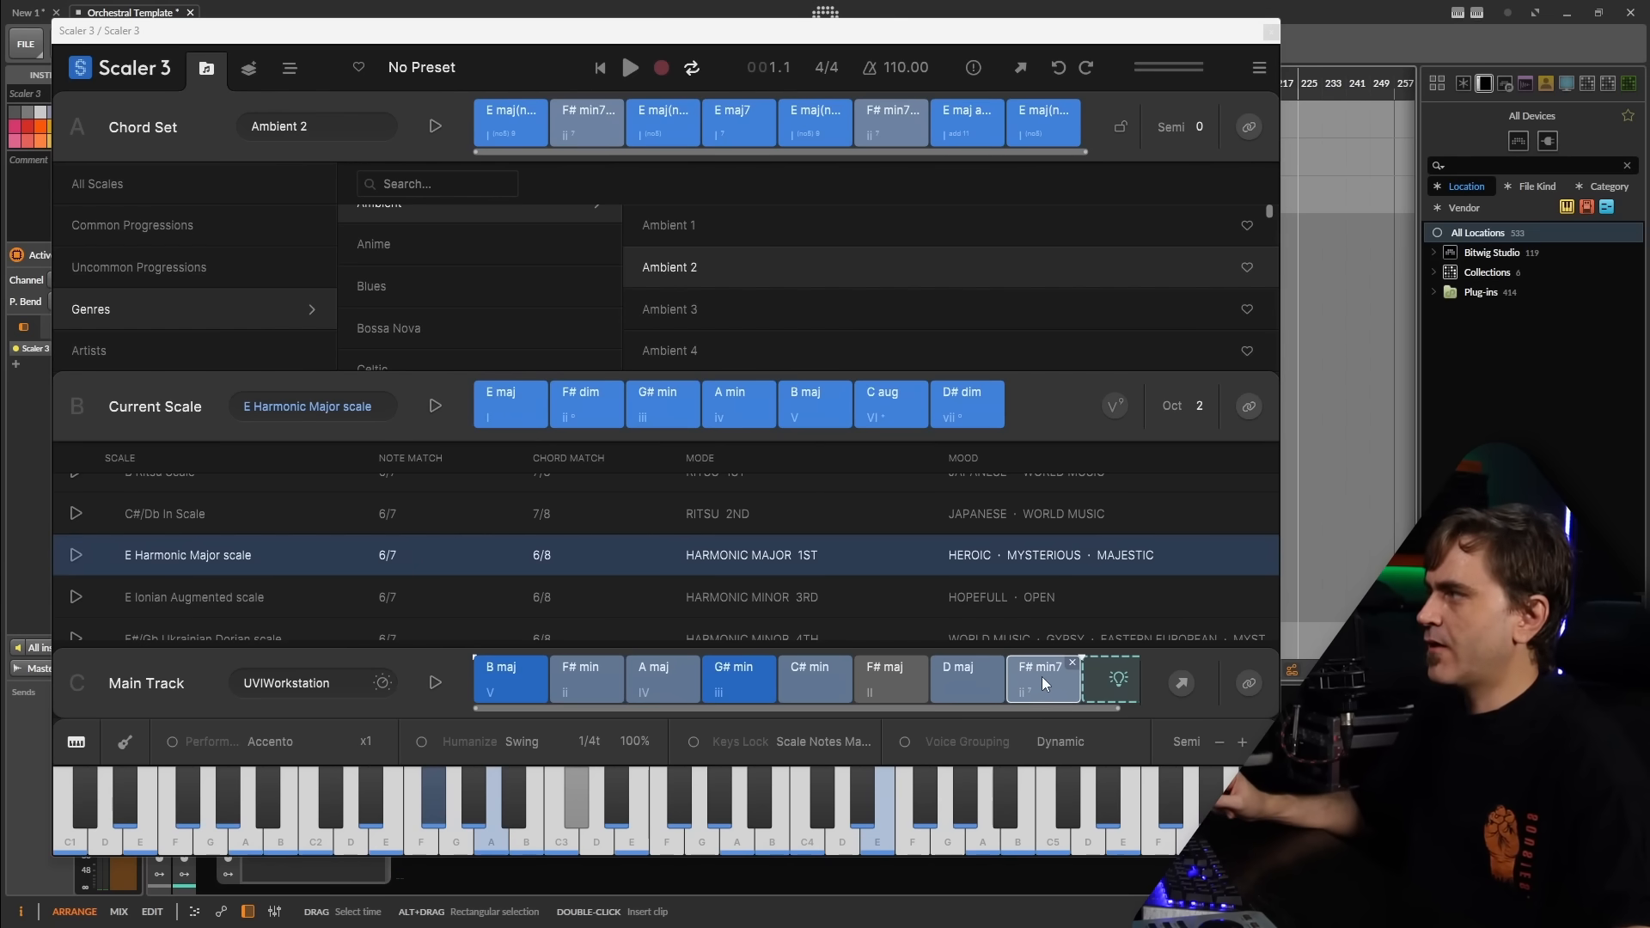
left_click(289, 67)
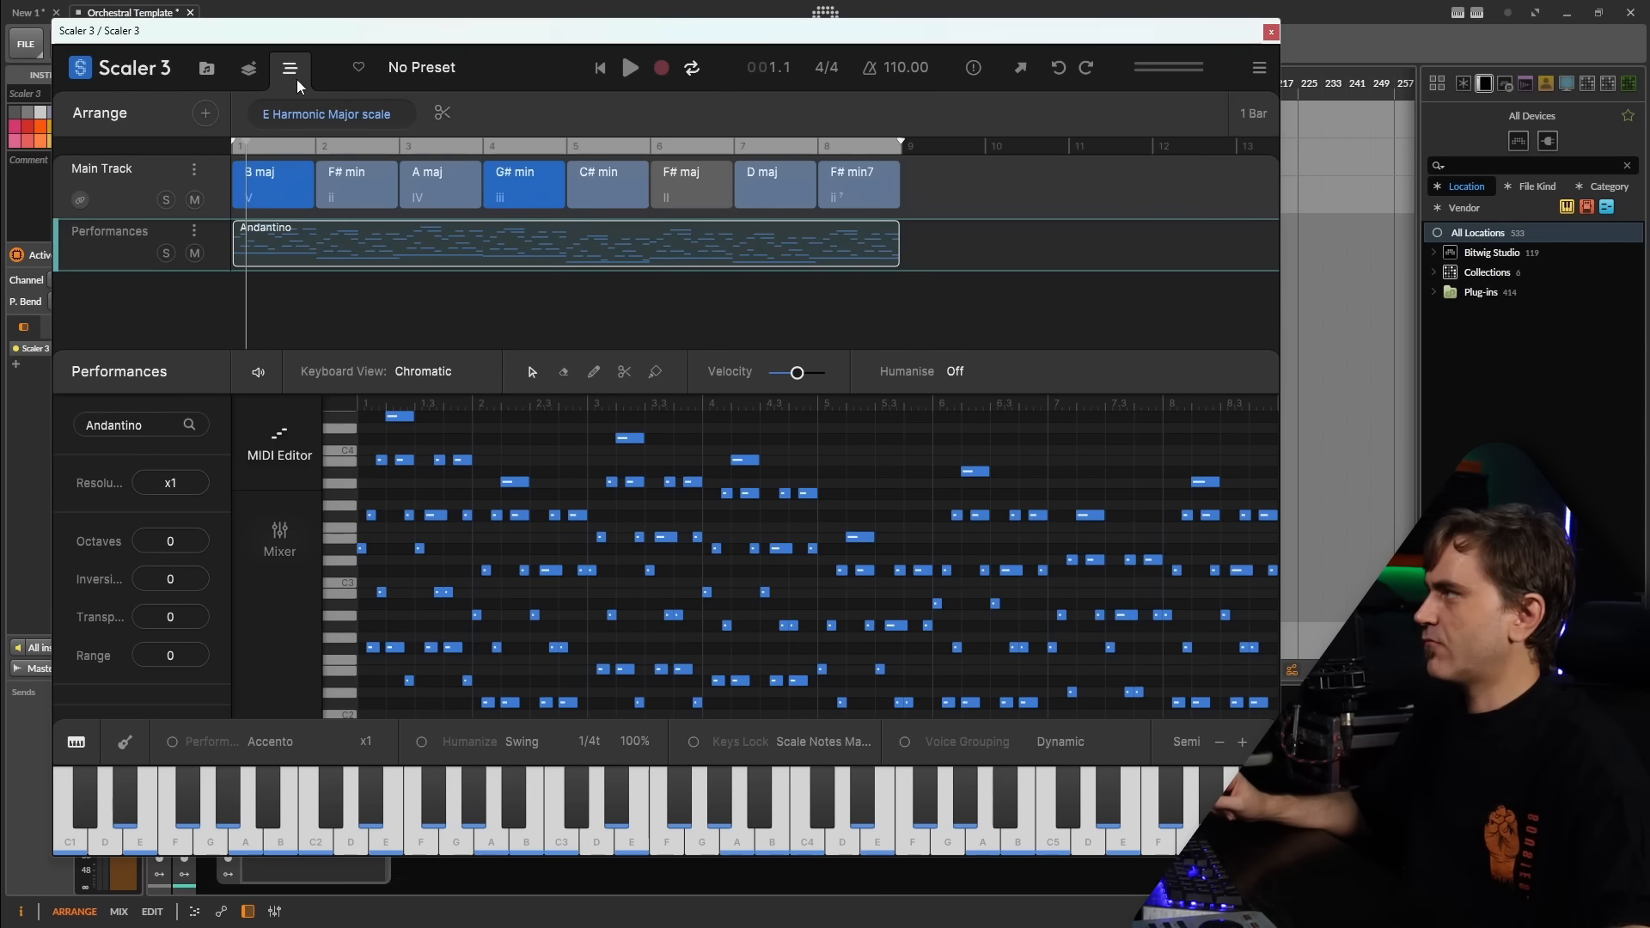
right_click(849, 182)
left_click(713, 238)
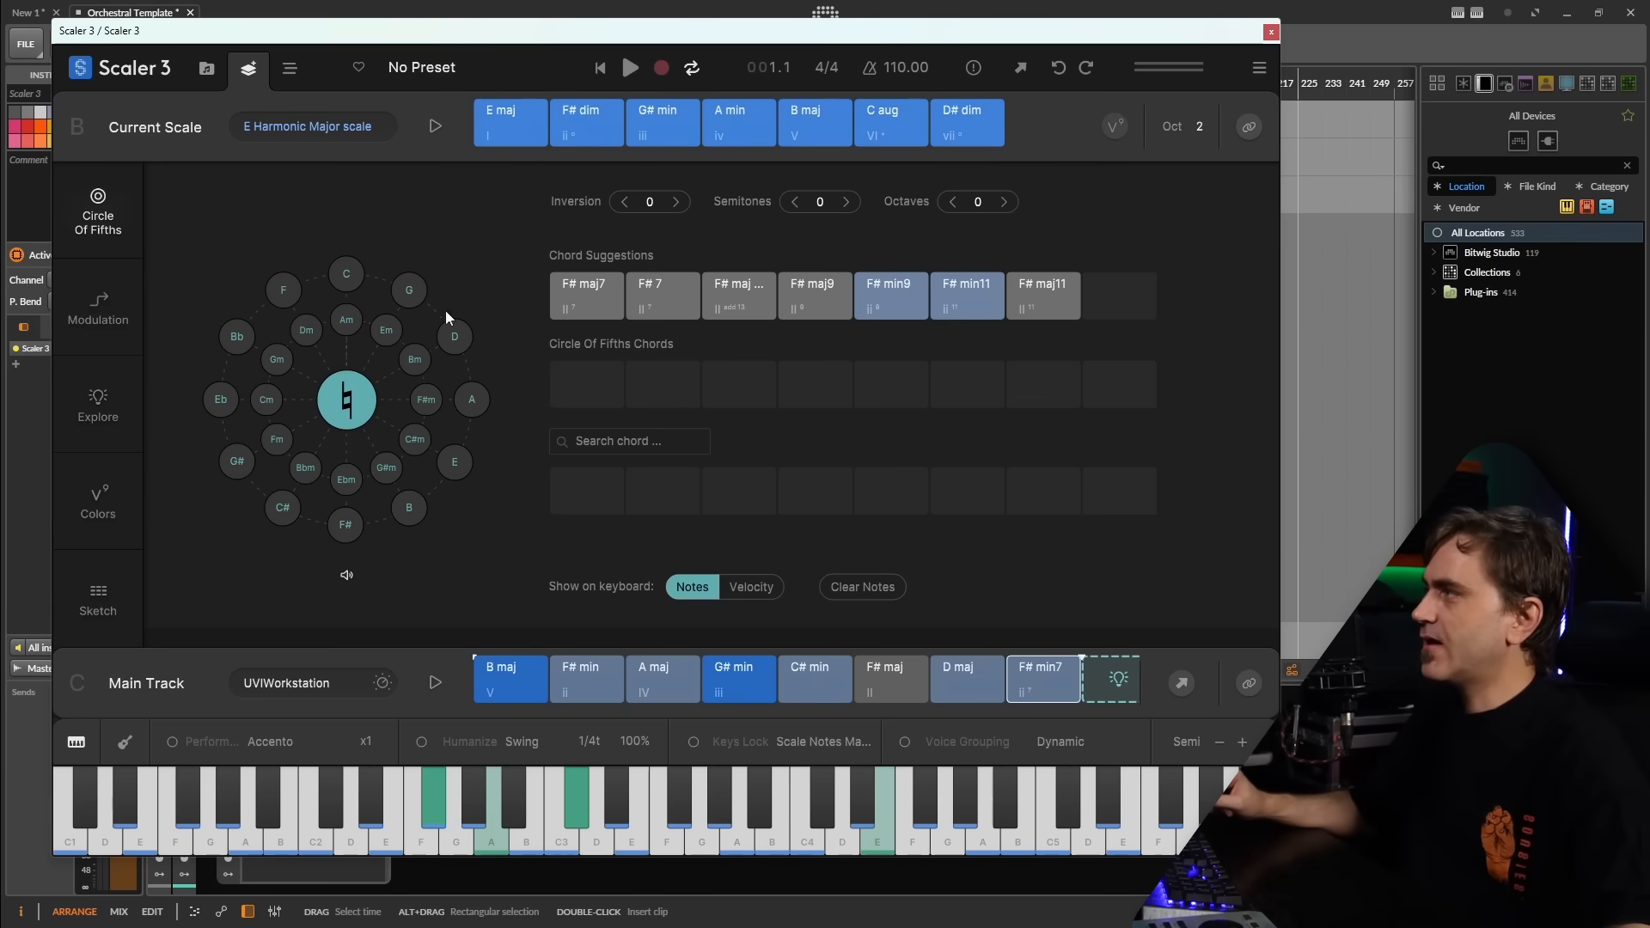
- Audition the suggested F# min9 chord and look over the Modulation options before returning to the Circle of Fifths
left_click(879, 314)
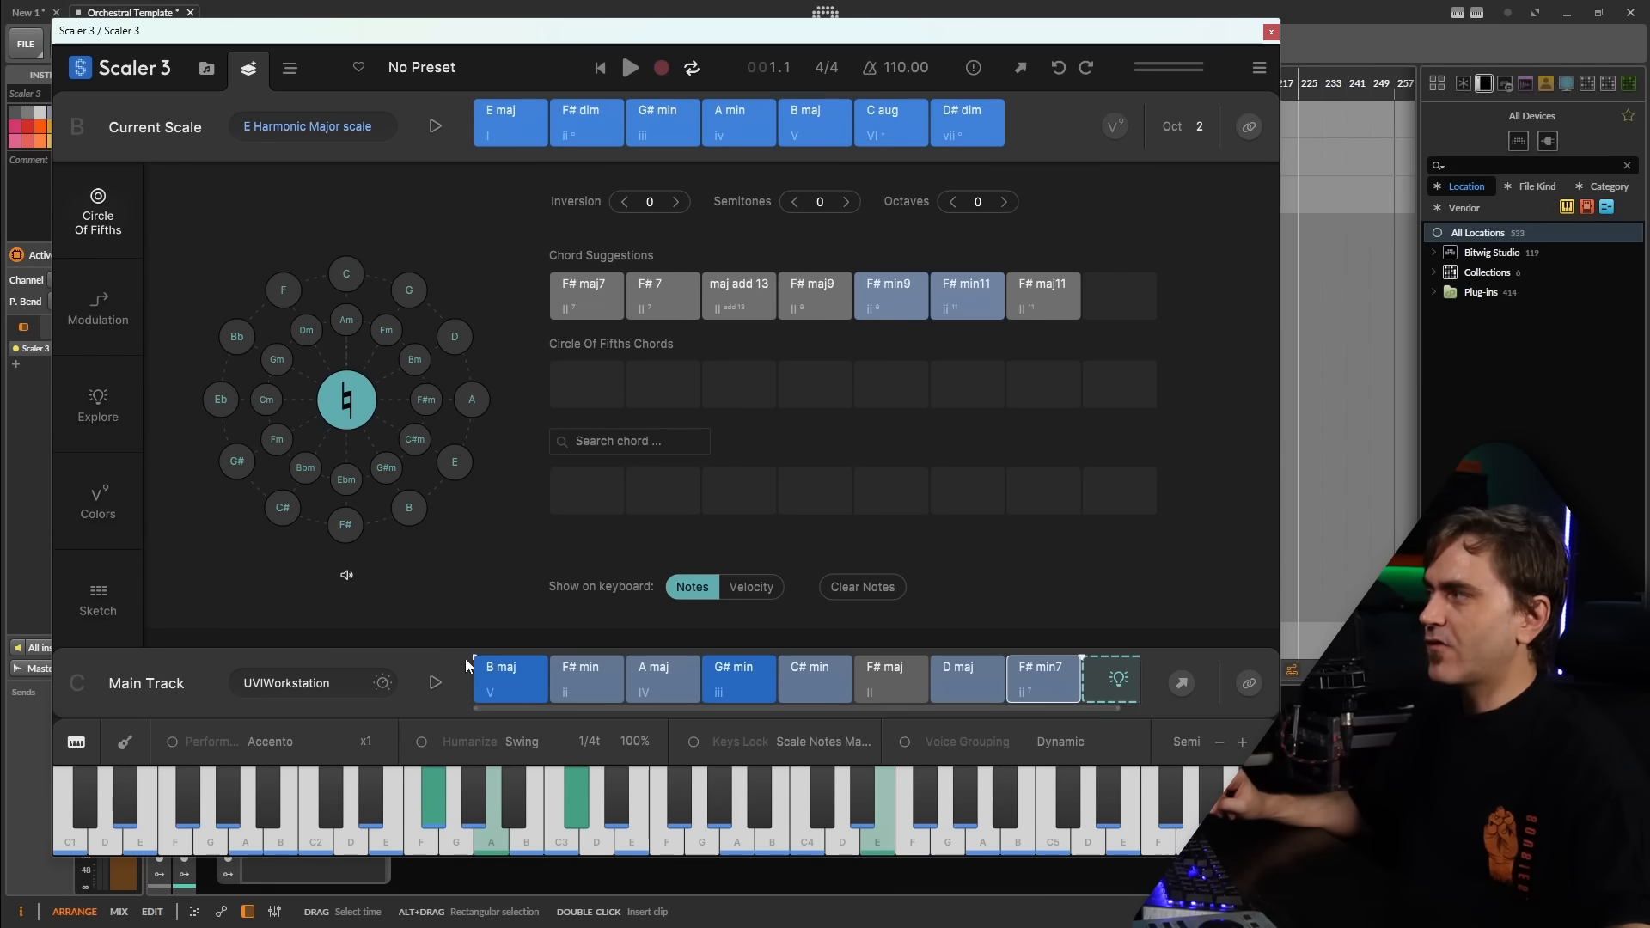
left_click(98, 308)
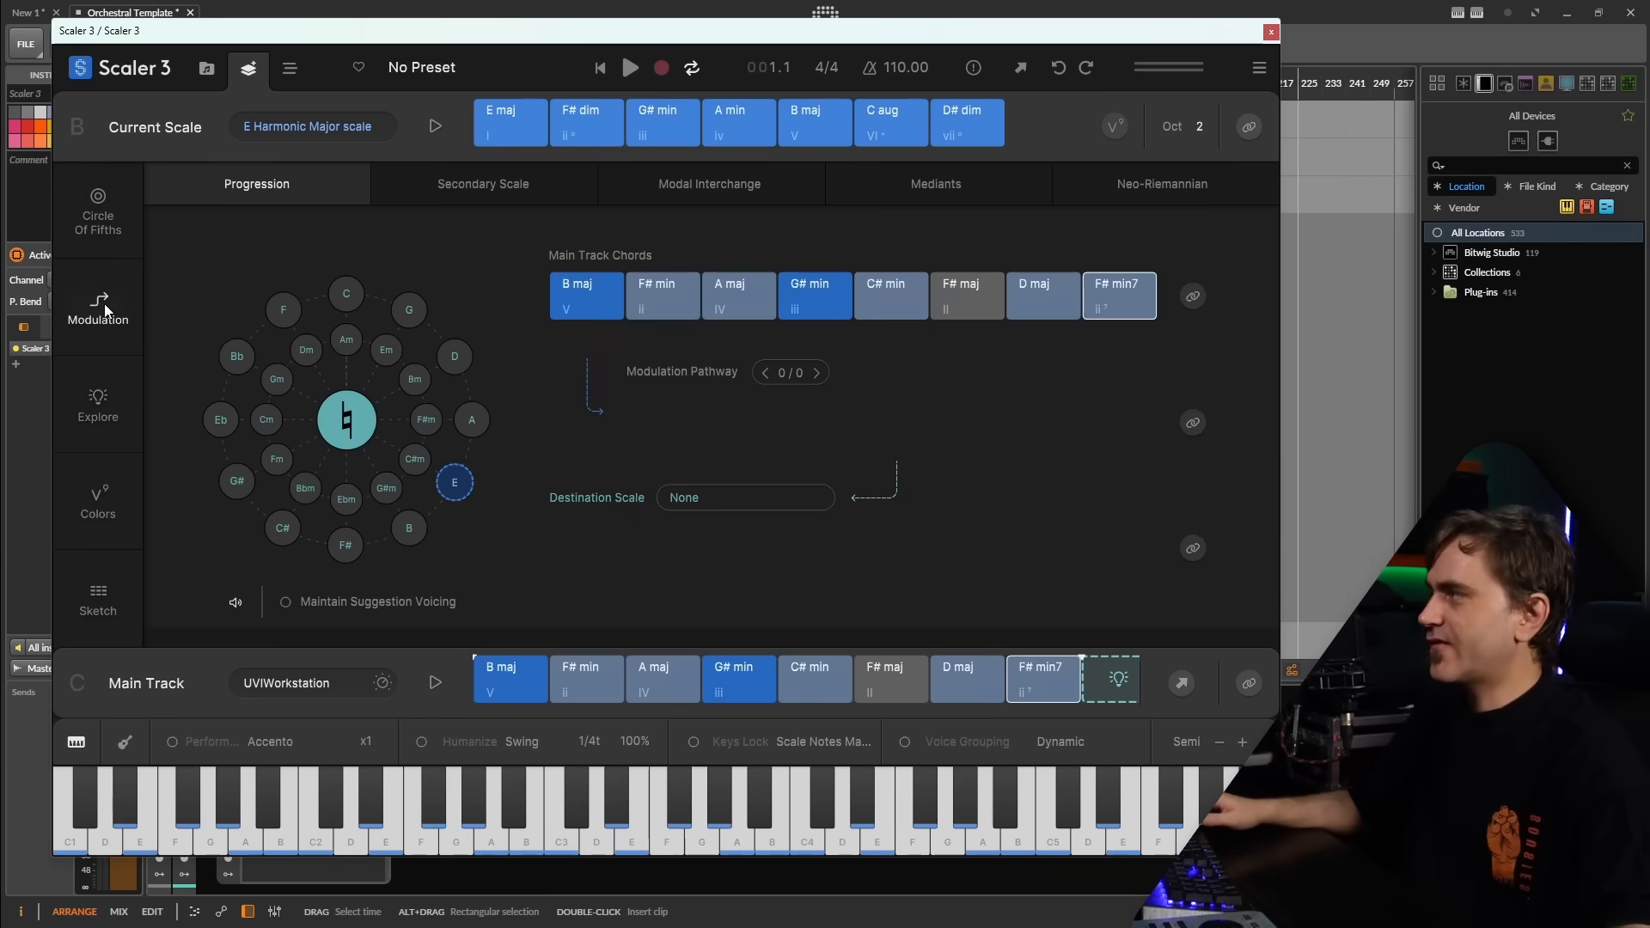
left_click(84, 220)
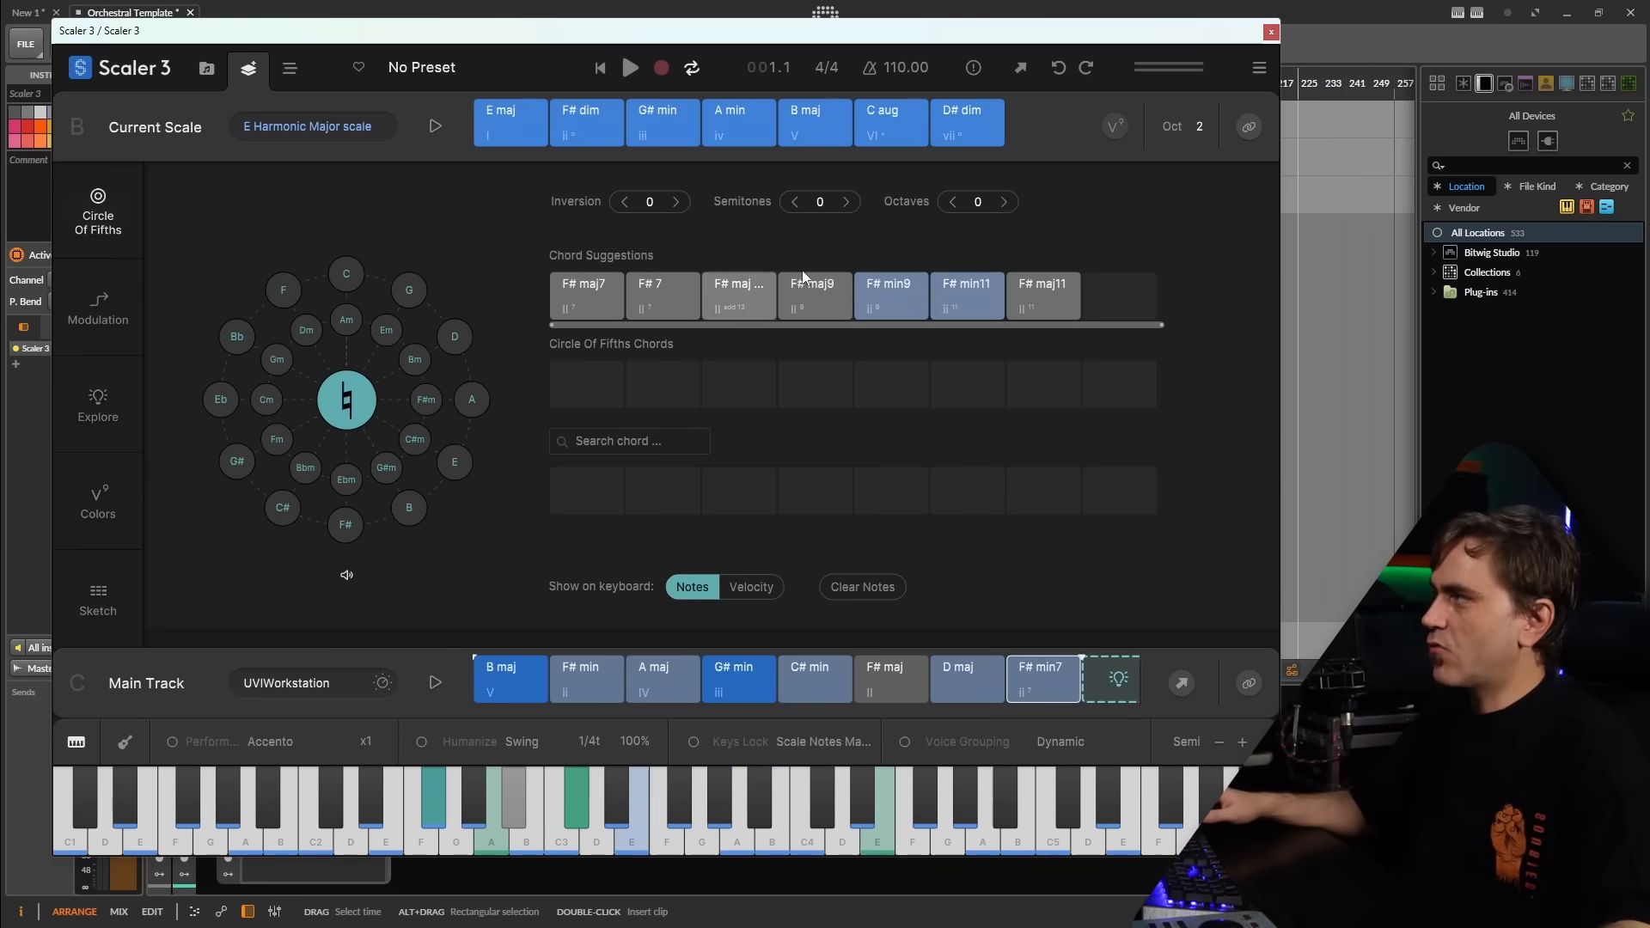
- Replace the Main Track's final F# min7 chord with the suggested F# 7 chord
left_click(669, 296)
left_click_drag(668, 296, 1114, 709)
left_click(1093, 683)
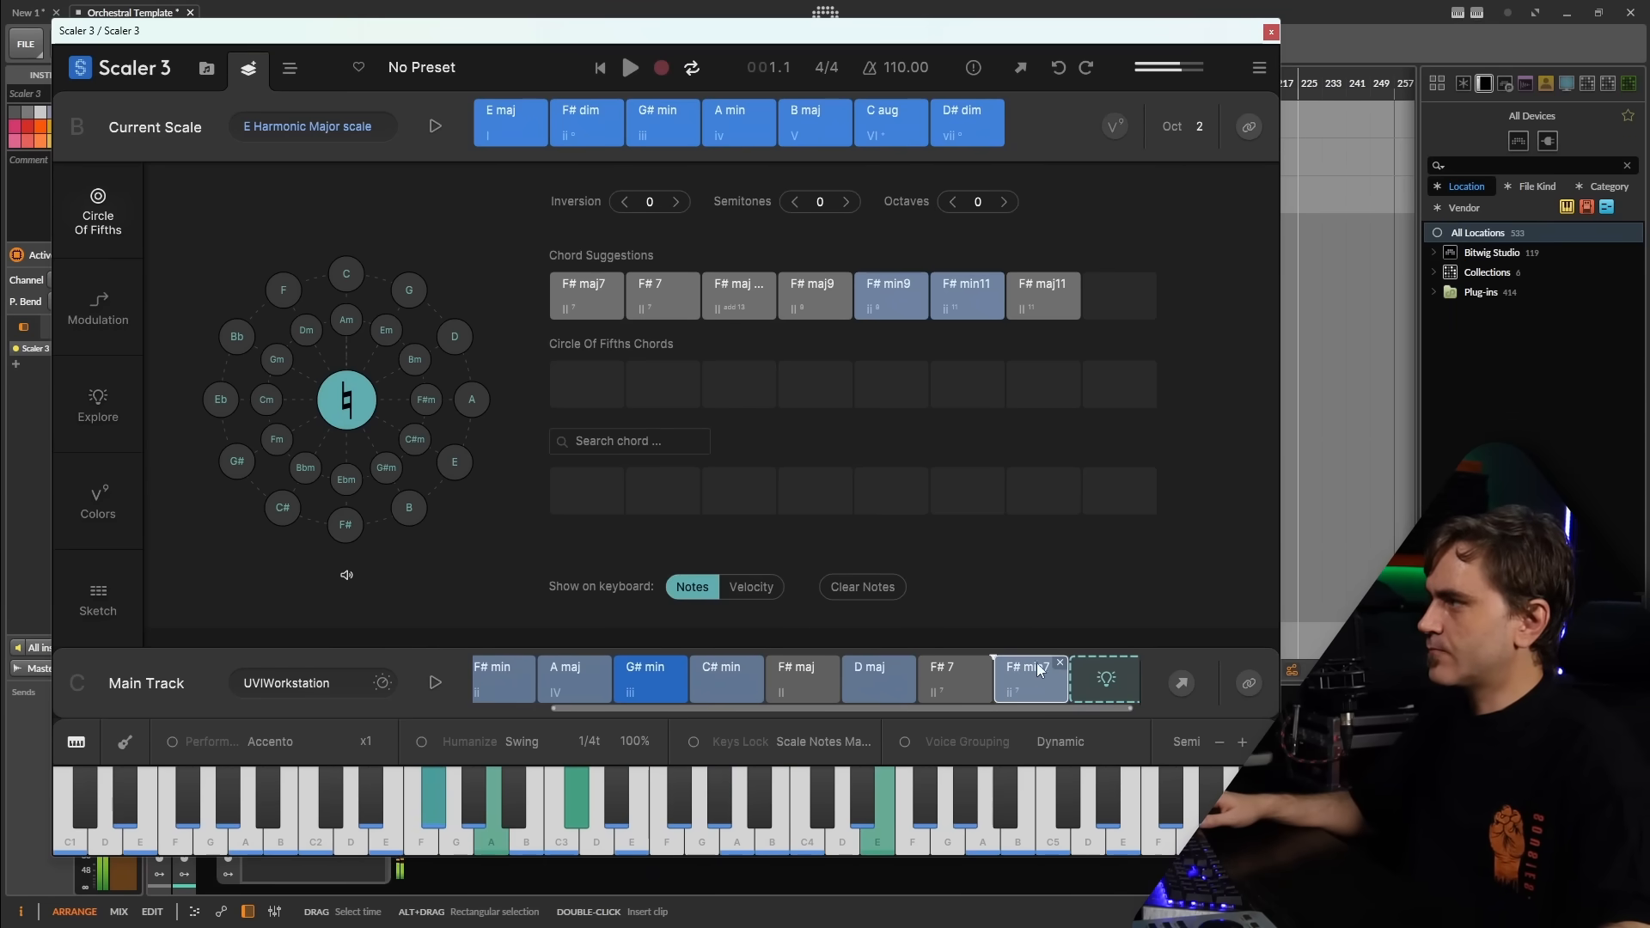
left_click(1057, 663)
left_click(1021, 673)
left_click(1027, 684)
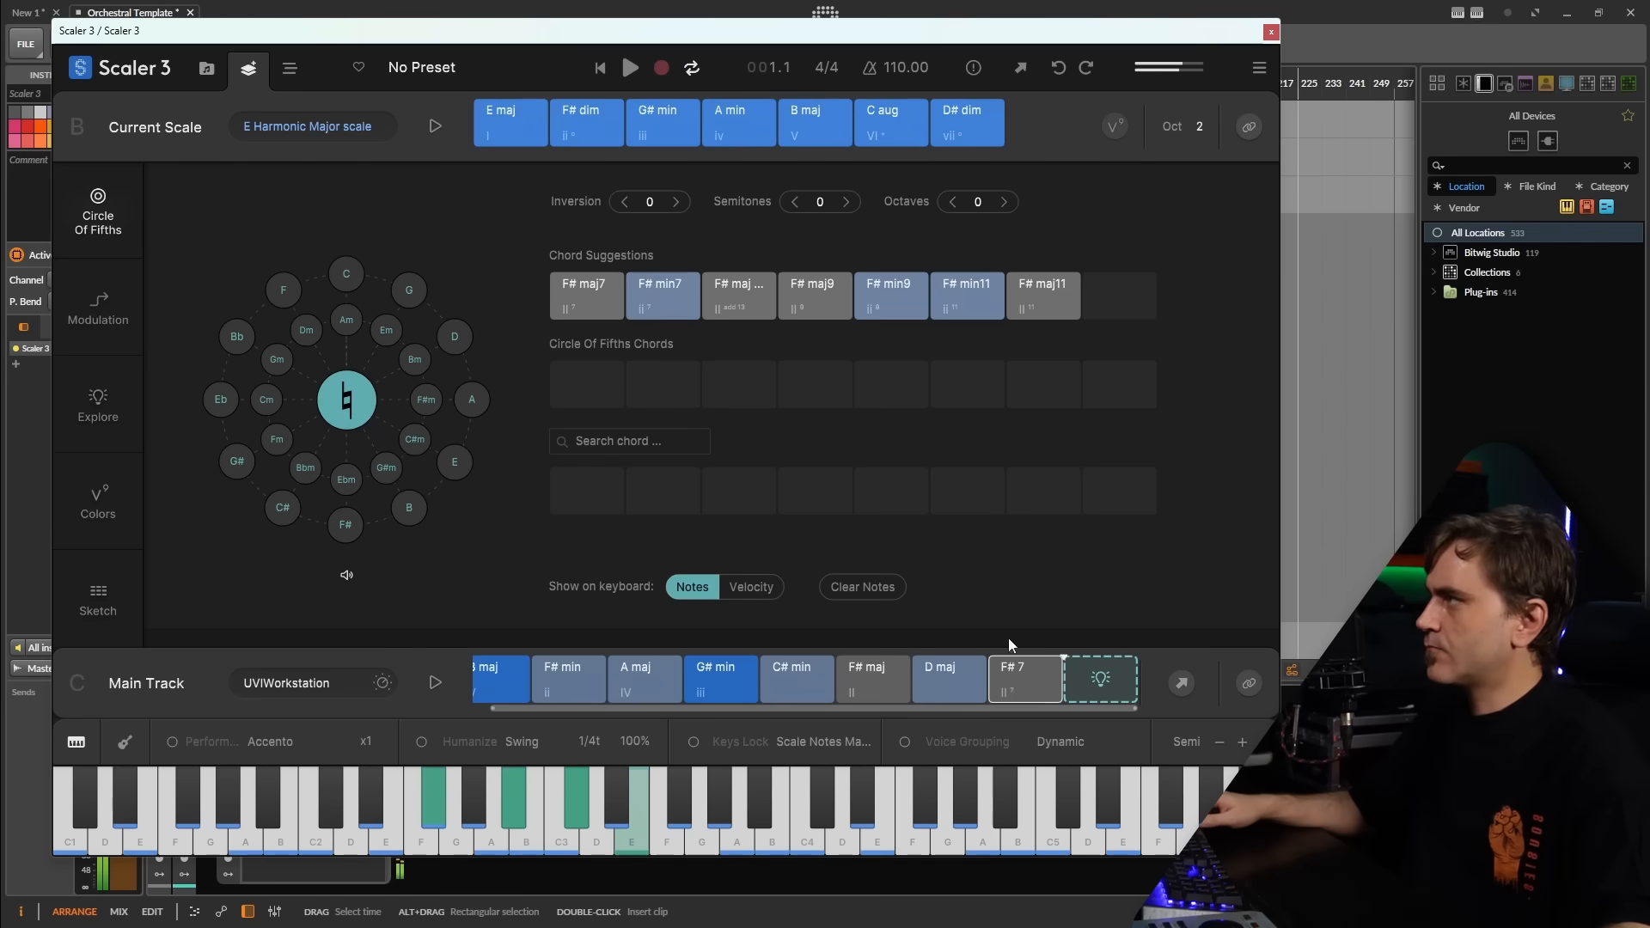
- Audition the current scale's B maj chord and the C maj / E and C# min chords of sketch Progression 1
left_click(813, 125)
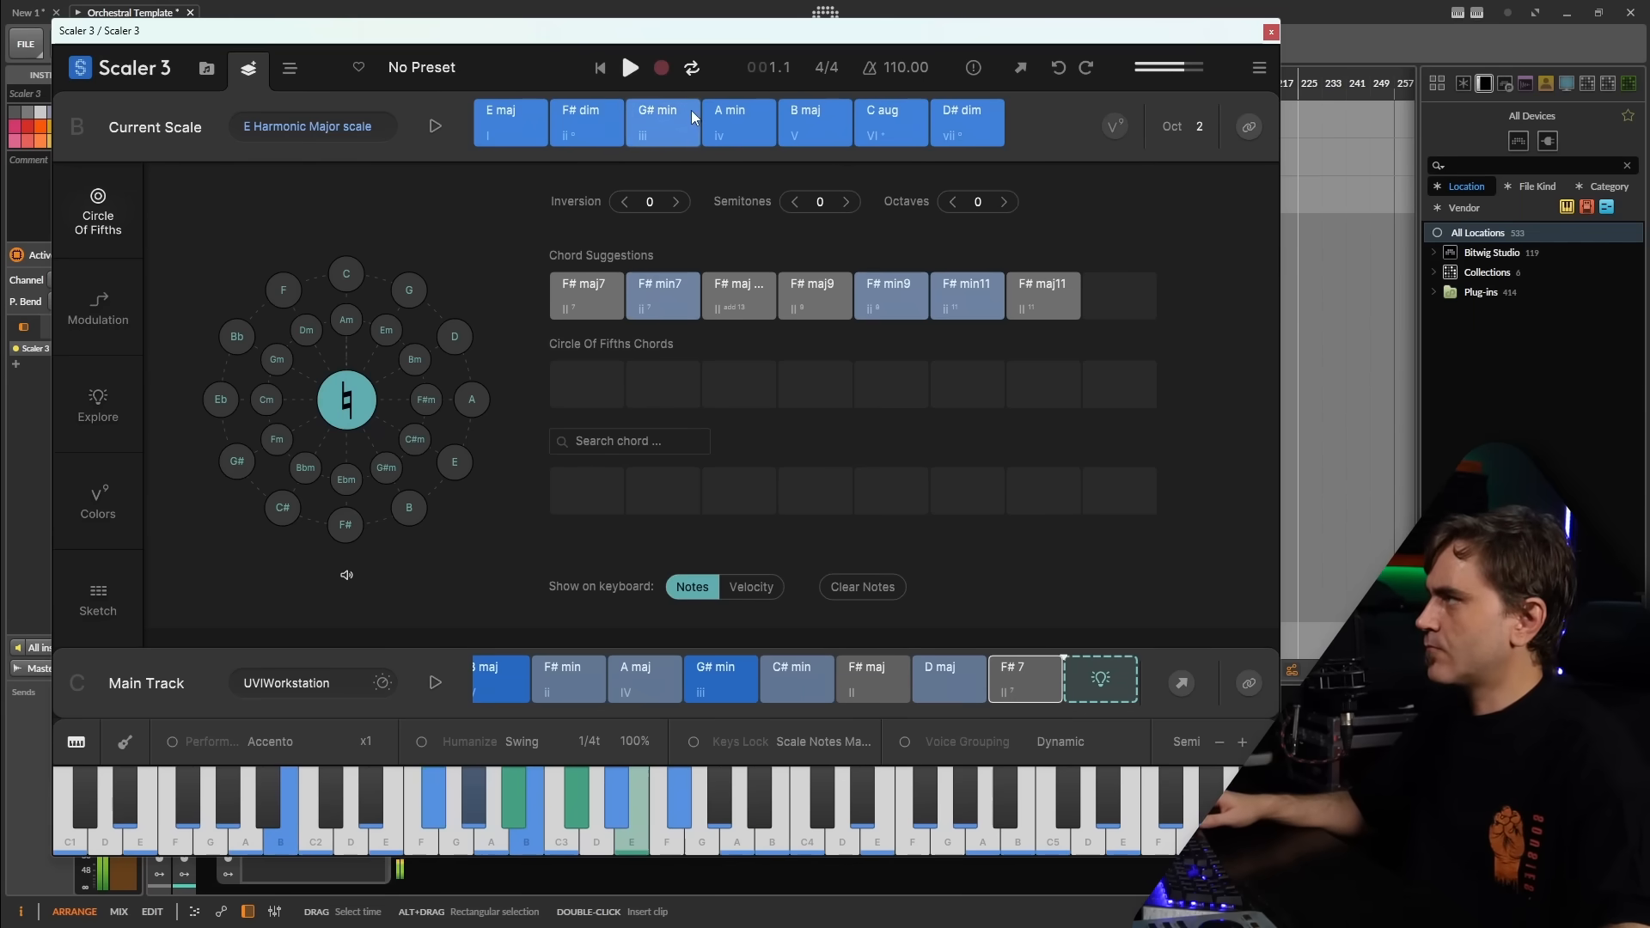
left_click(289, 69)
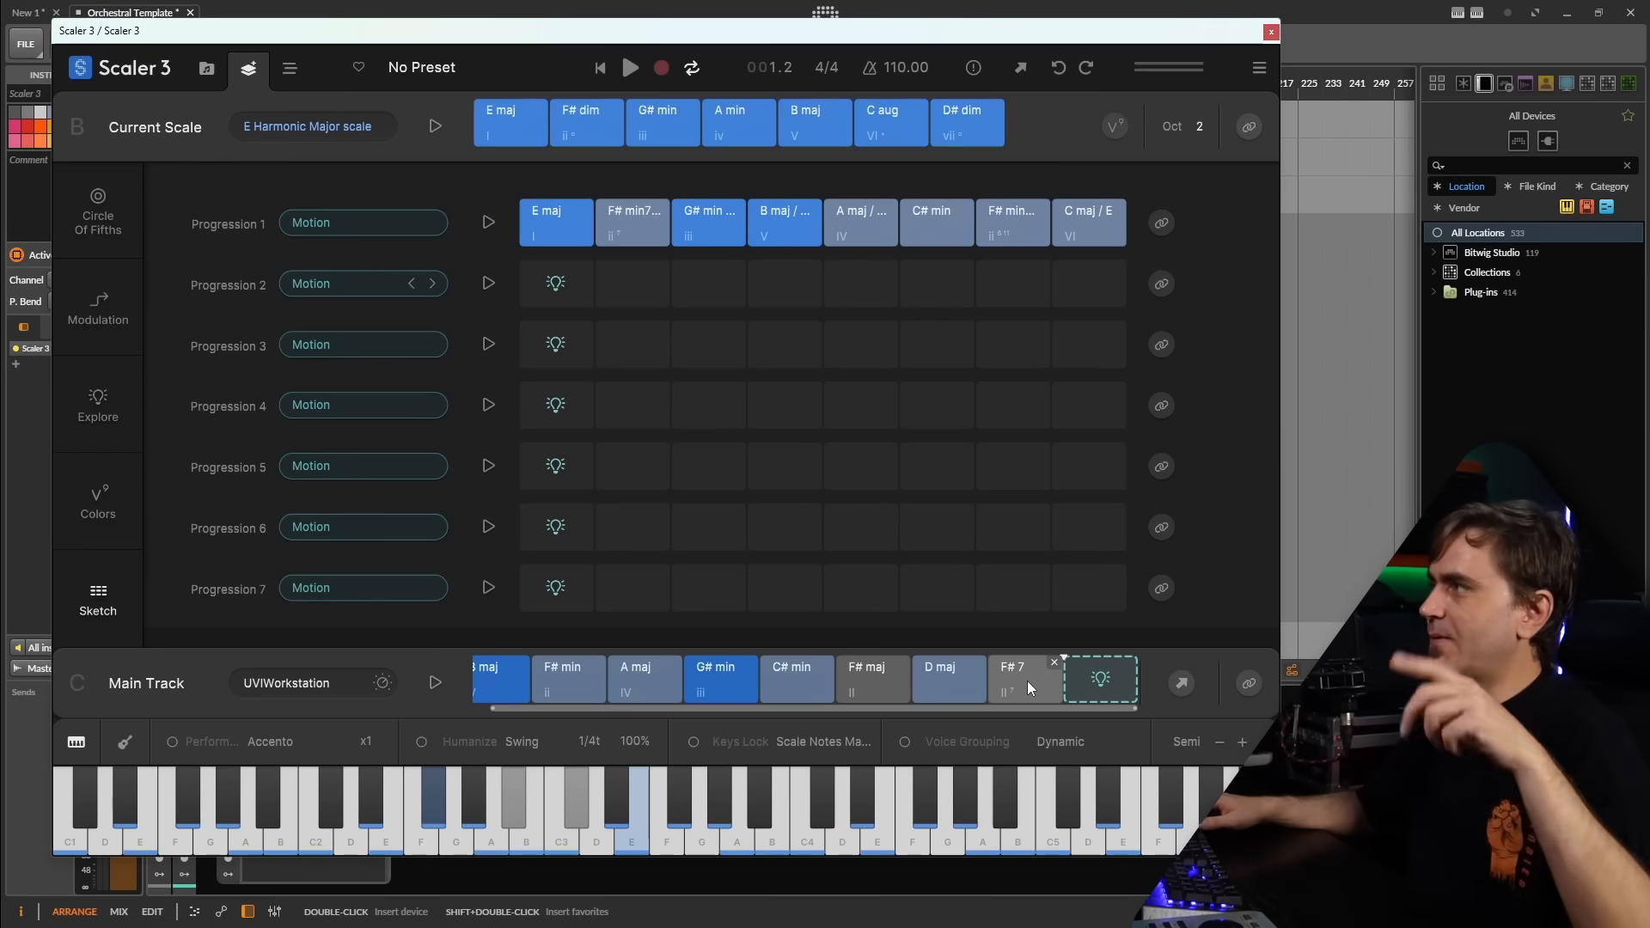
left_click(1071, 240)
left_click(937, 240)
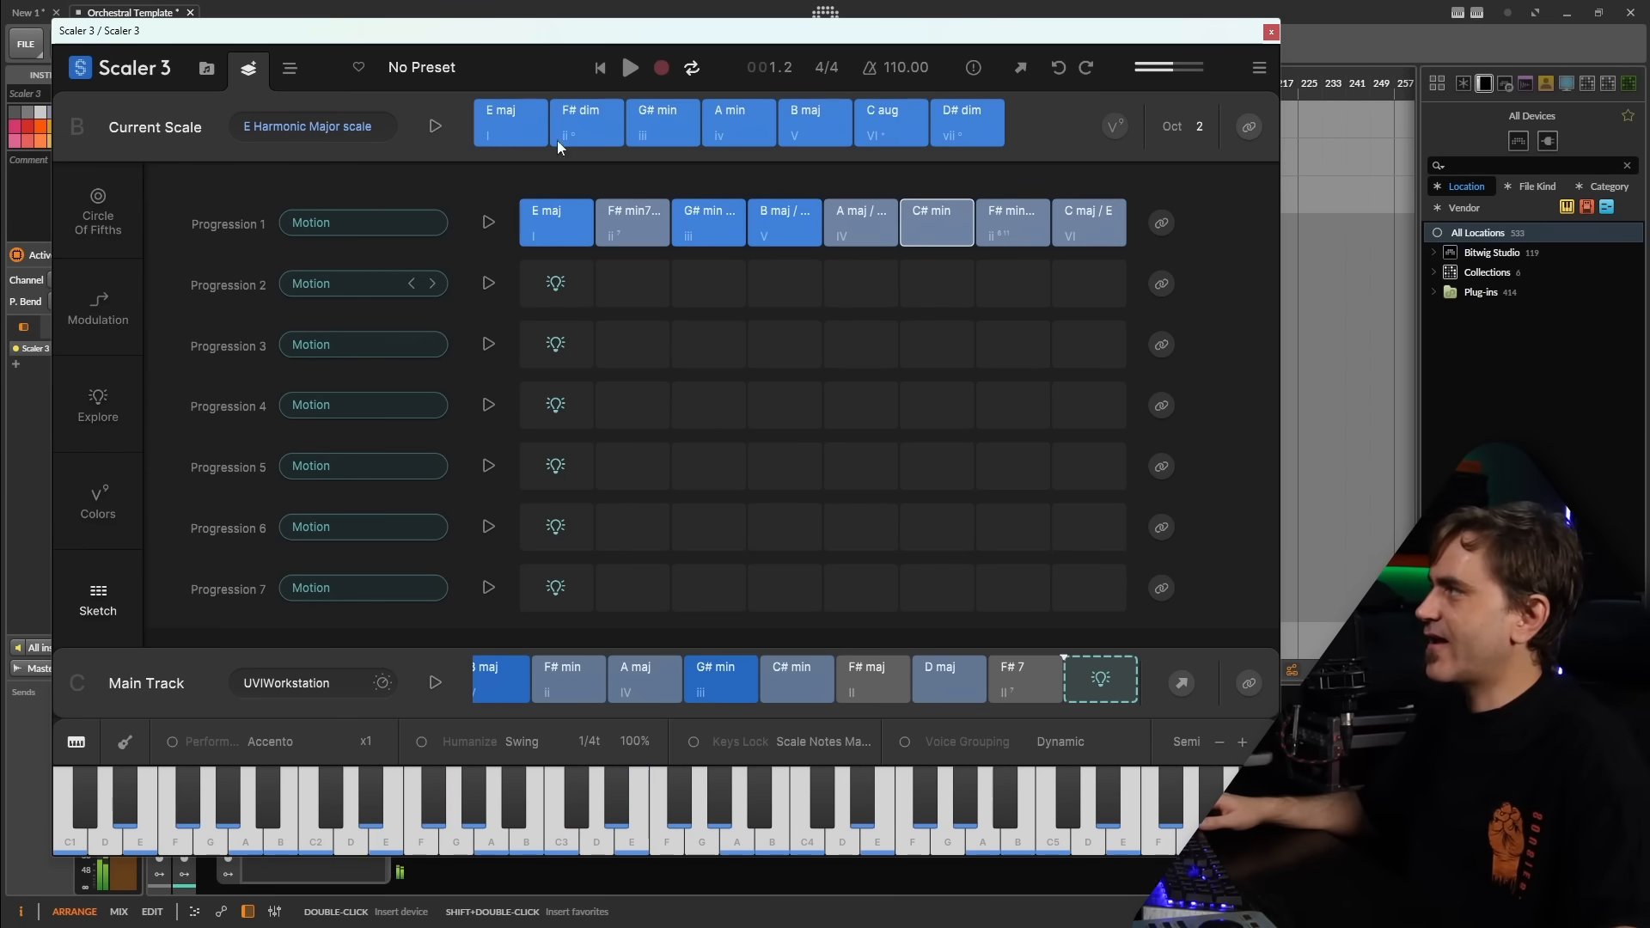
- Assign the Animando motion from the Espressivo group to sketch Progression 1
left_click(323, 283)
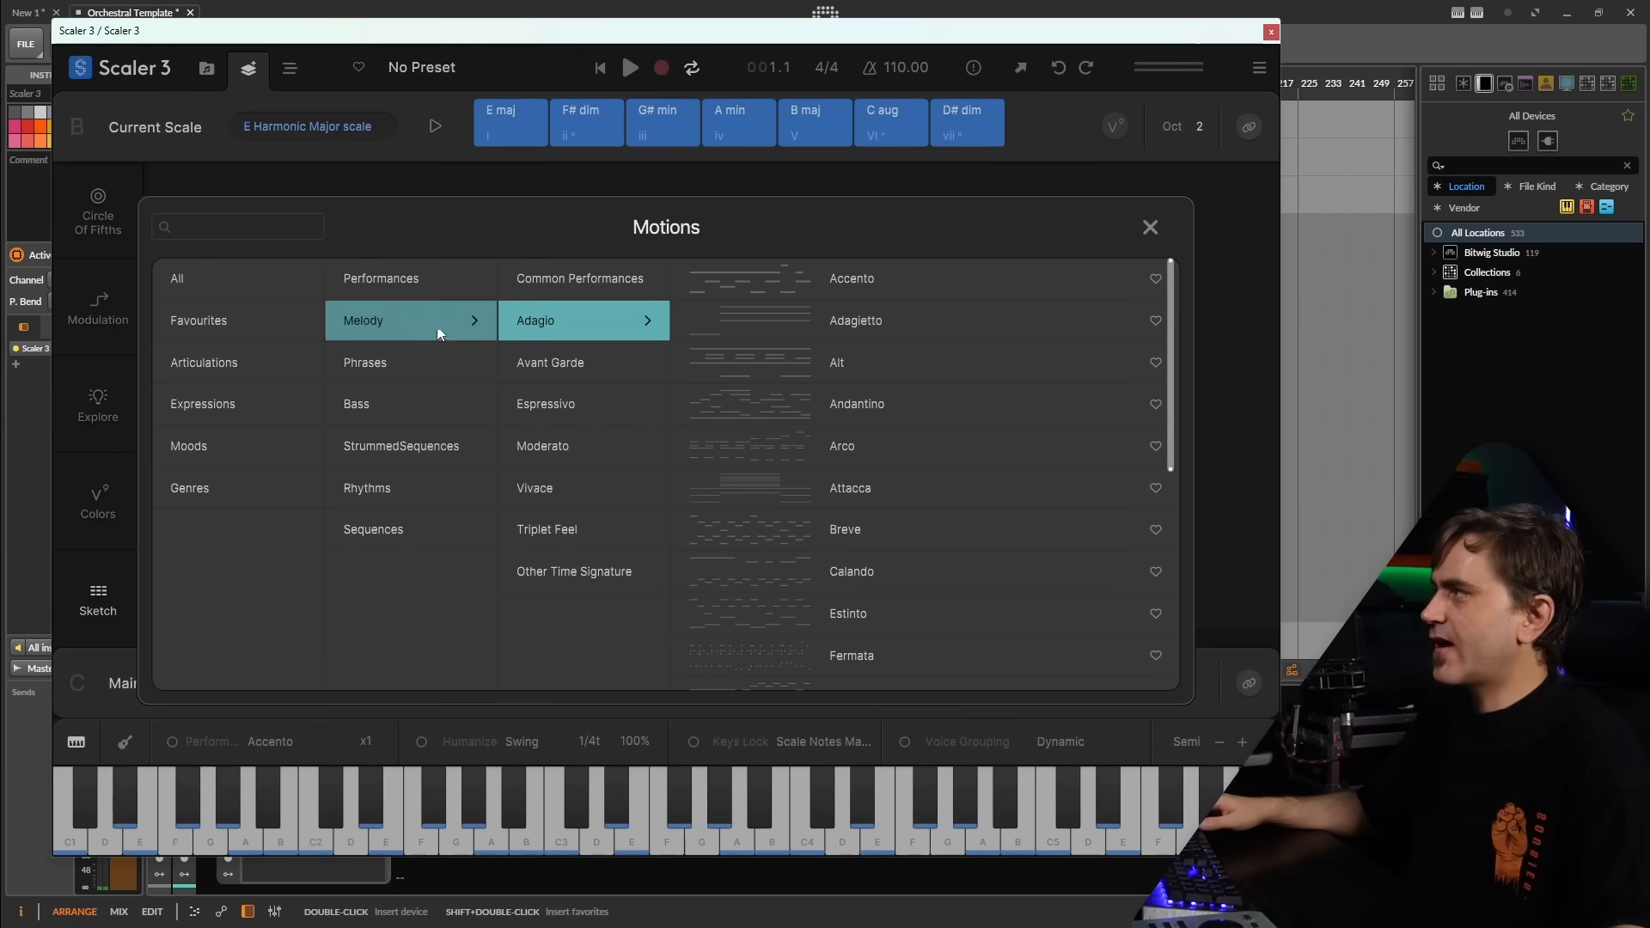
left_click(555, 406)
left_click(839, 413)
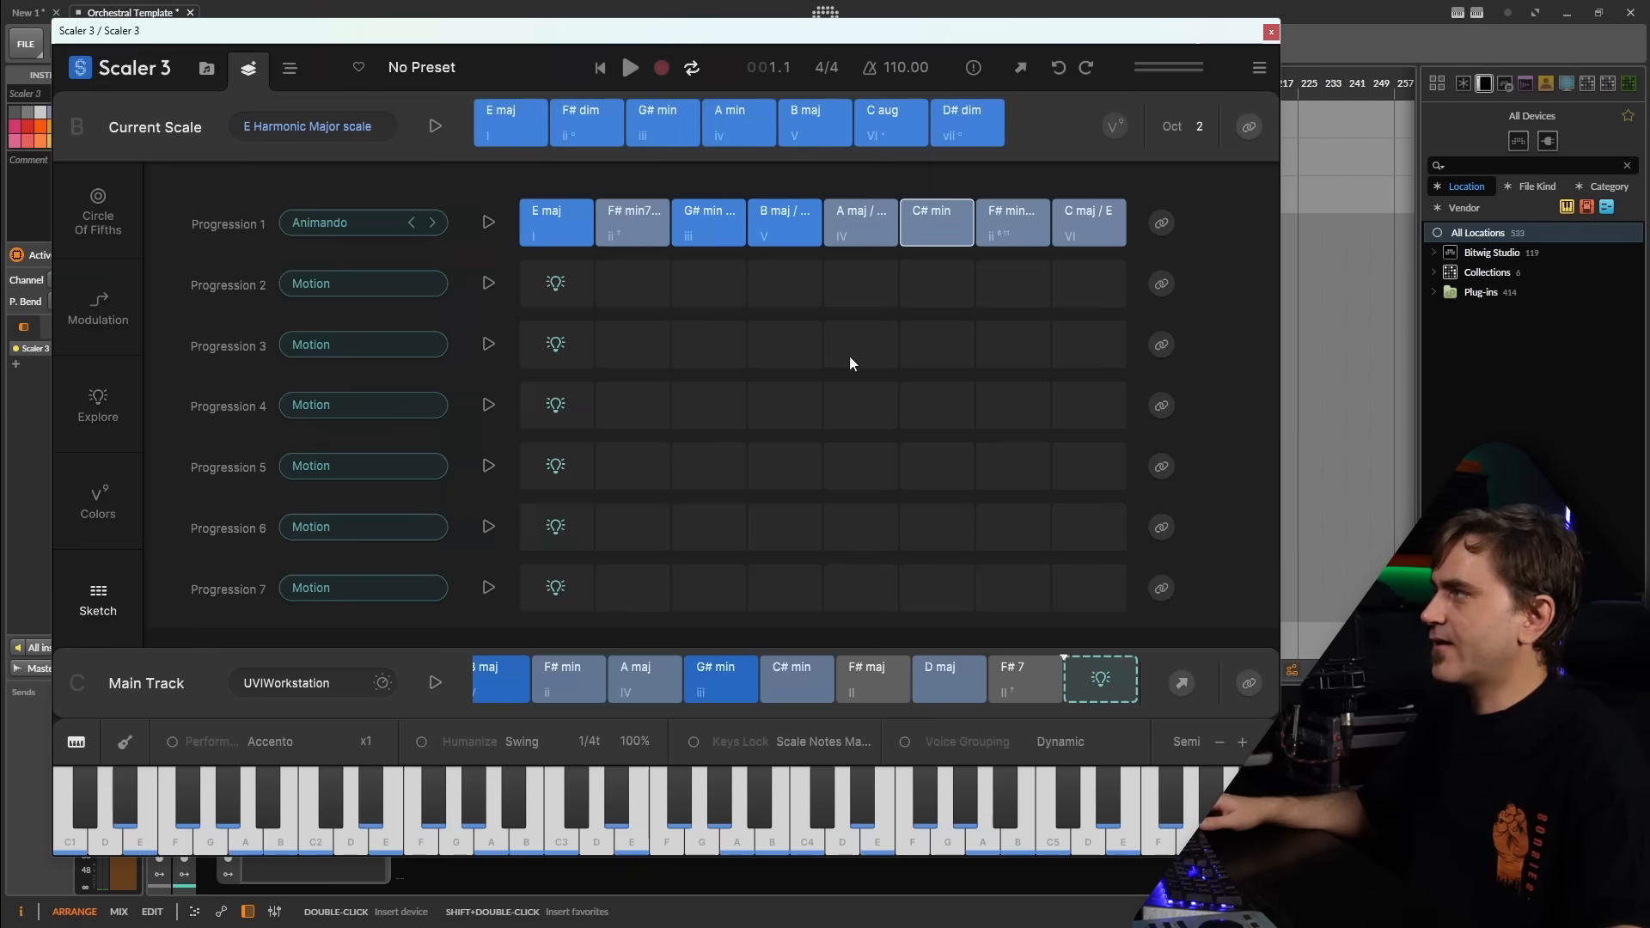
- Return to the arrangement, select the Performances track with the Andantino motion and show the mixer
left_click(290, 68)
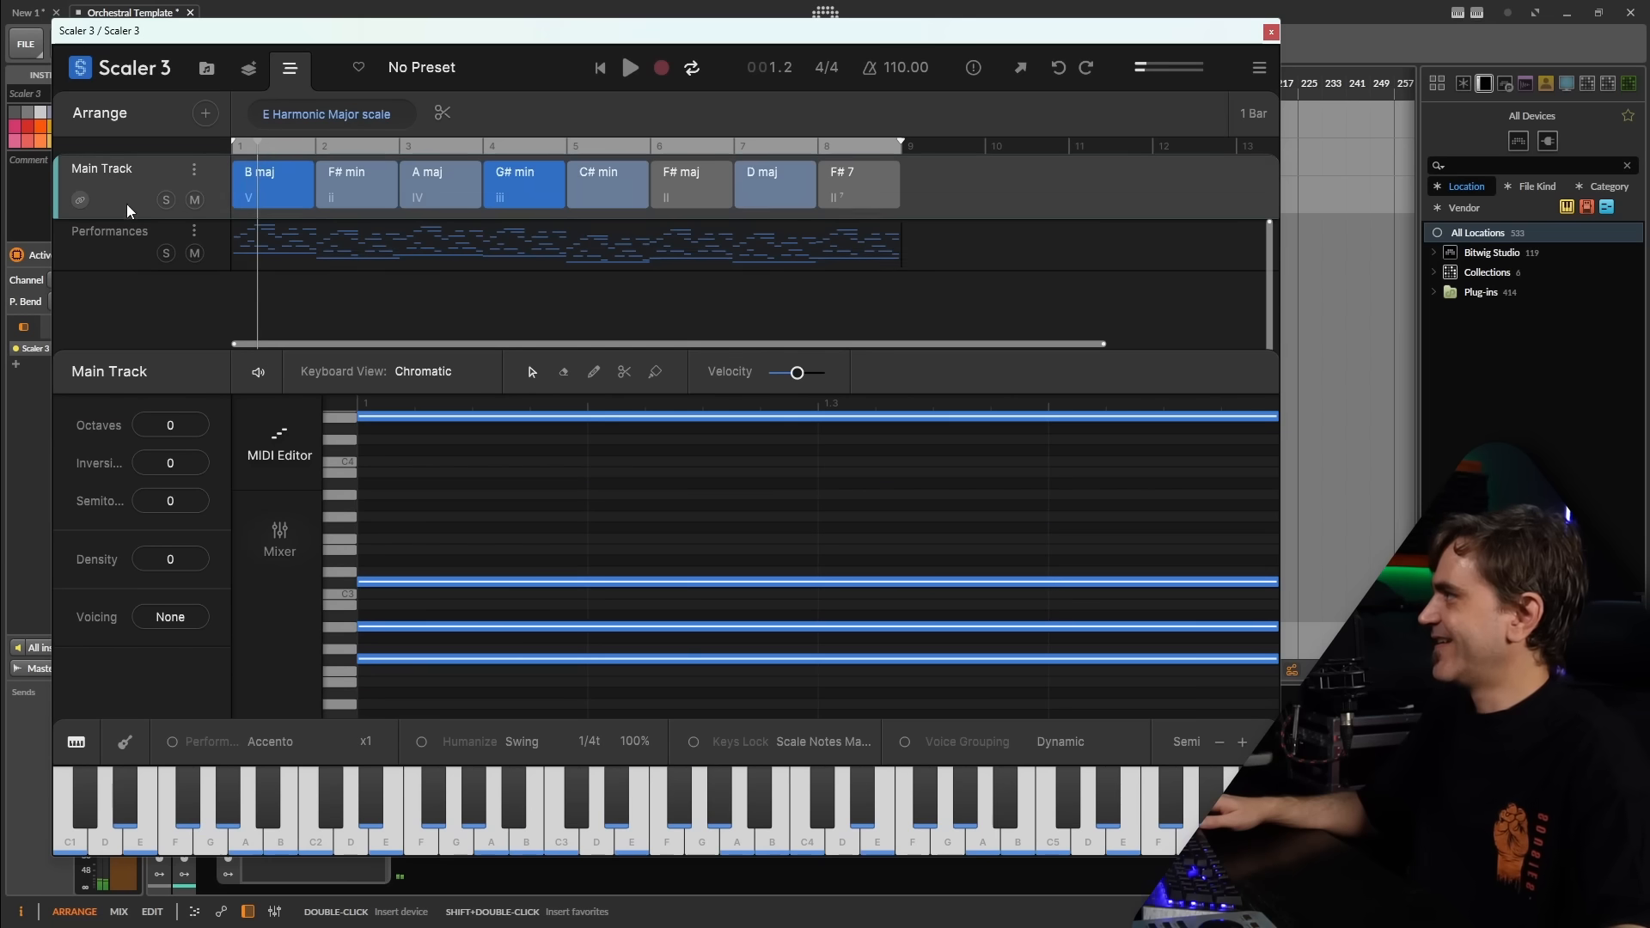
left_click(105, 237)
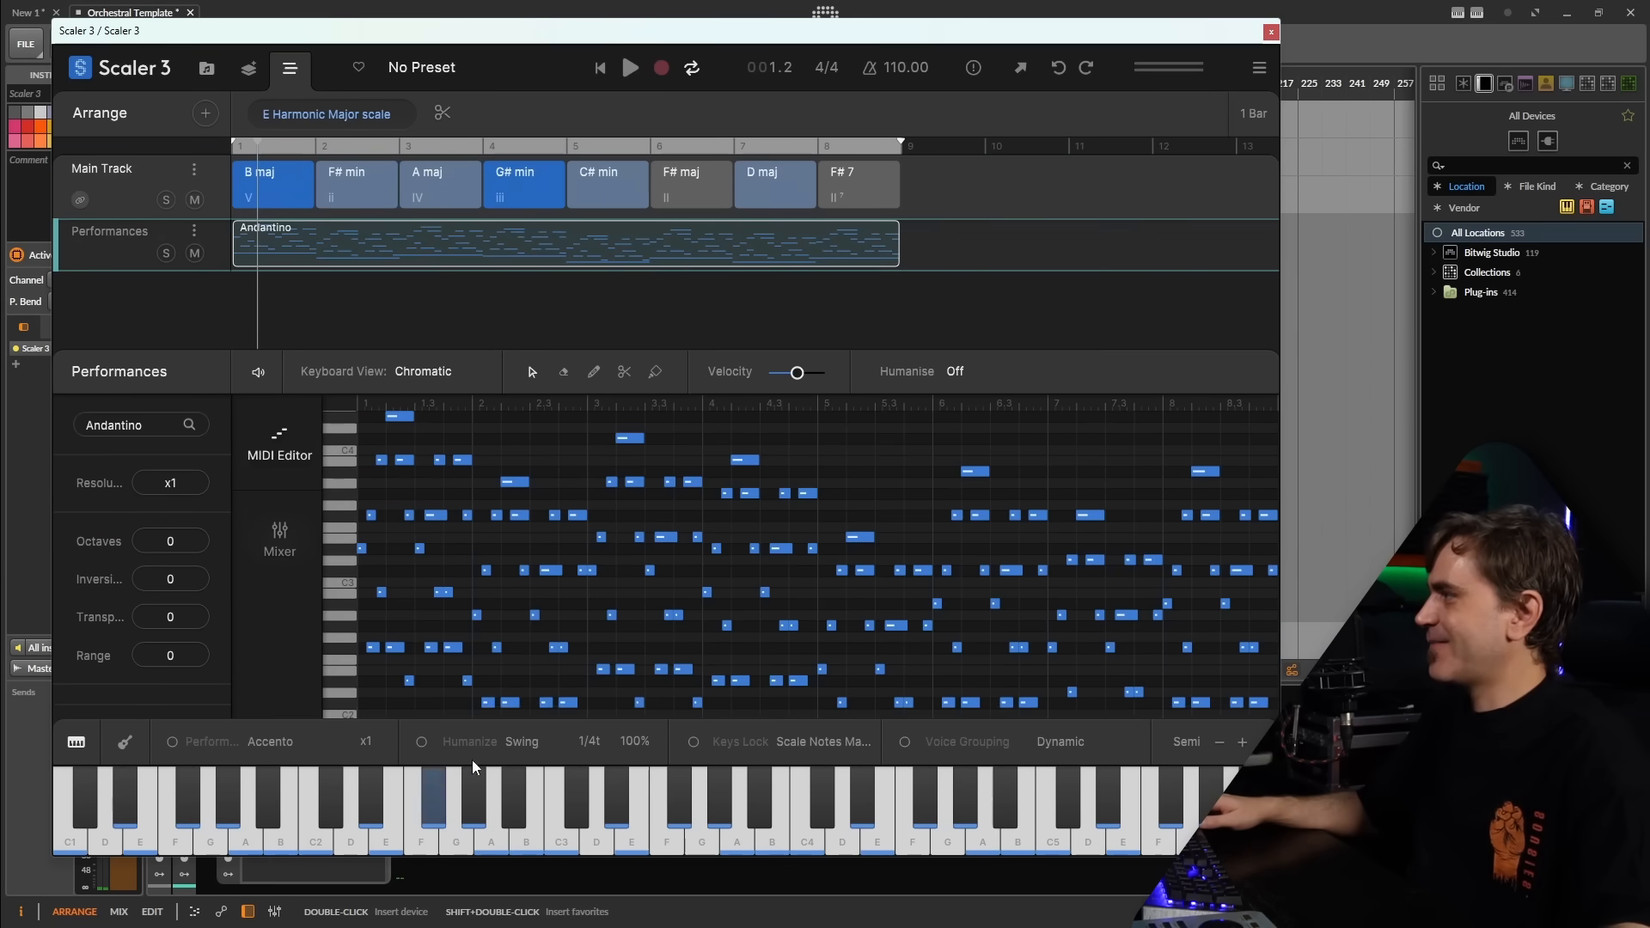
left_click(281, 537)
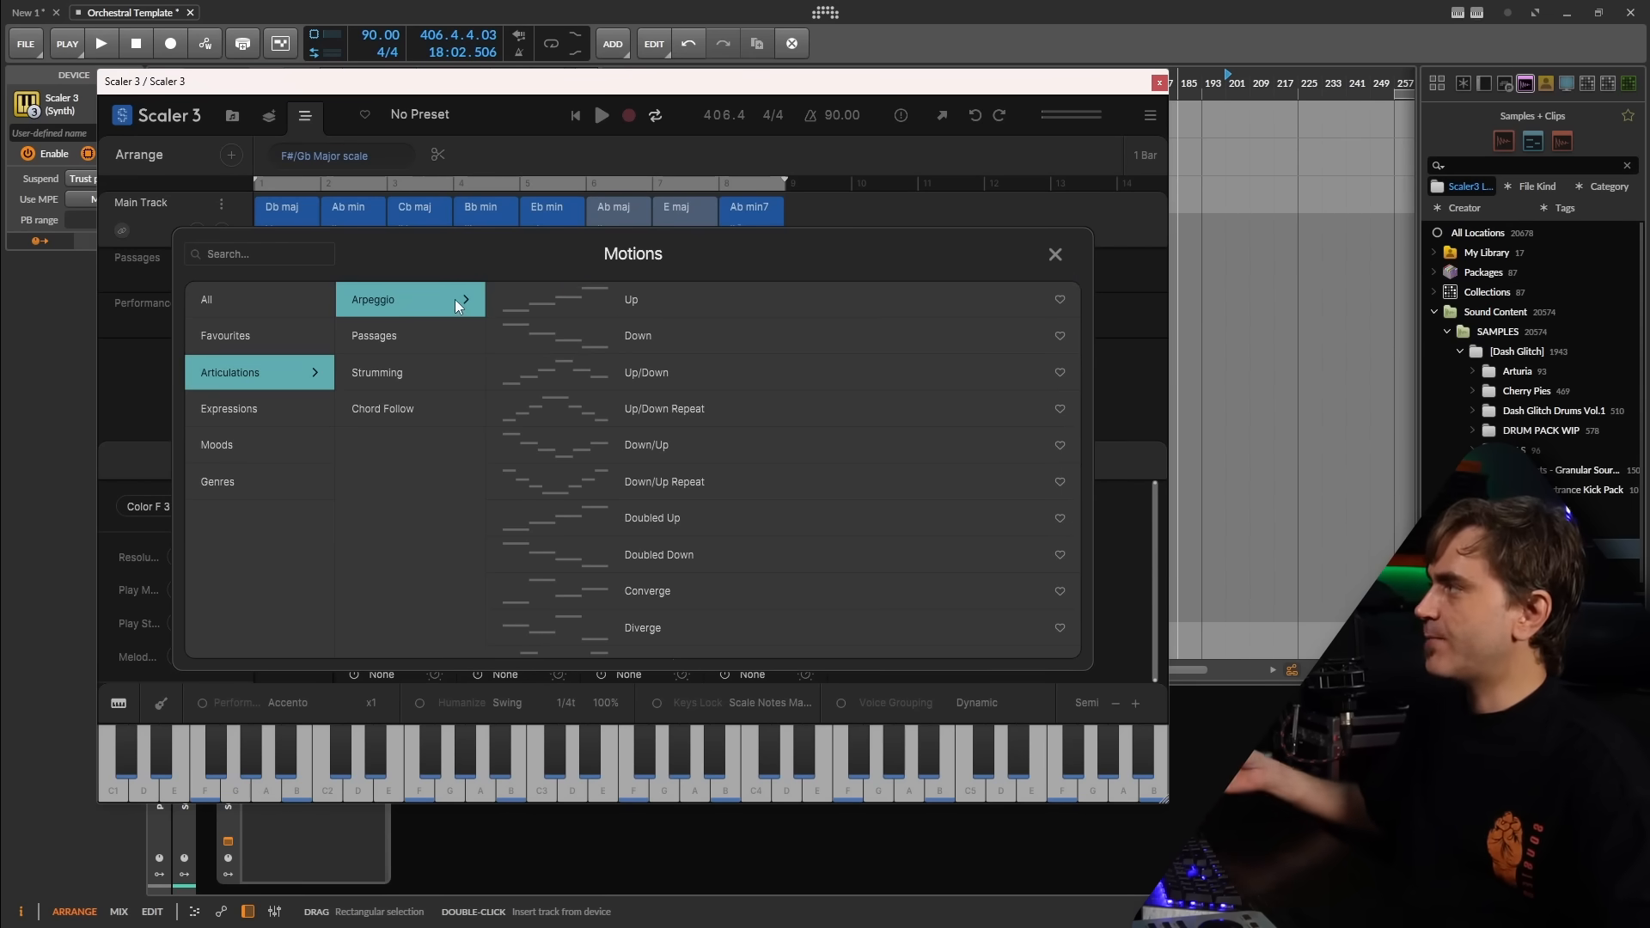
- Look through the Arpeggio, Passages and Strumming articulations and add a Chord Follow track
left_click(581, 334)
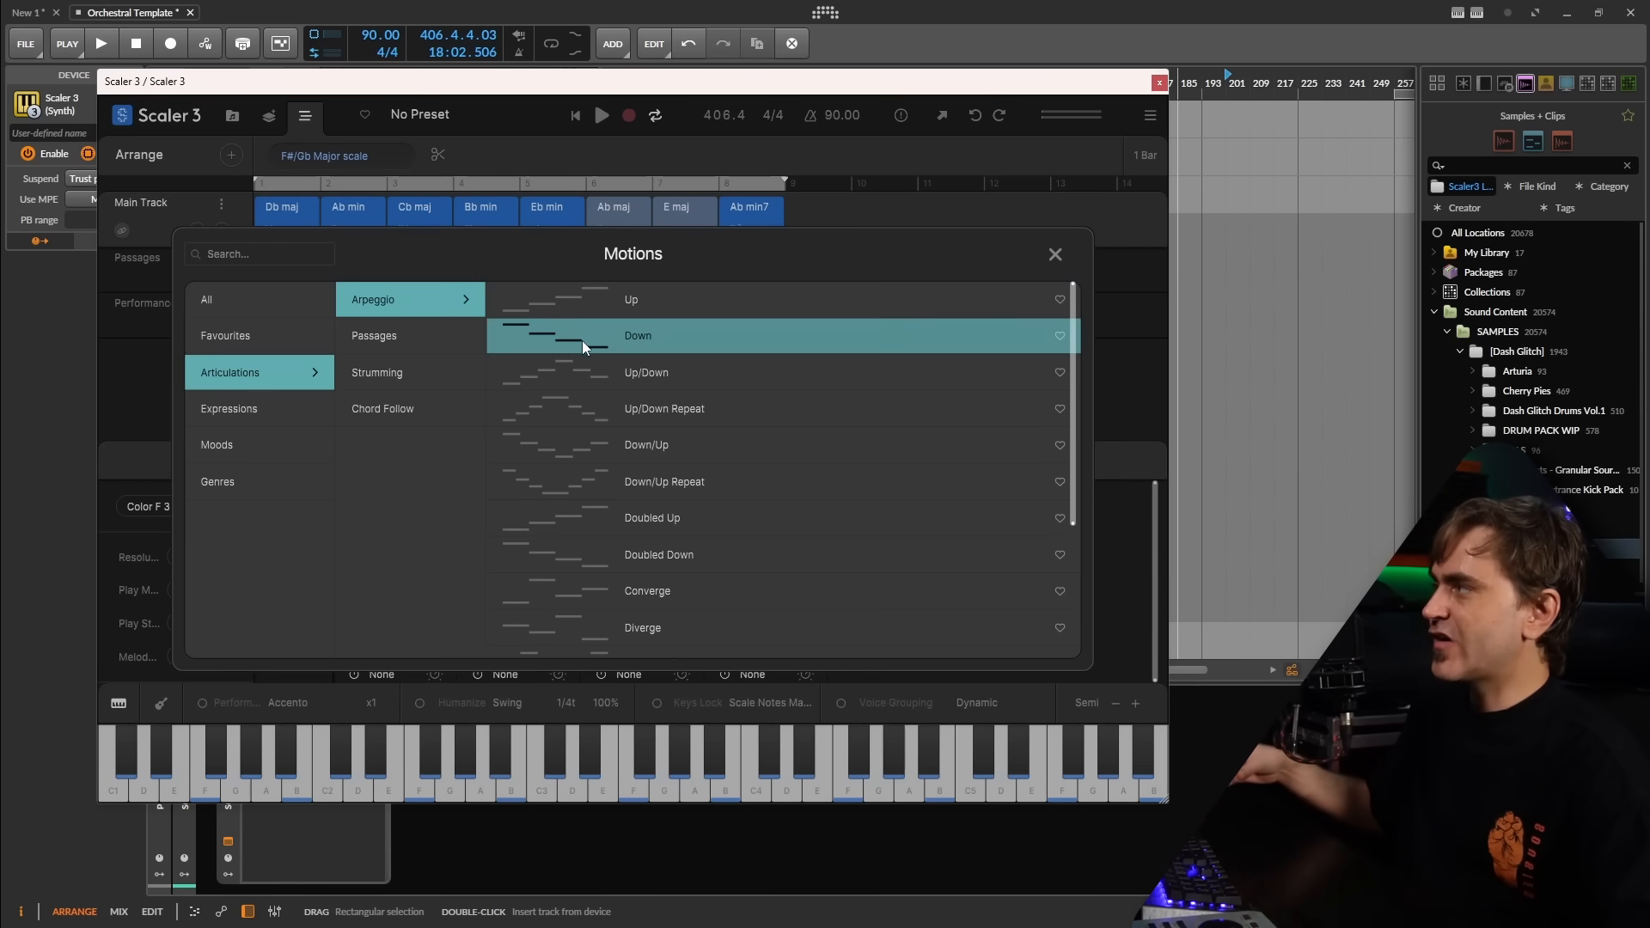
scroll(581, 340, "down", 3)
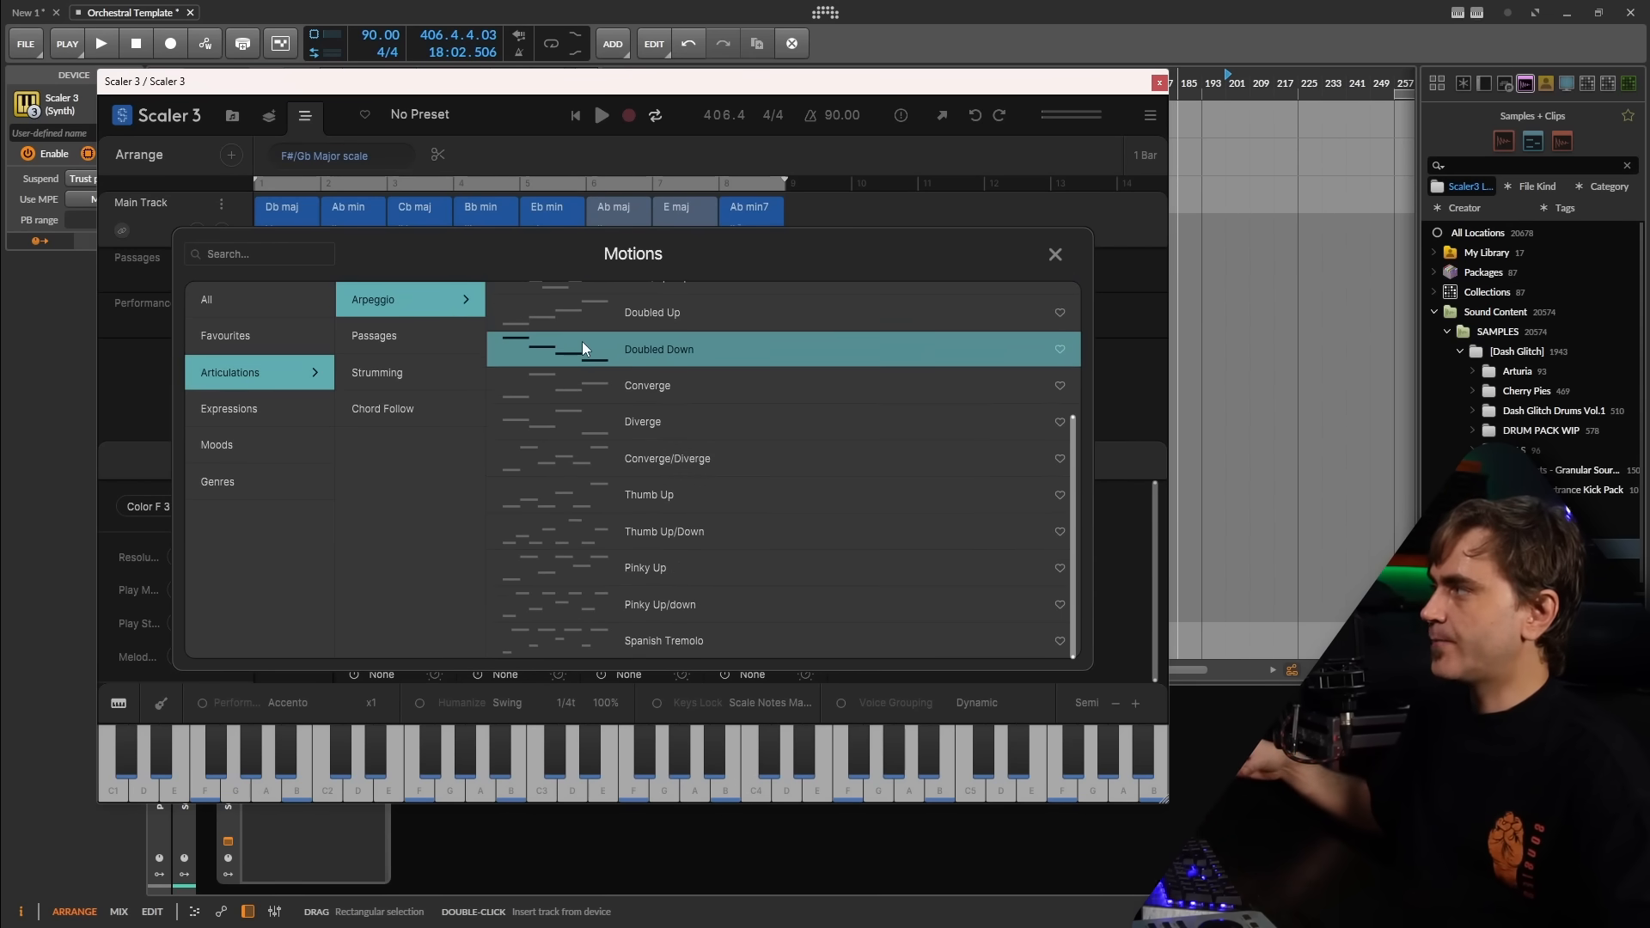
left_click(425, 337)
left_click(415, 373)
left_click(397, 406)
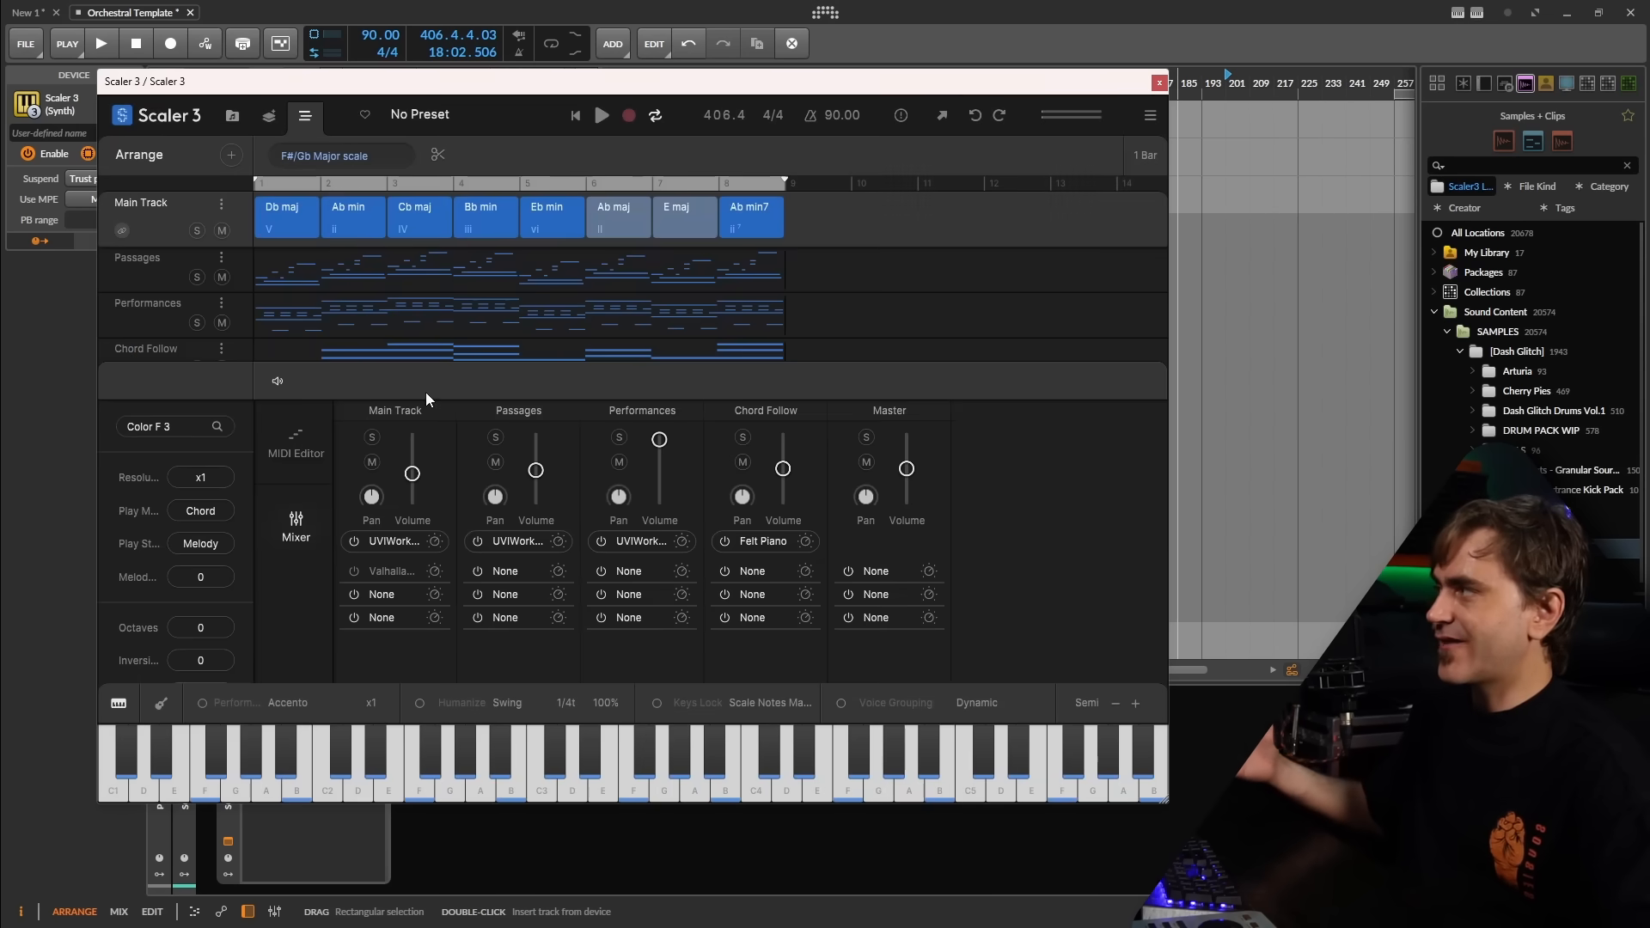
- Browse the Expressions motions and add a Performances track using Adagietto from the Adagio group
left_click(230, 156)
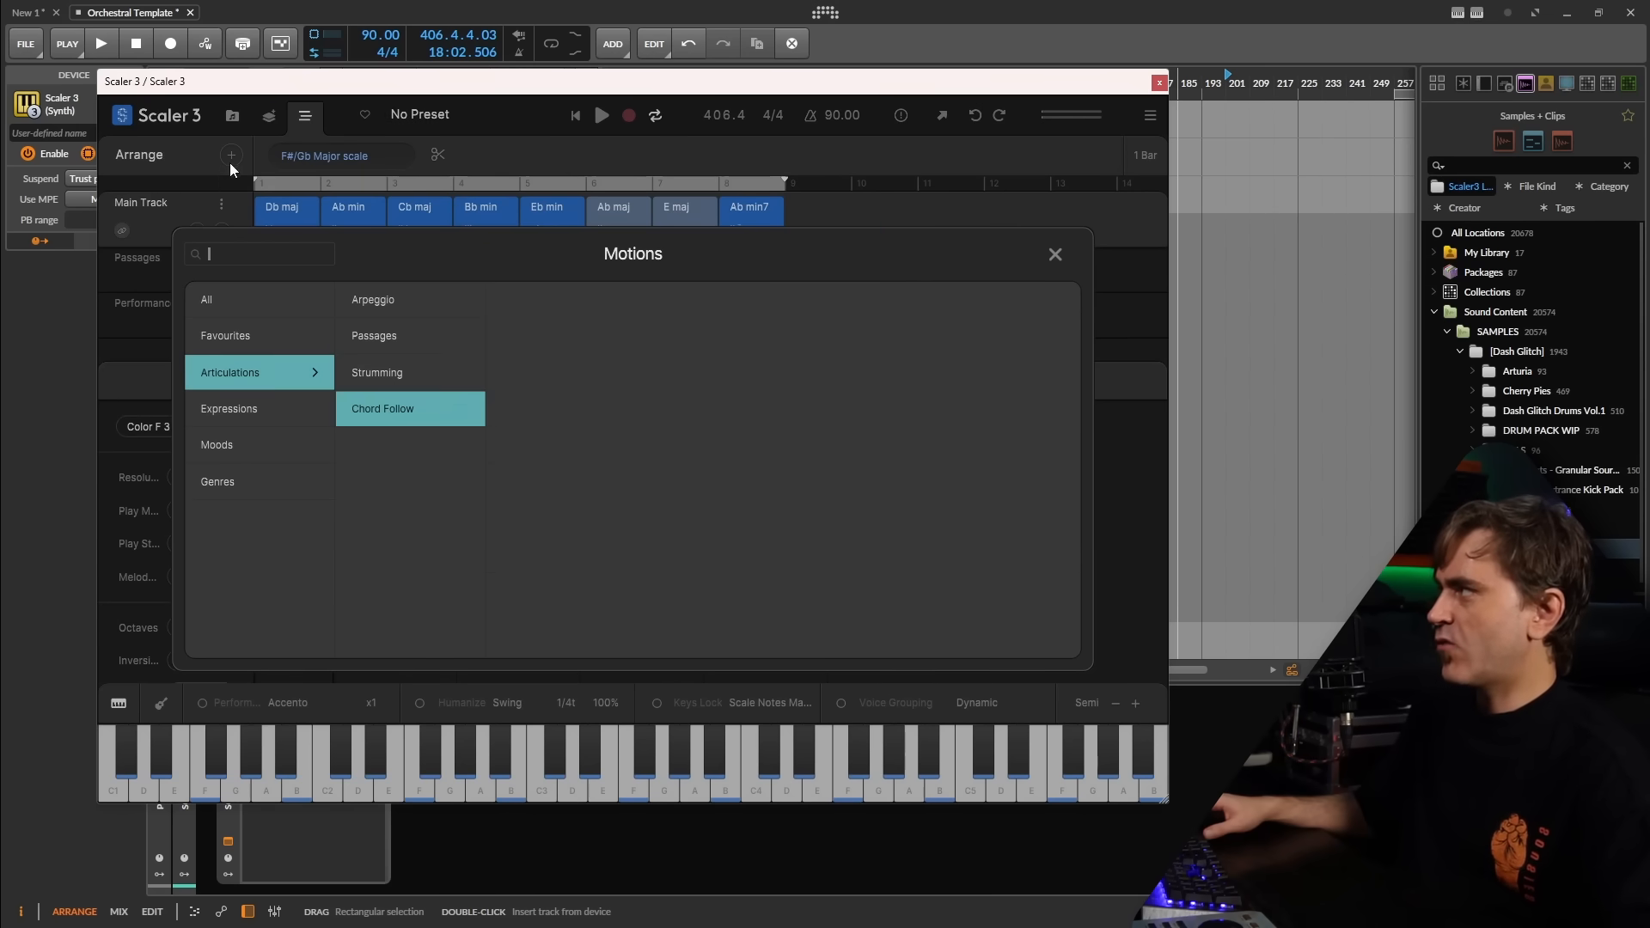
left_click(241, 416)
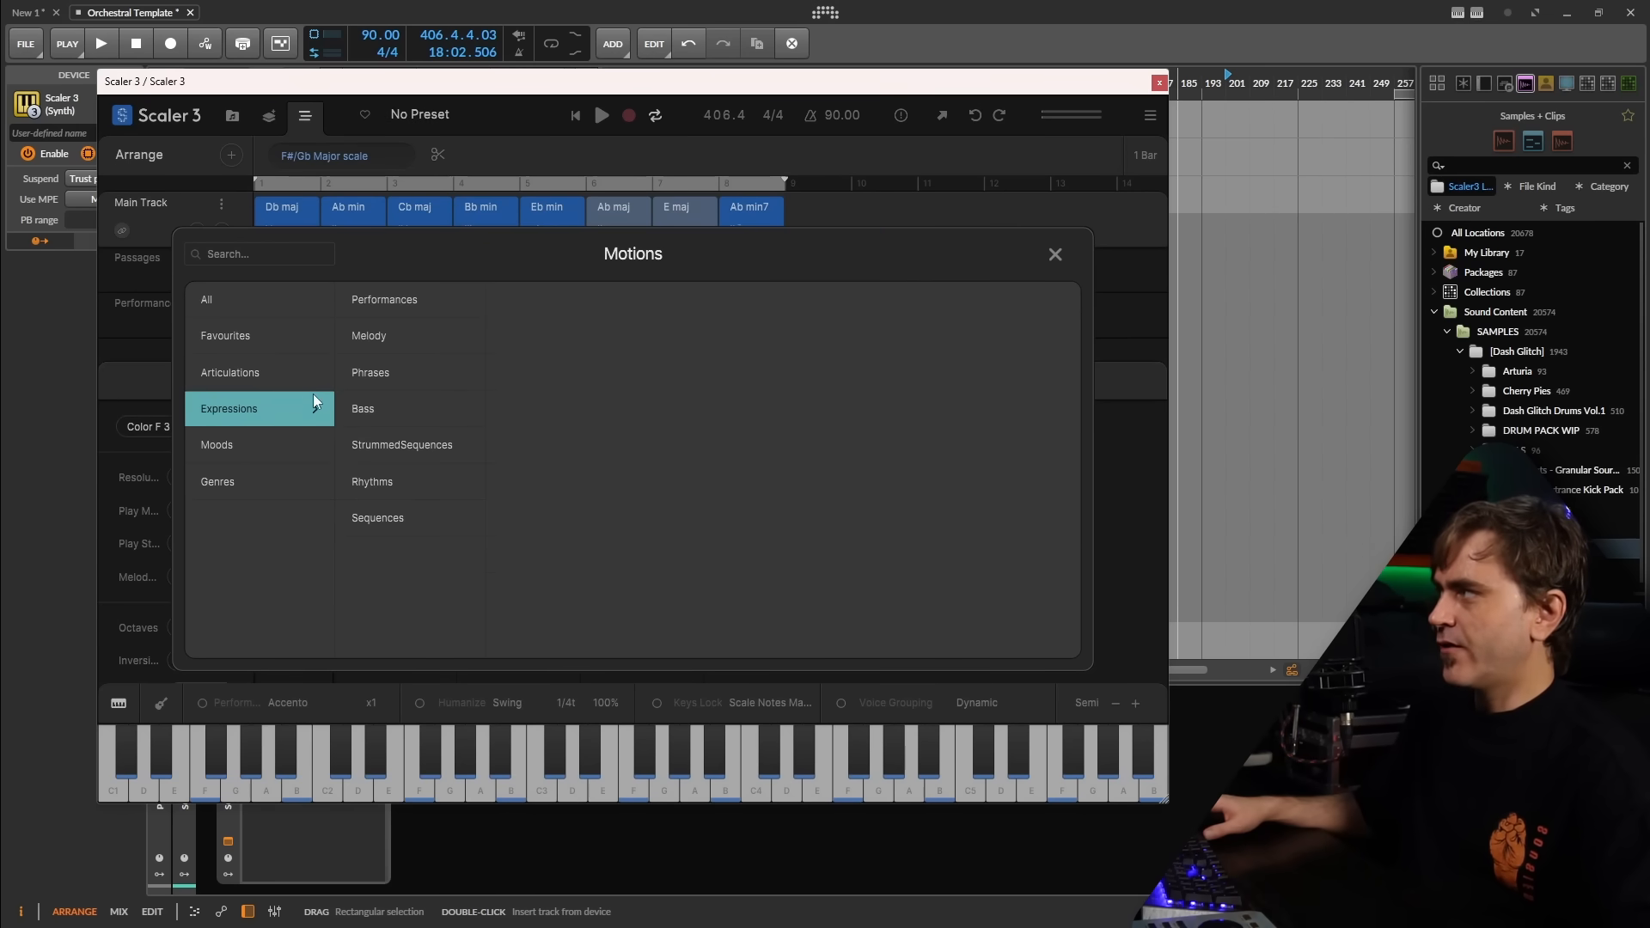
left_click(388, 379)
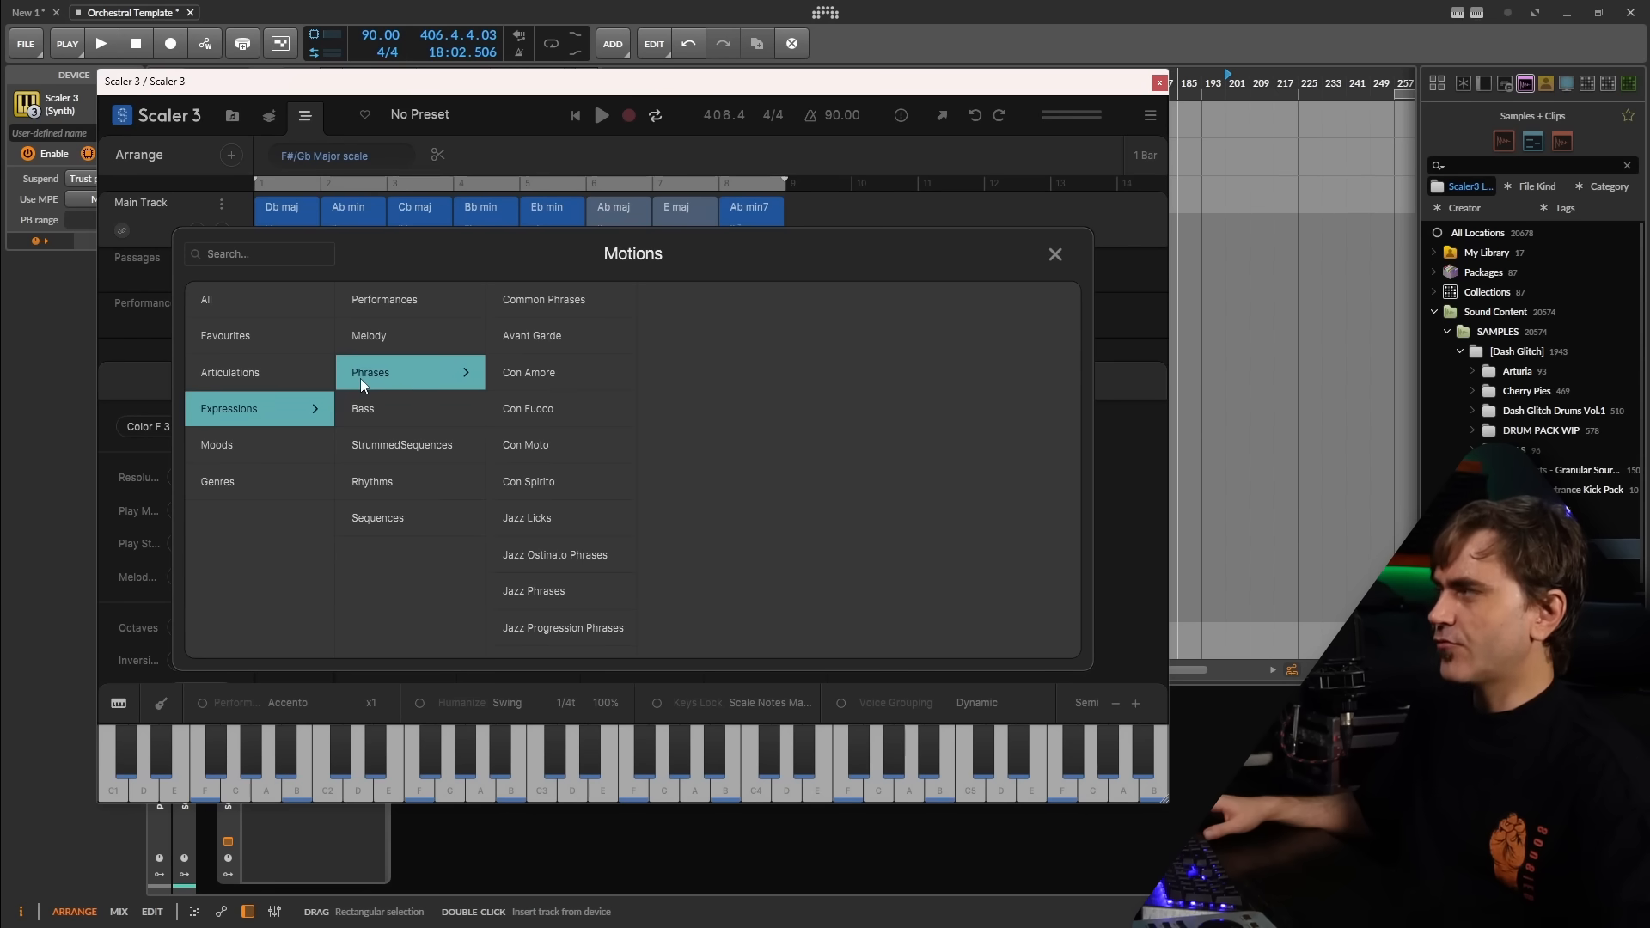
left_click(239, 380)
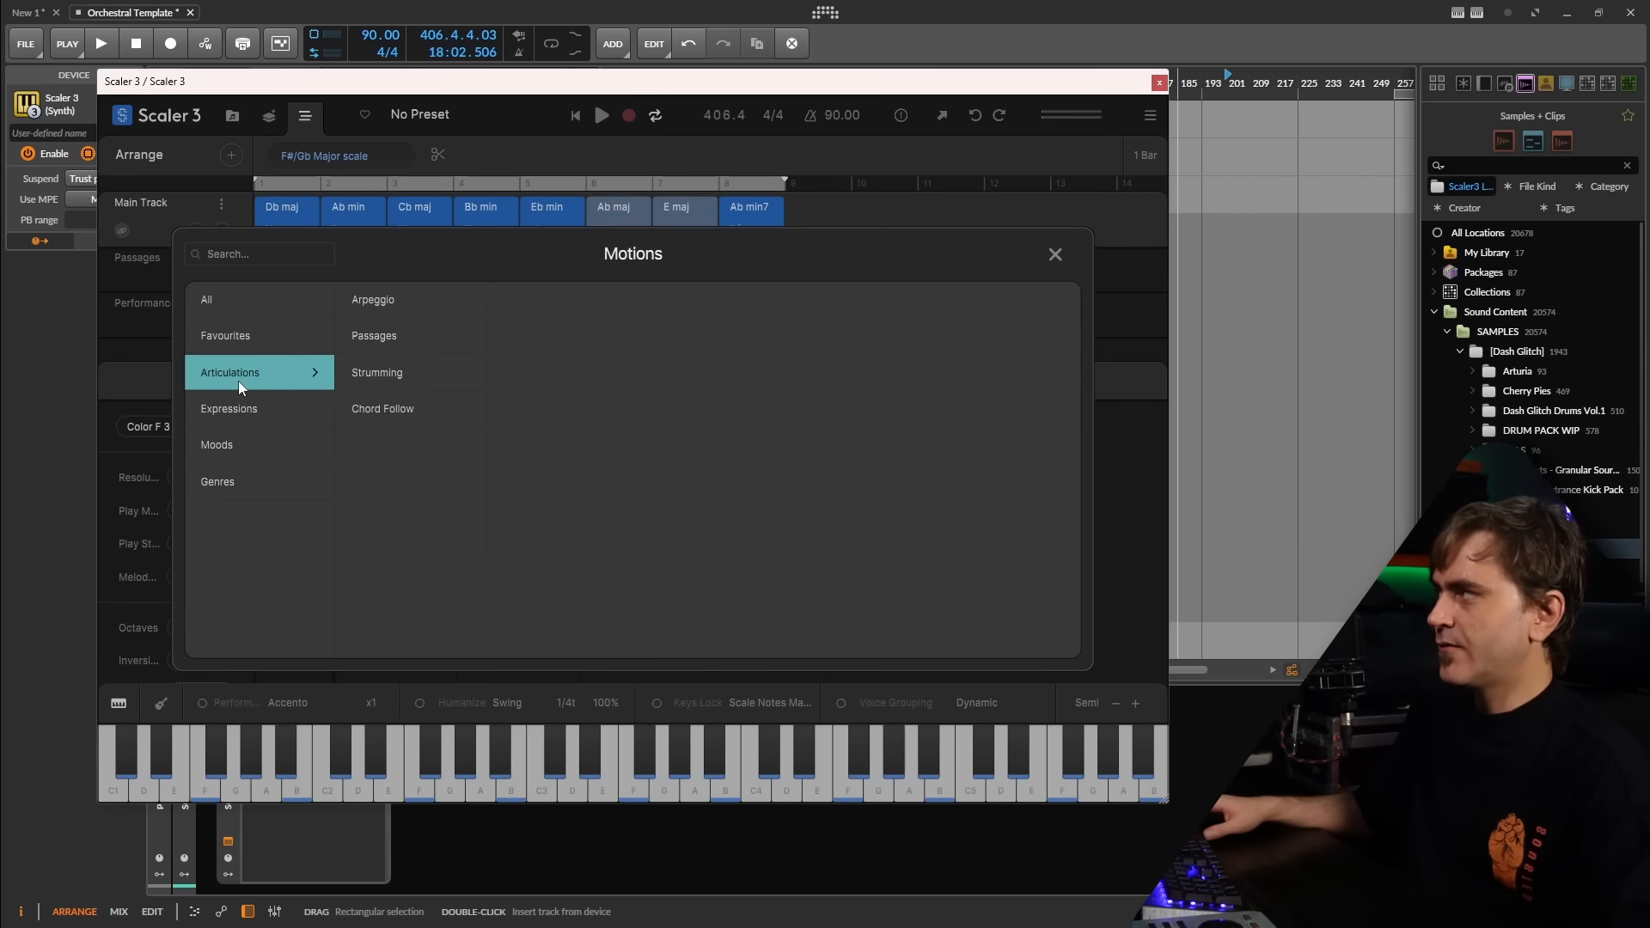
left_click(239, 403)
left_click(383, 369)
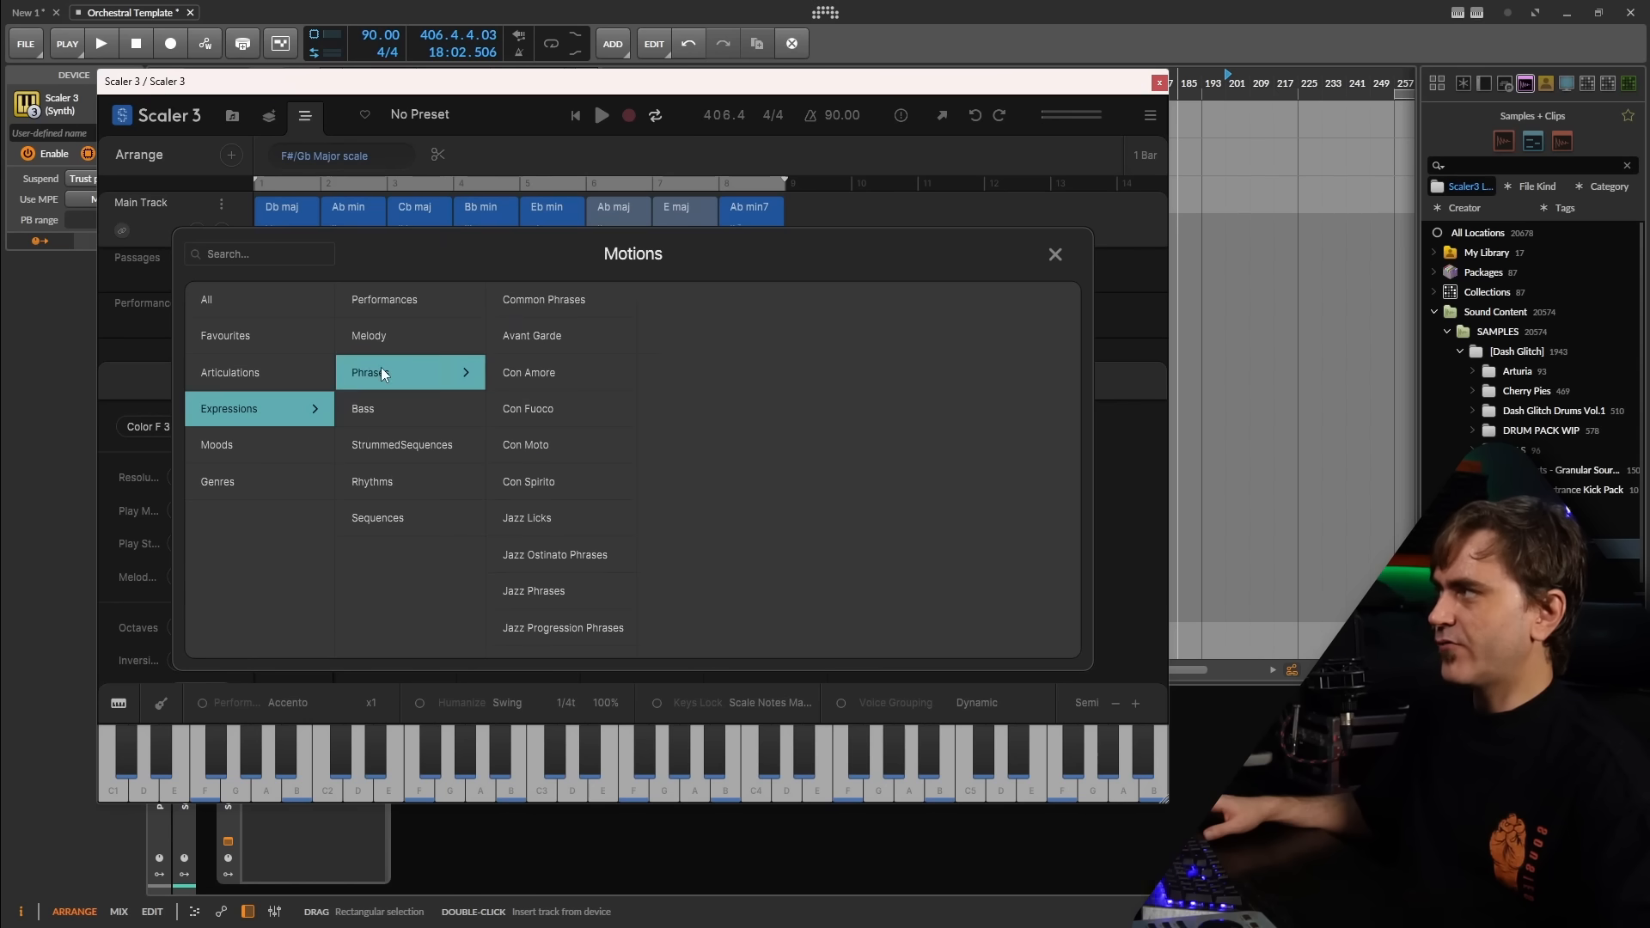
left_click(395, 335)
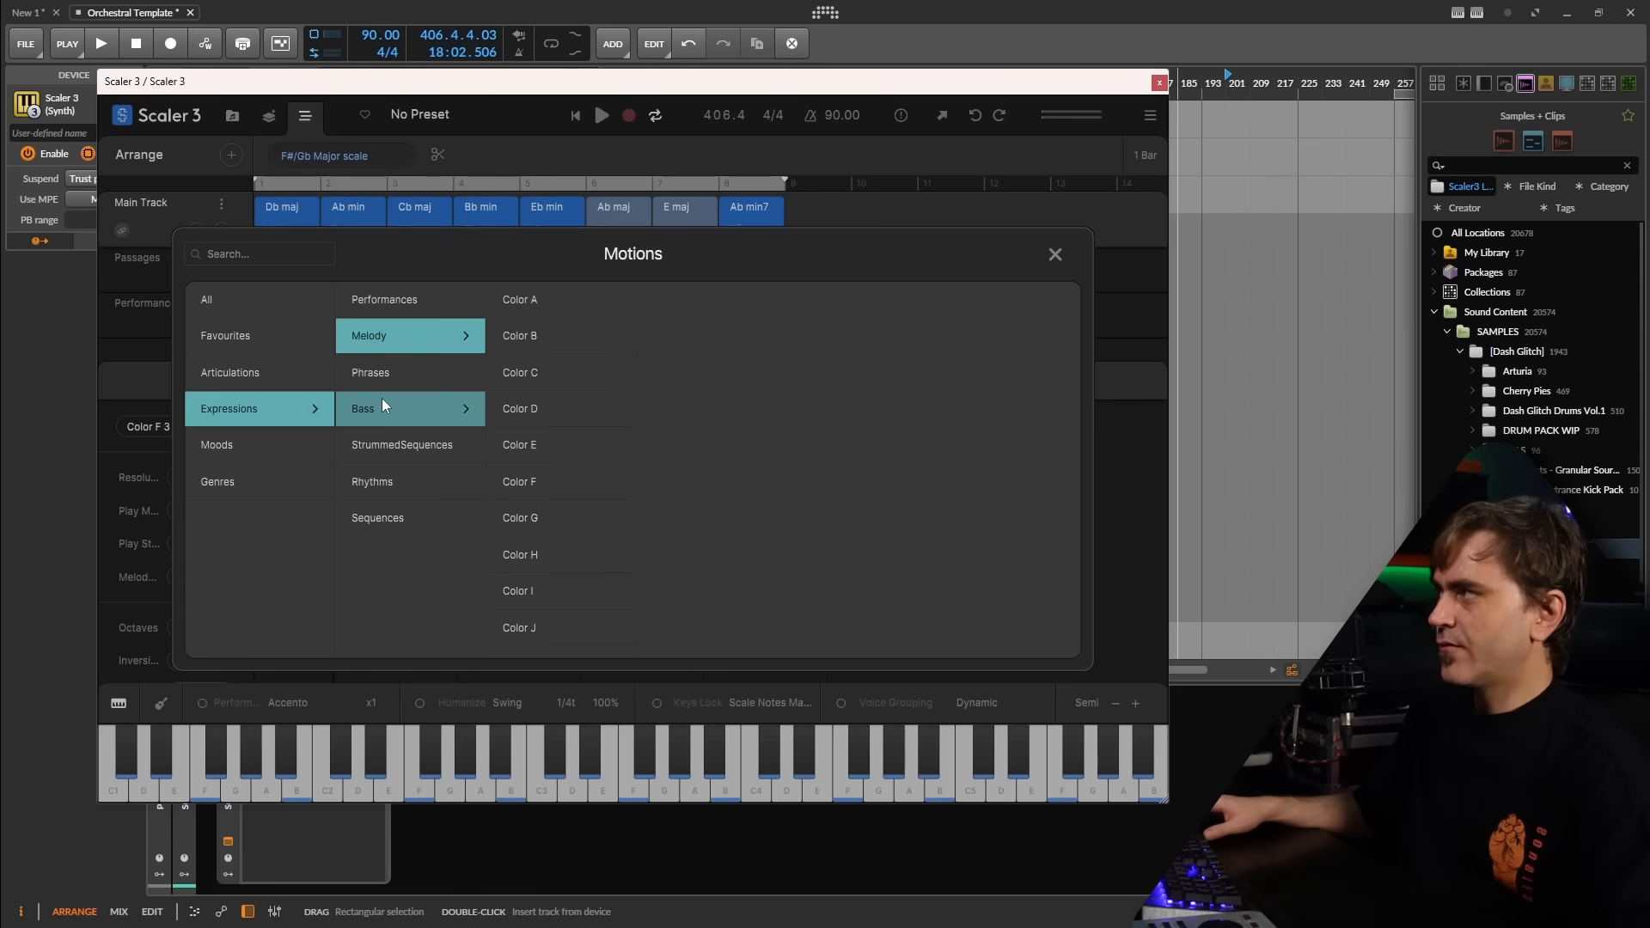
left_click(395, 306)
left_click(533, 328)
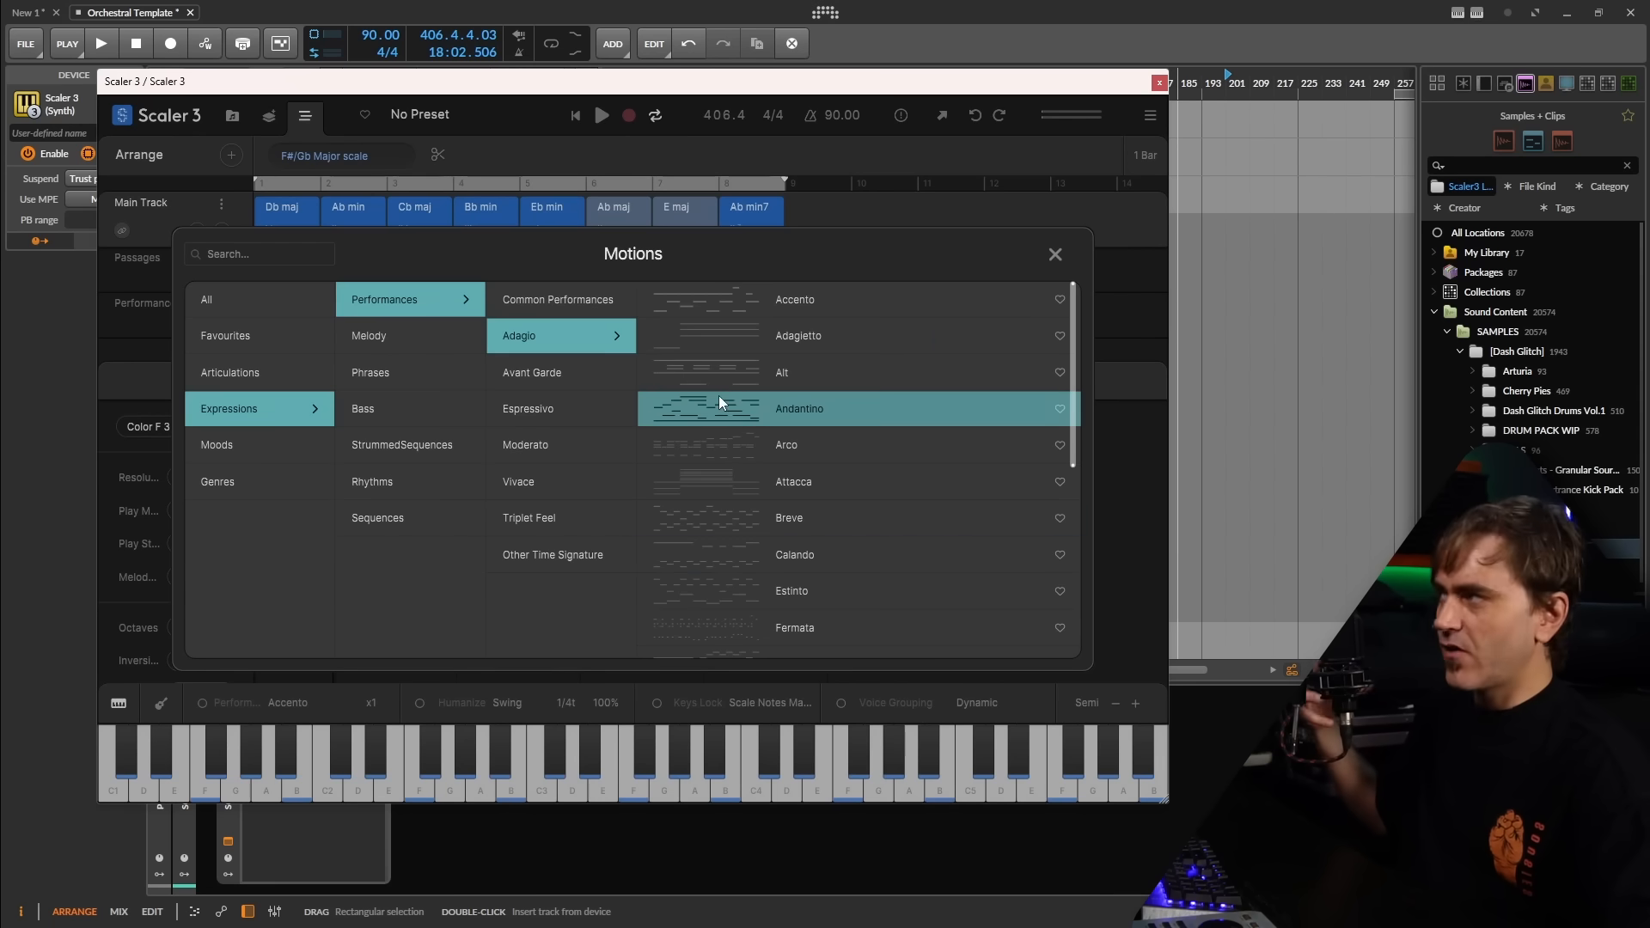
left_click(722, 338)
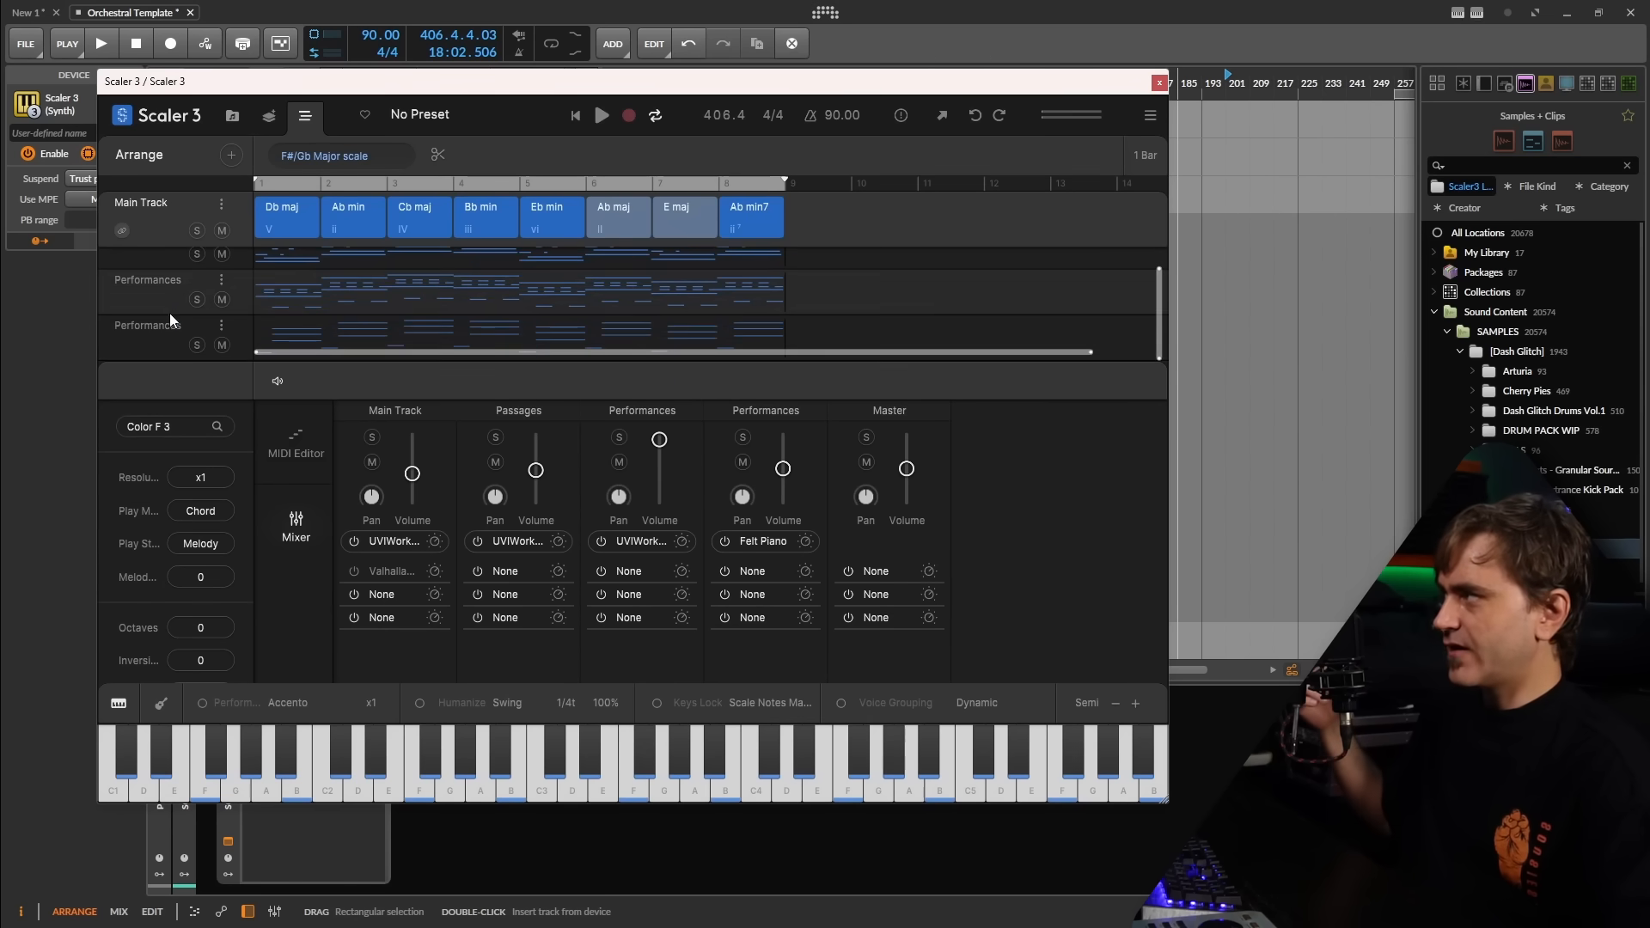
- Select the Adagietto Performances track and look over the motions and instrument plugins available for it
left_click(148, 338)
left_click(153, 430)
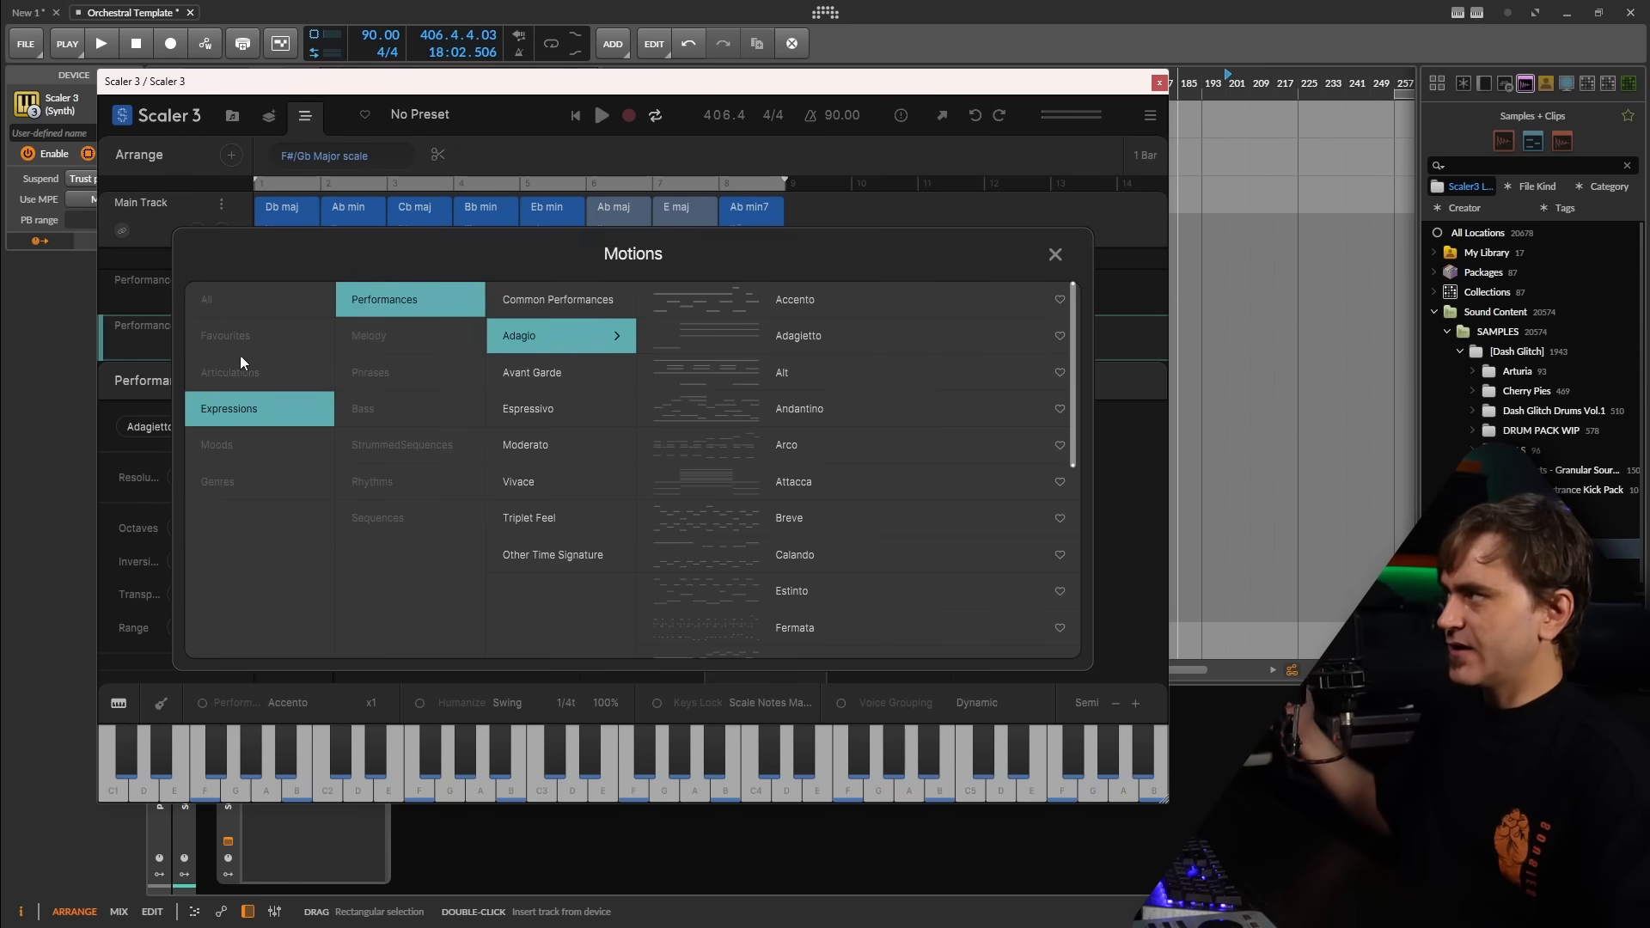
left_click(1055, 253)
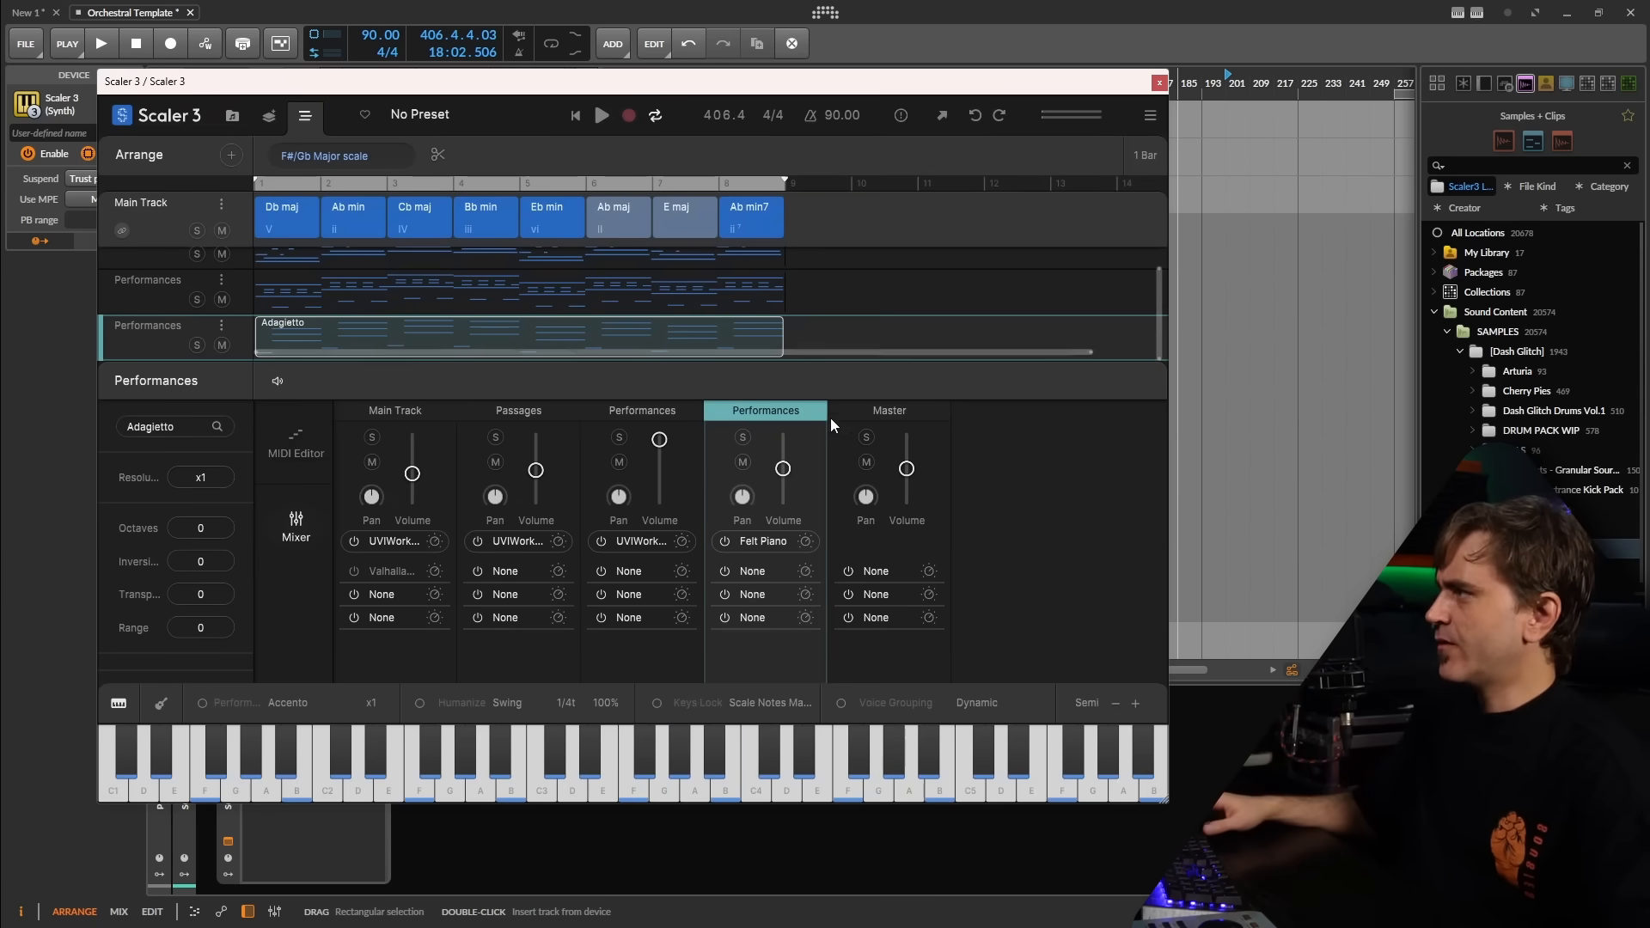
left_click(763, 541)
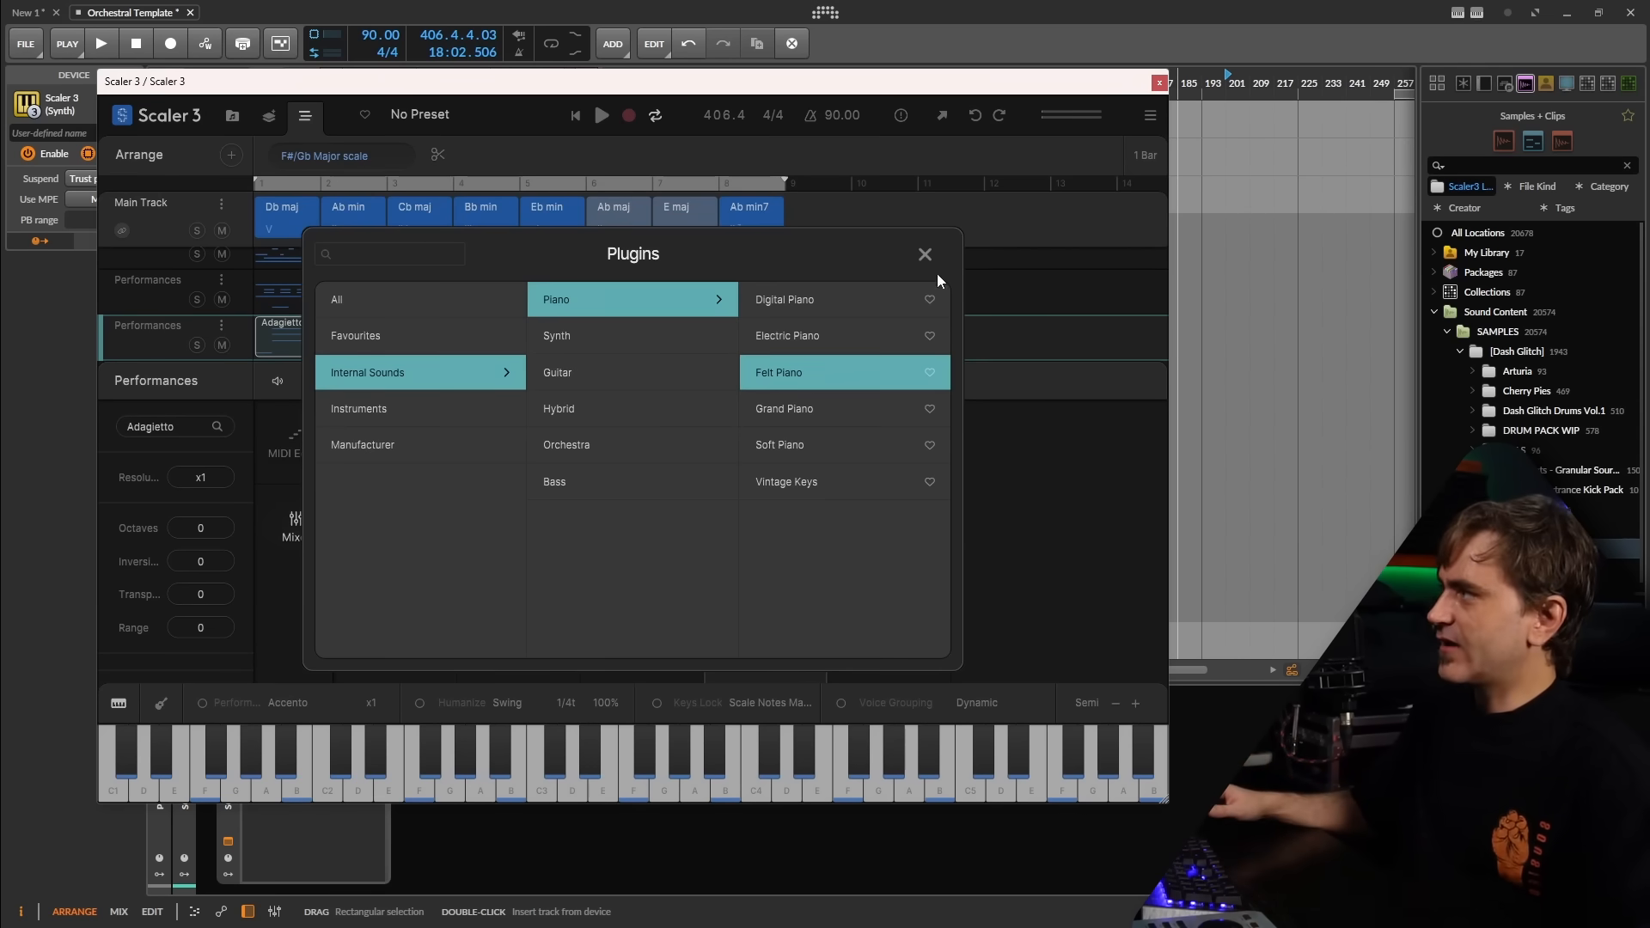
left_click(924, 256)
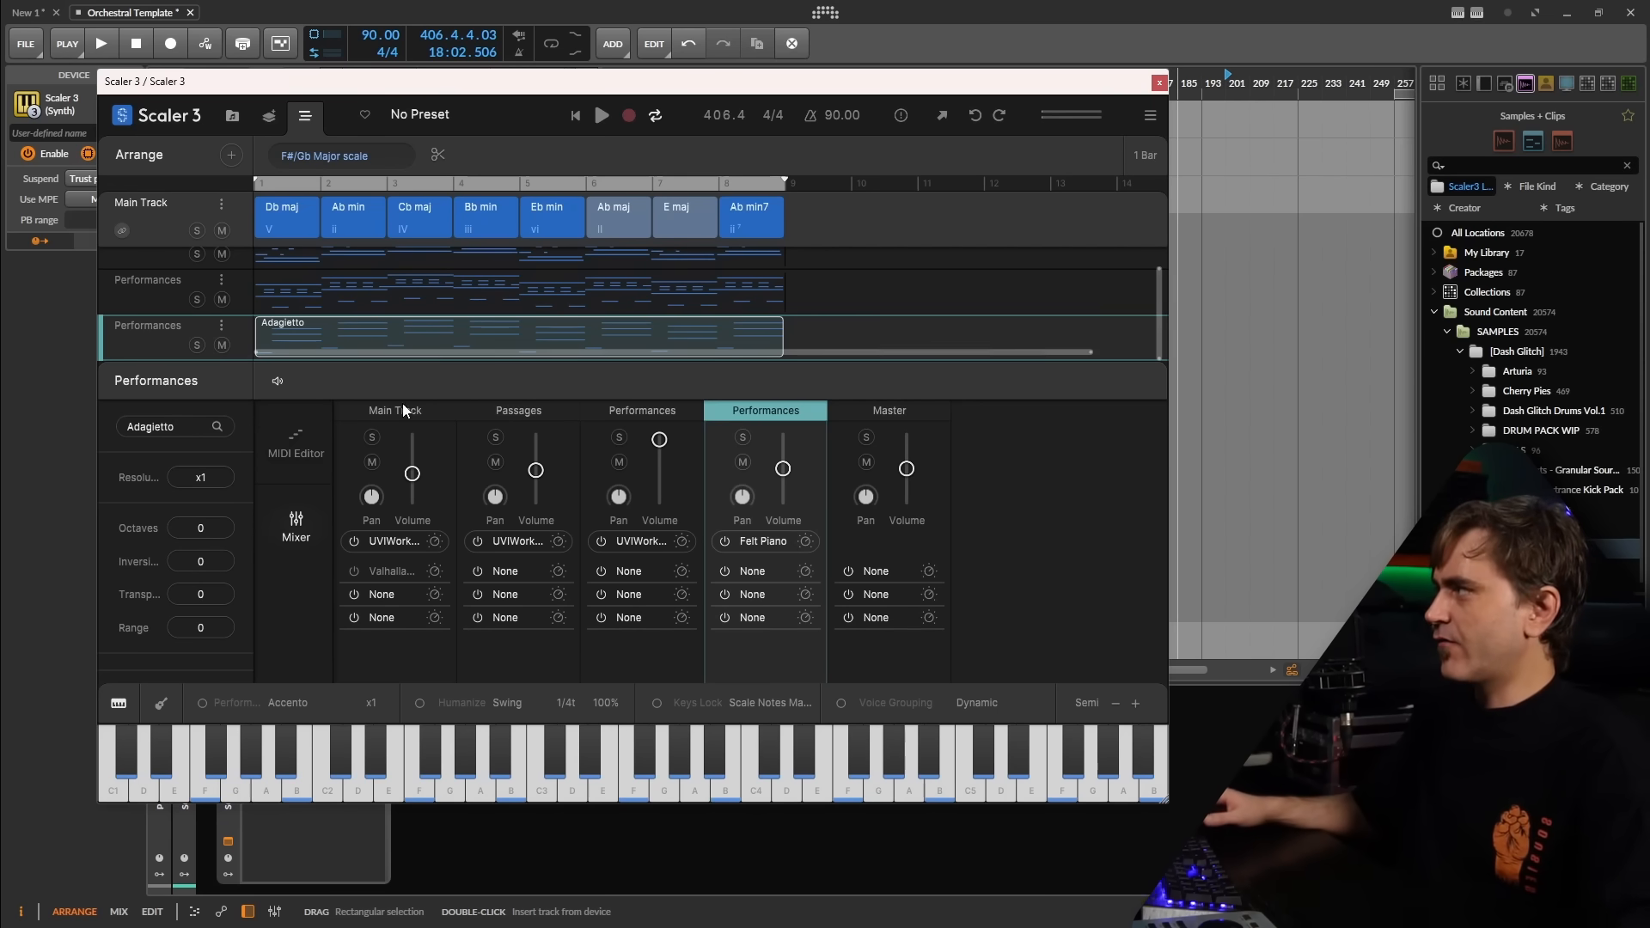
left_click(153, 430)
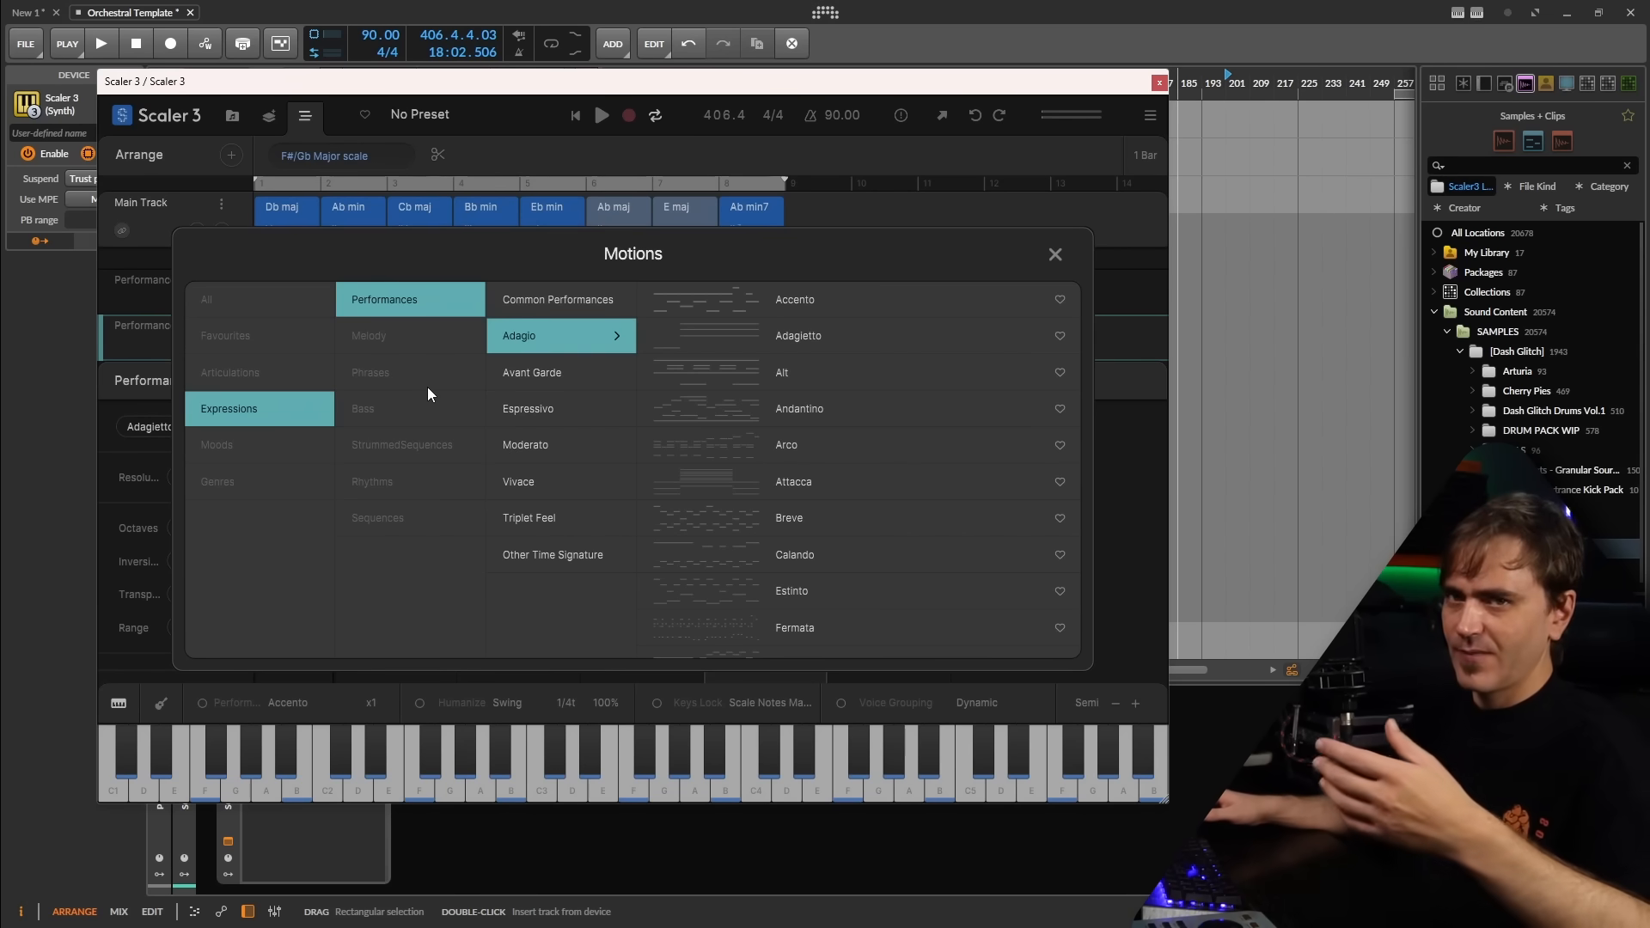
- Raise the volume of the Adagietto Performances track to 3.5 while playing the arrangement
key("space")
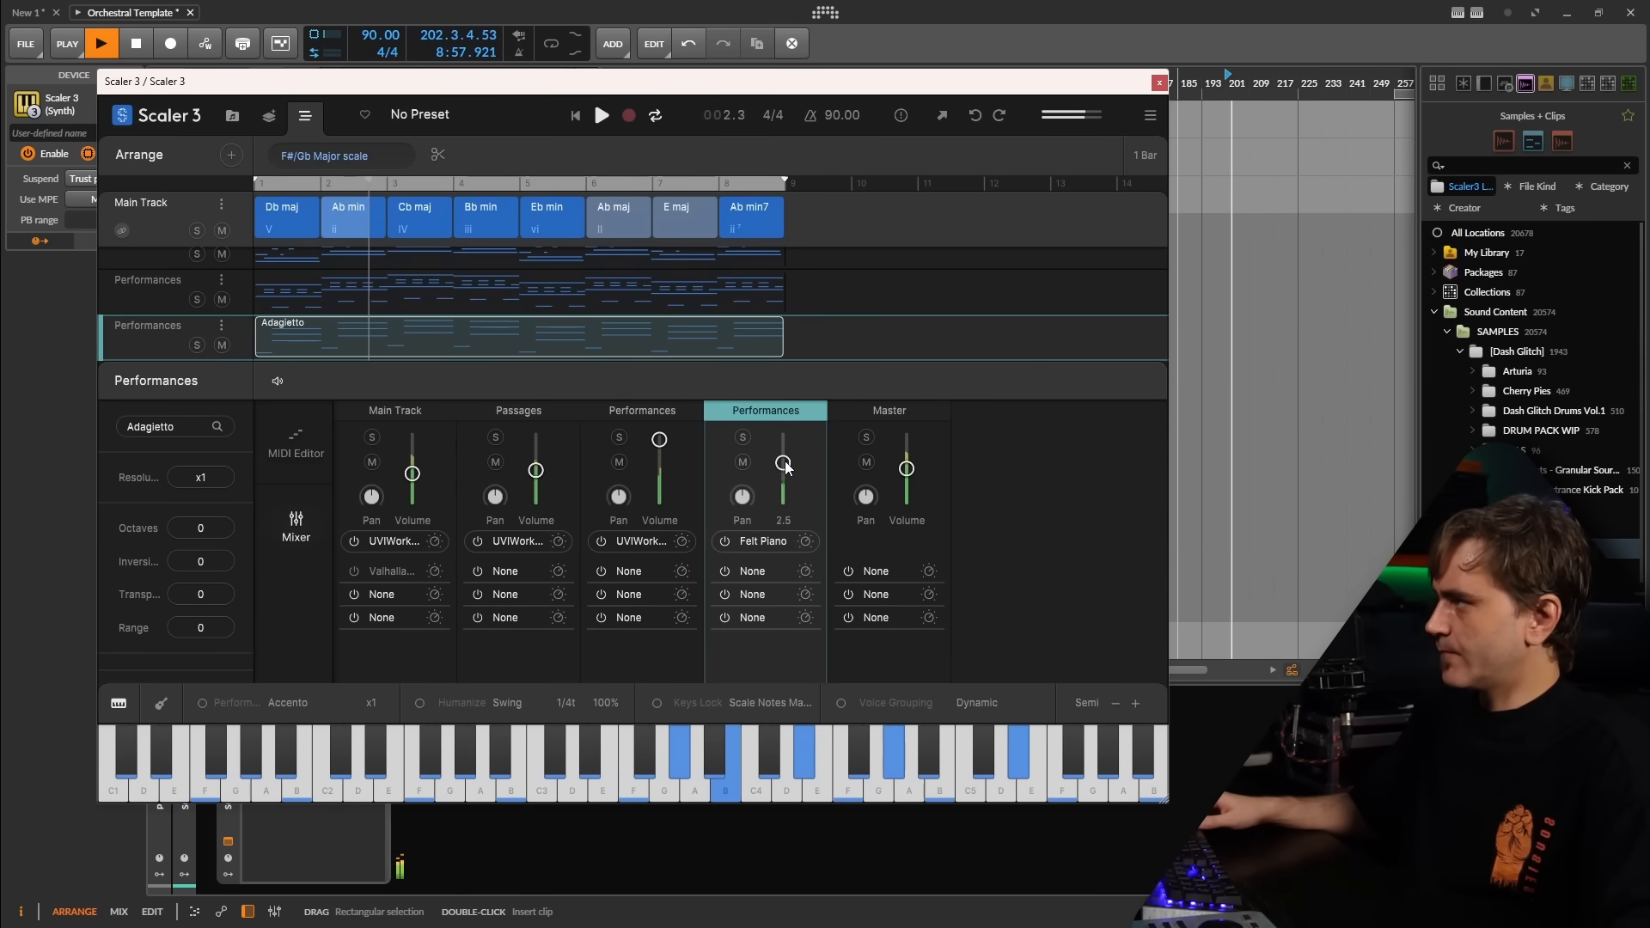
left_click_drag(785, 462, 784, 459)
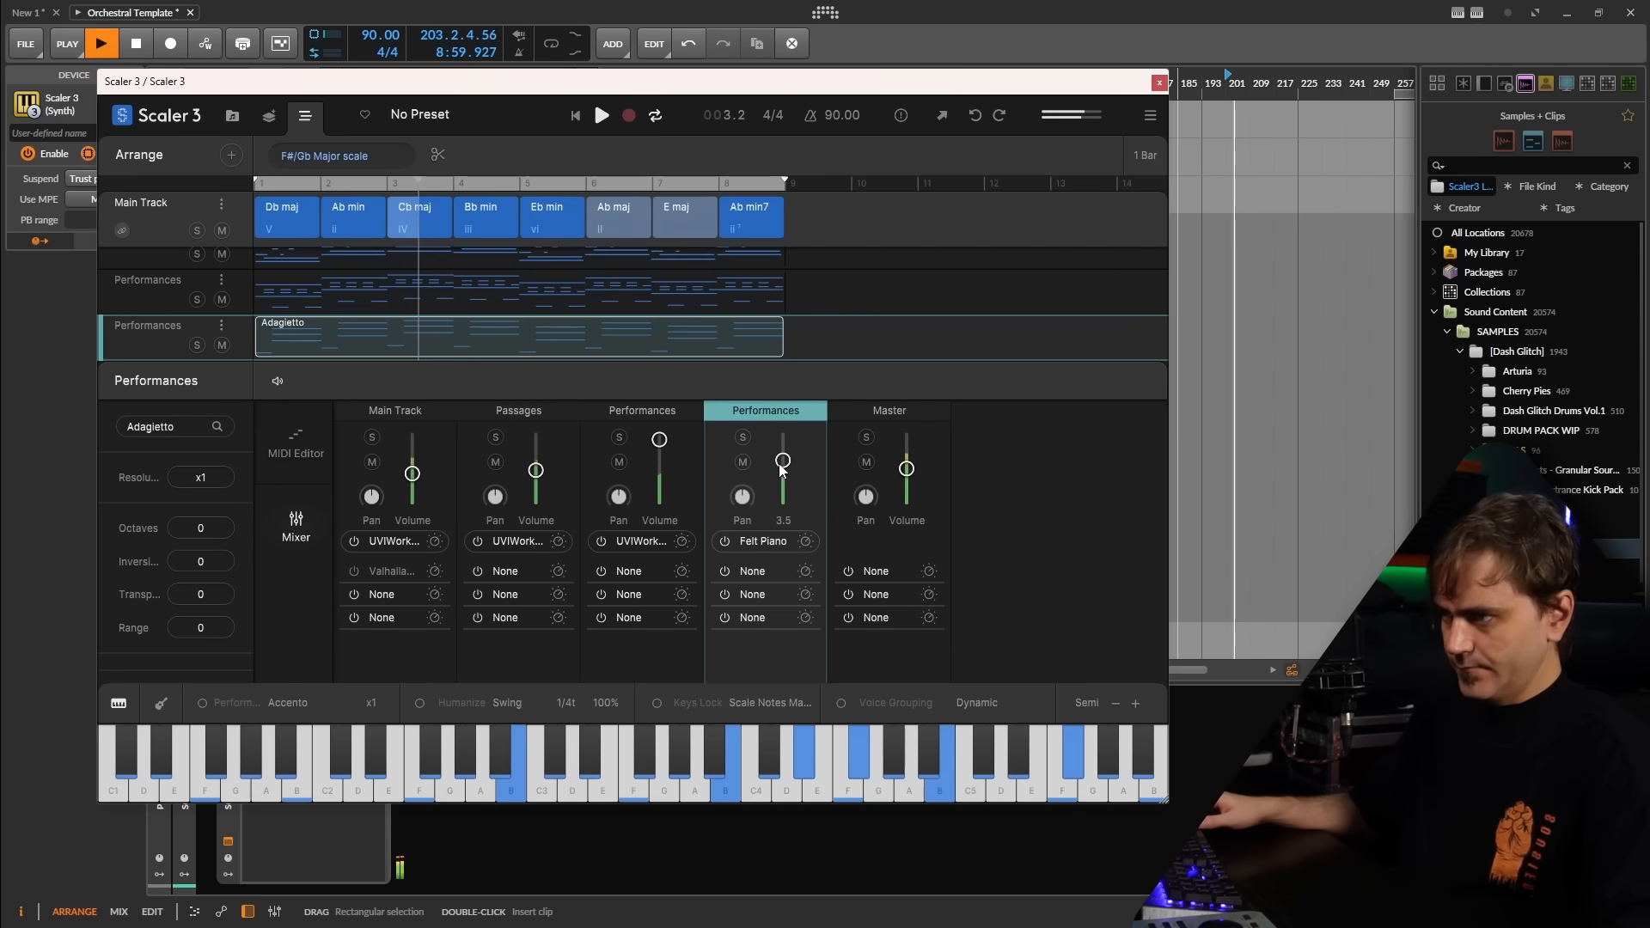
key("space")
- Set Humanise to Both on the Adagietto and Alt Performances tracks
left_click(292, 438)
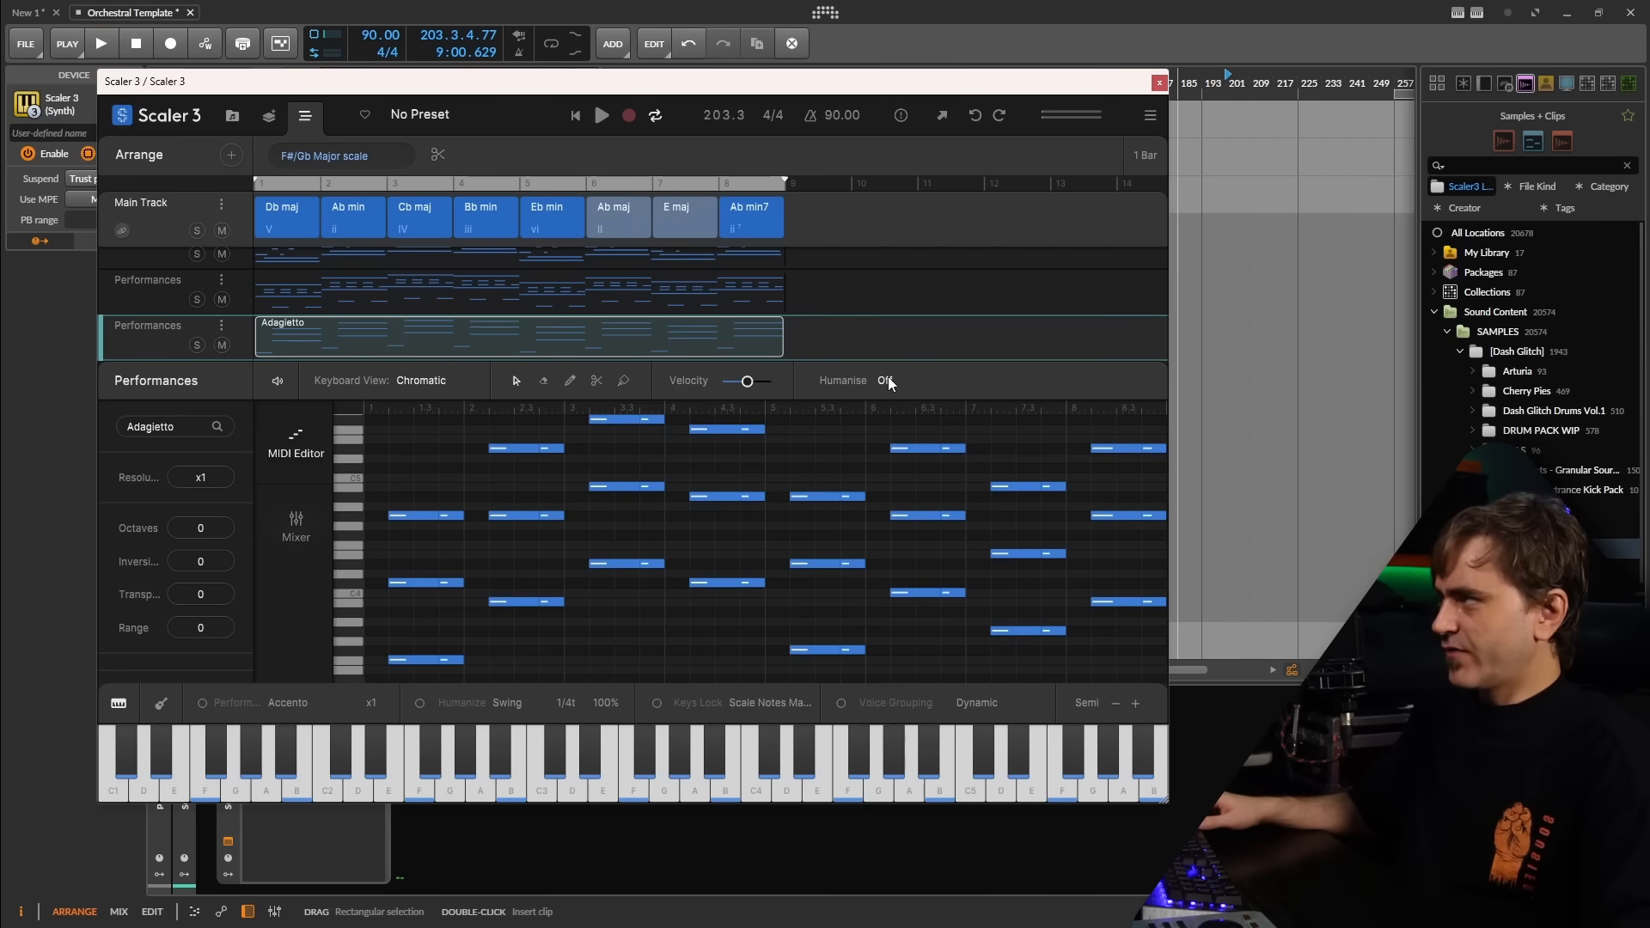
left_click(894, 382)
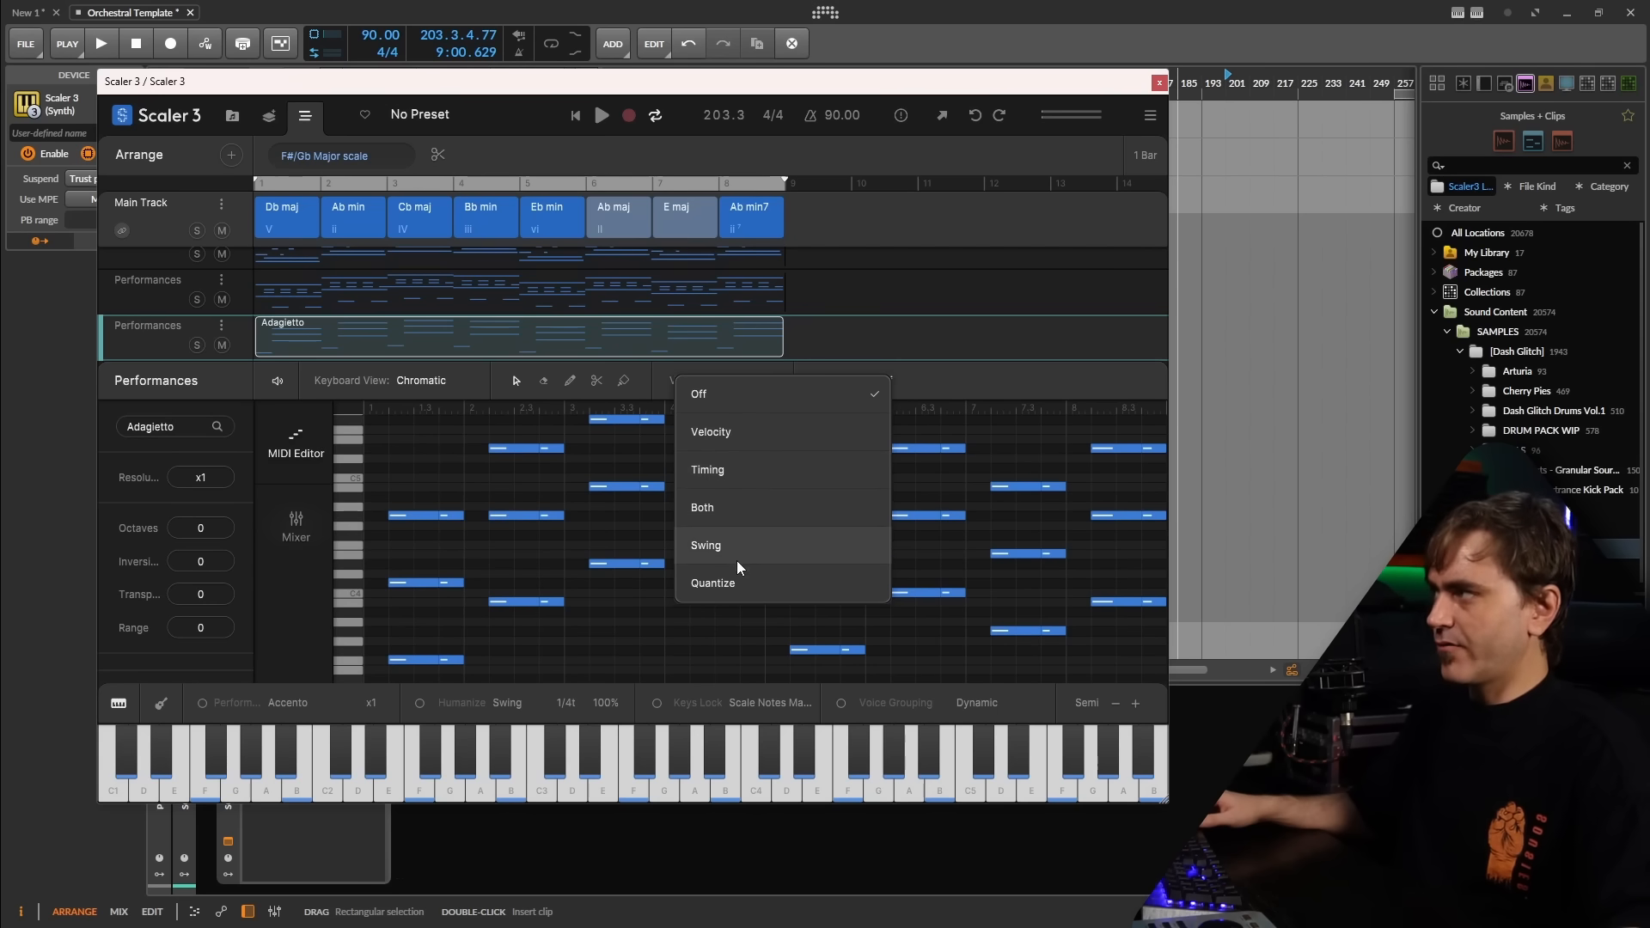
left_click(732, 509)
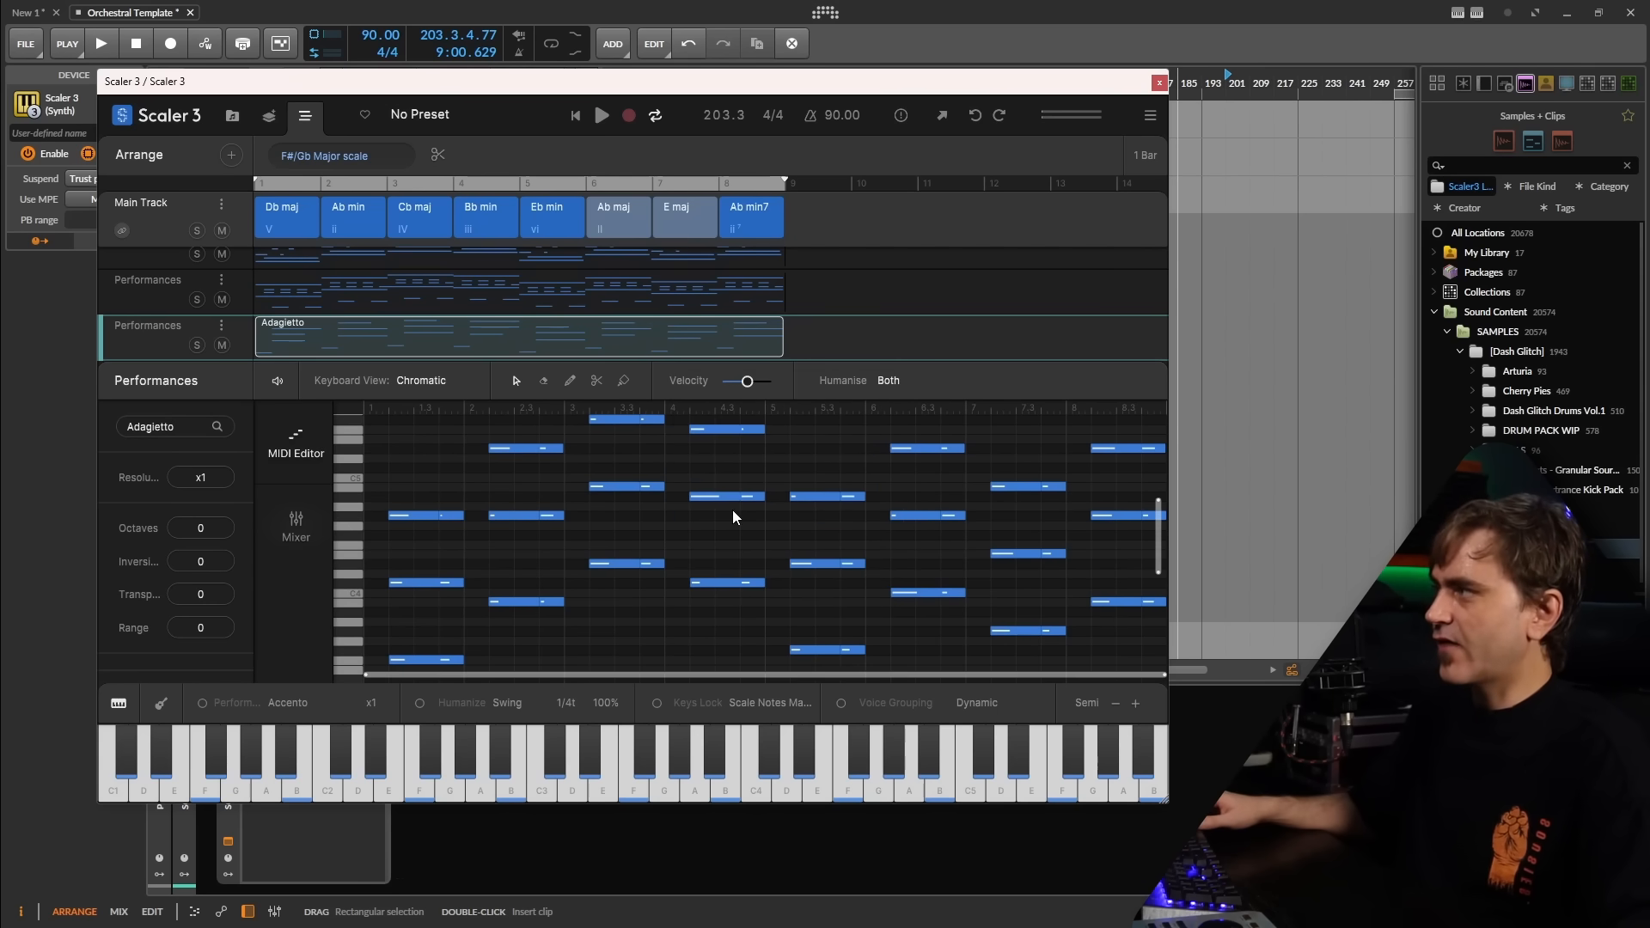
left_click(180, 288)
left_click(850, 380)
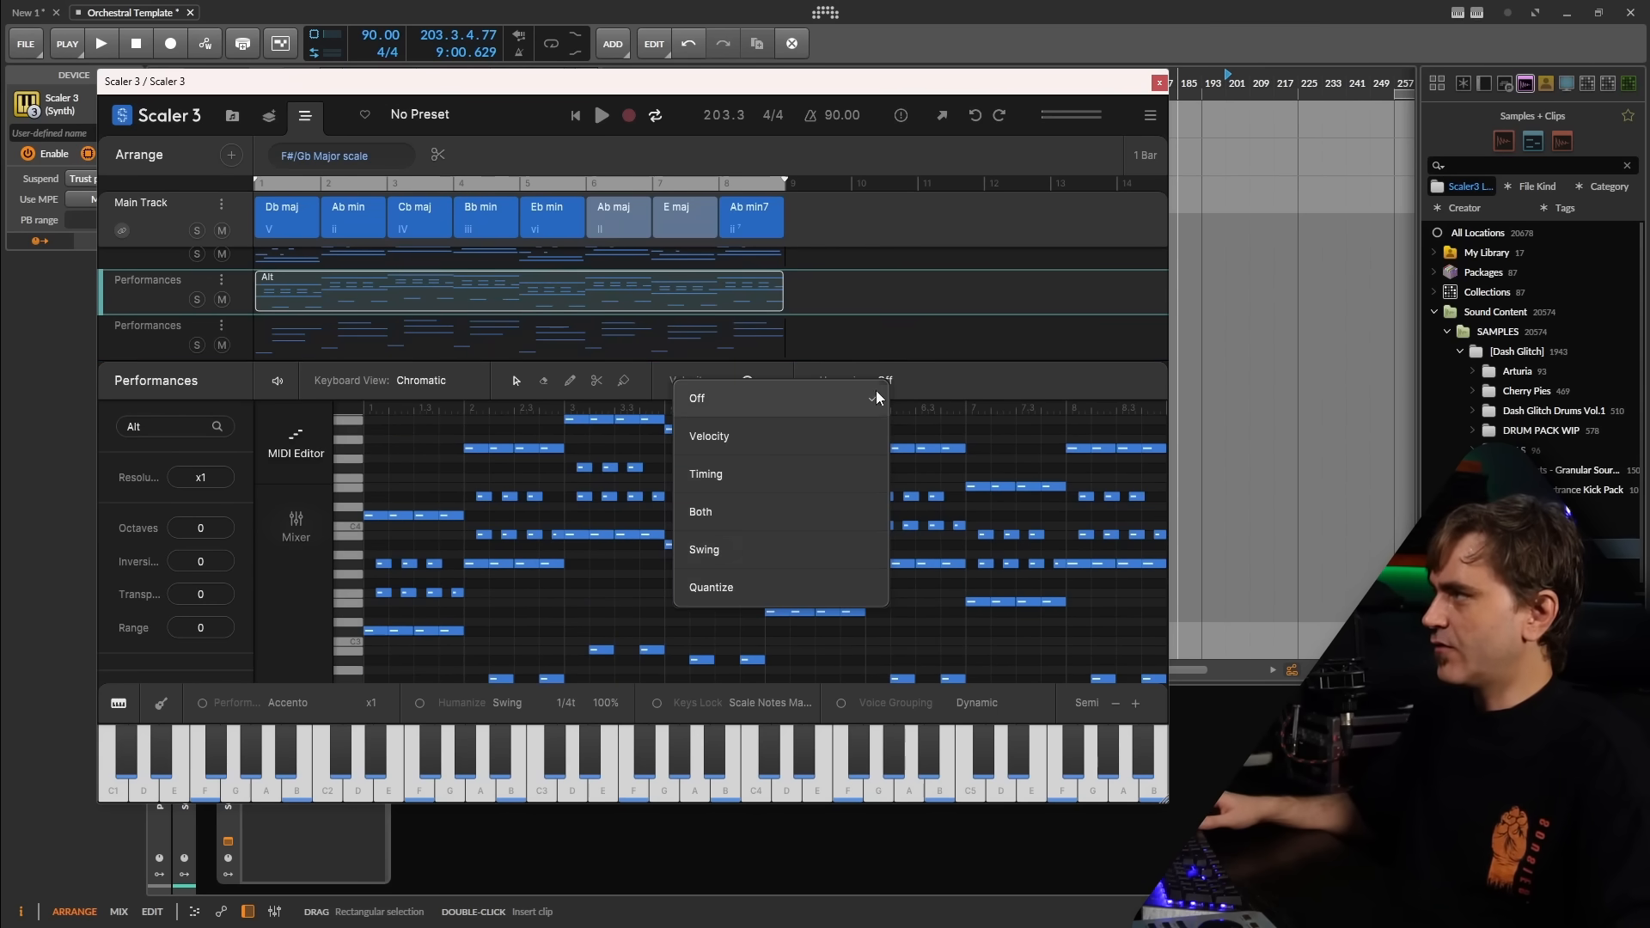
left_click(729, 504)
- Set Humanise to Both on the Passages track and play back the arrangement
scroll(249, 302, "up", 2)
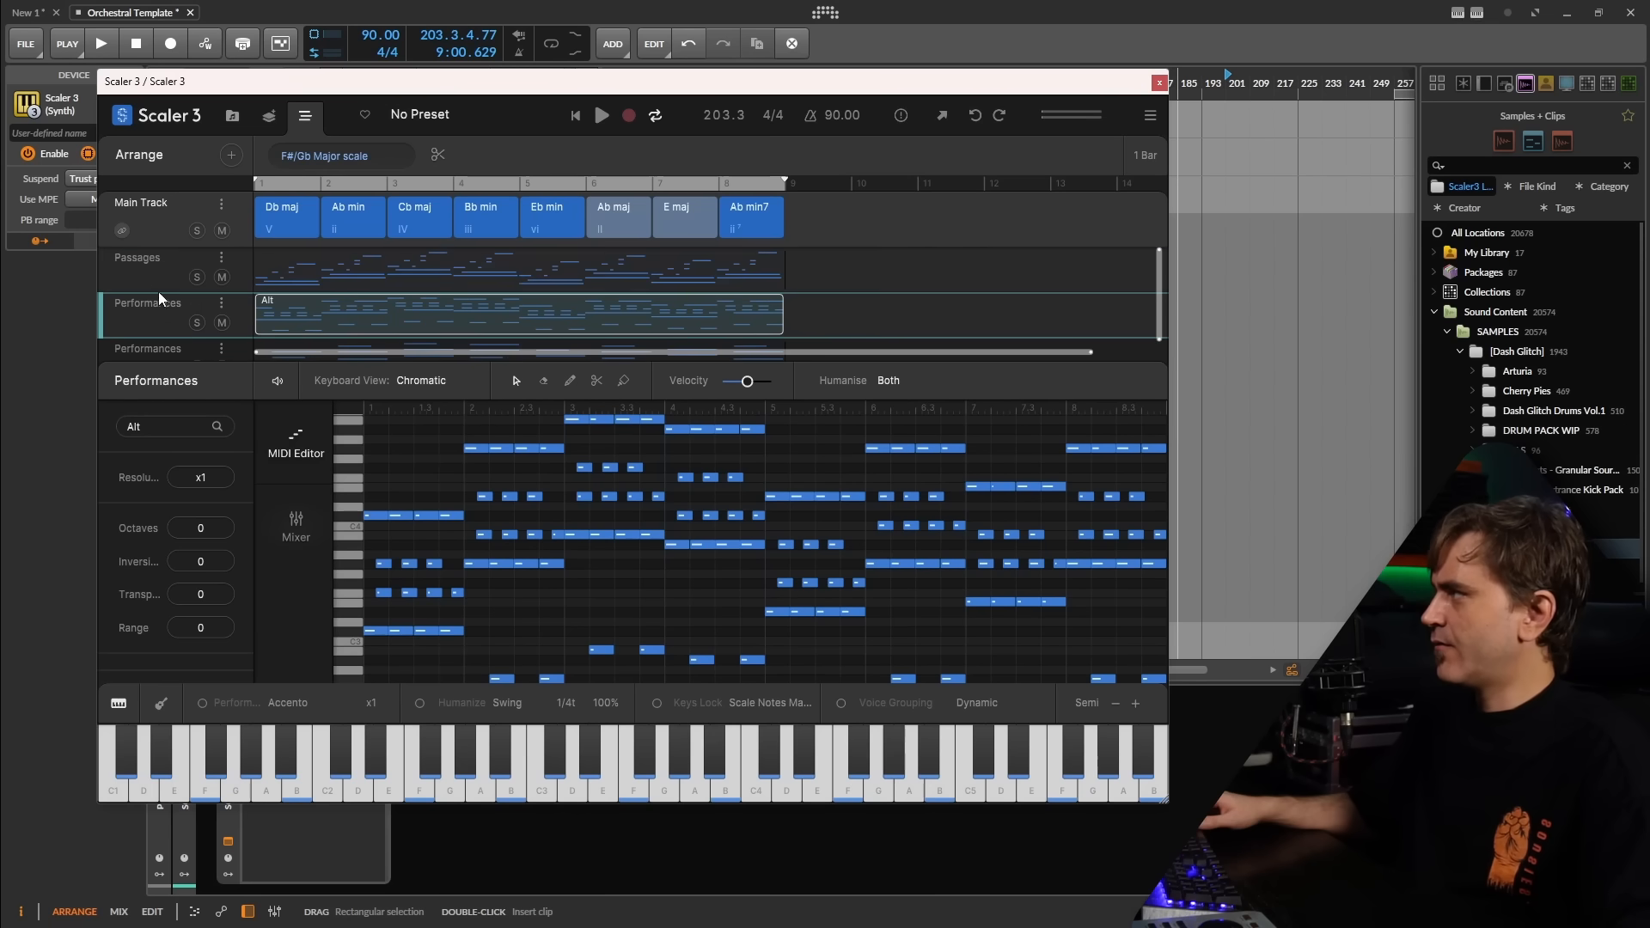
left_click(158, 282)
left_click(886, 383)
left_click(729, 503)
key("space")
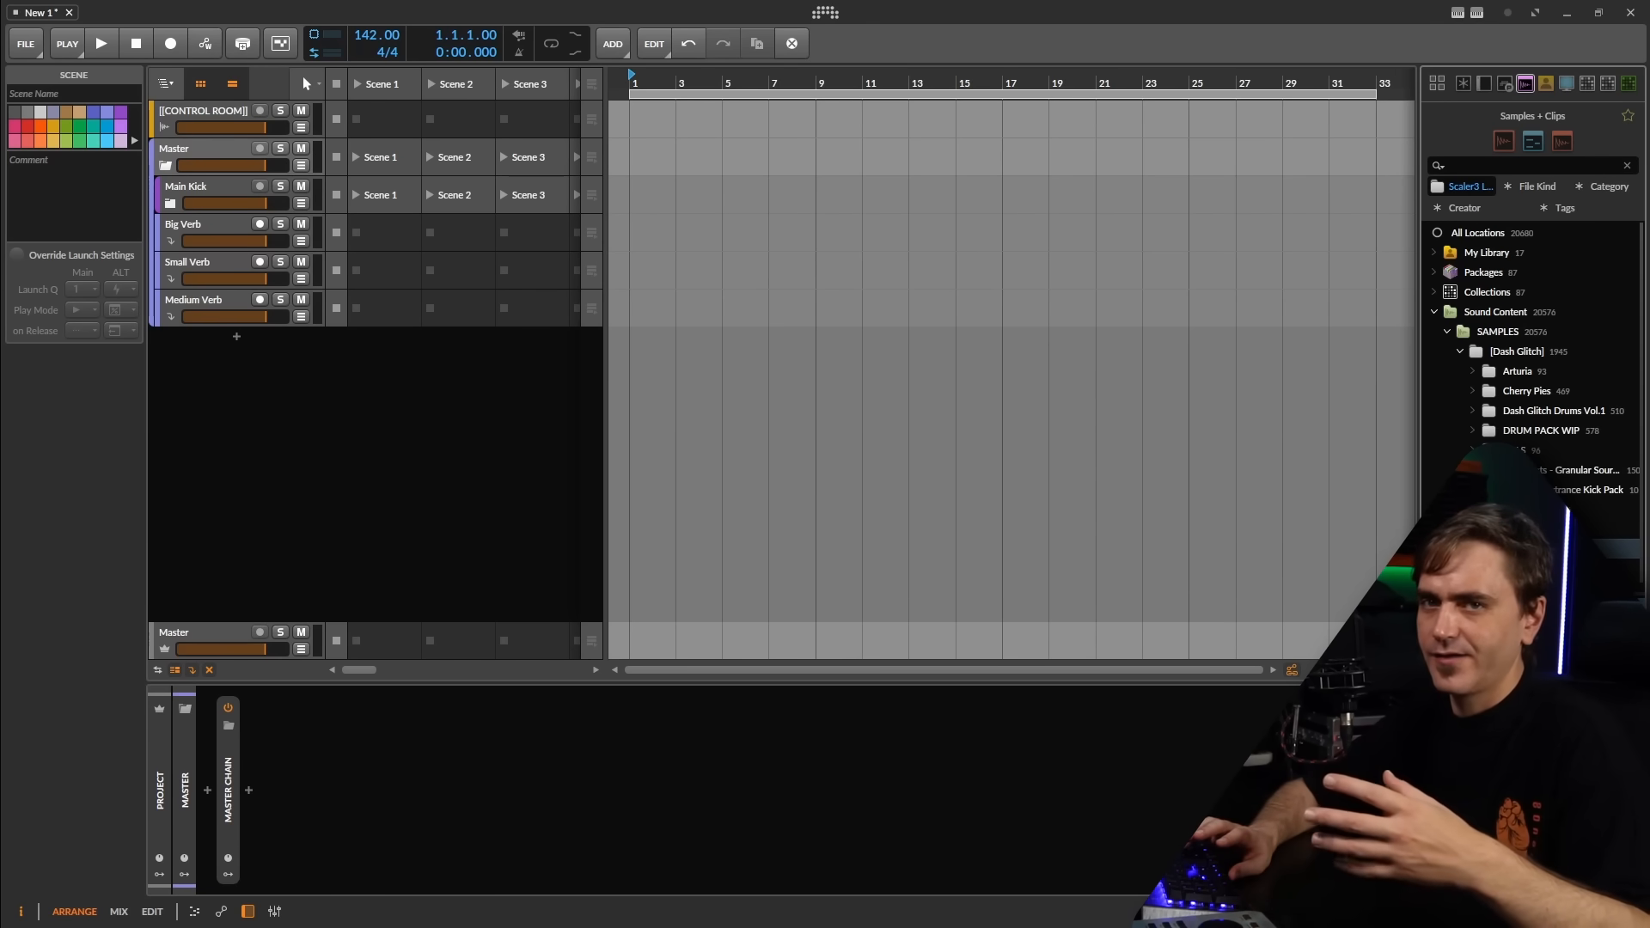
- Add an instrument track with the Serum 2 synth to the new project
left_click(241, 378)
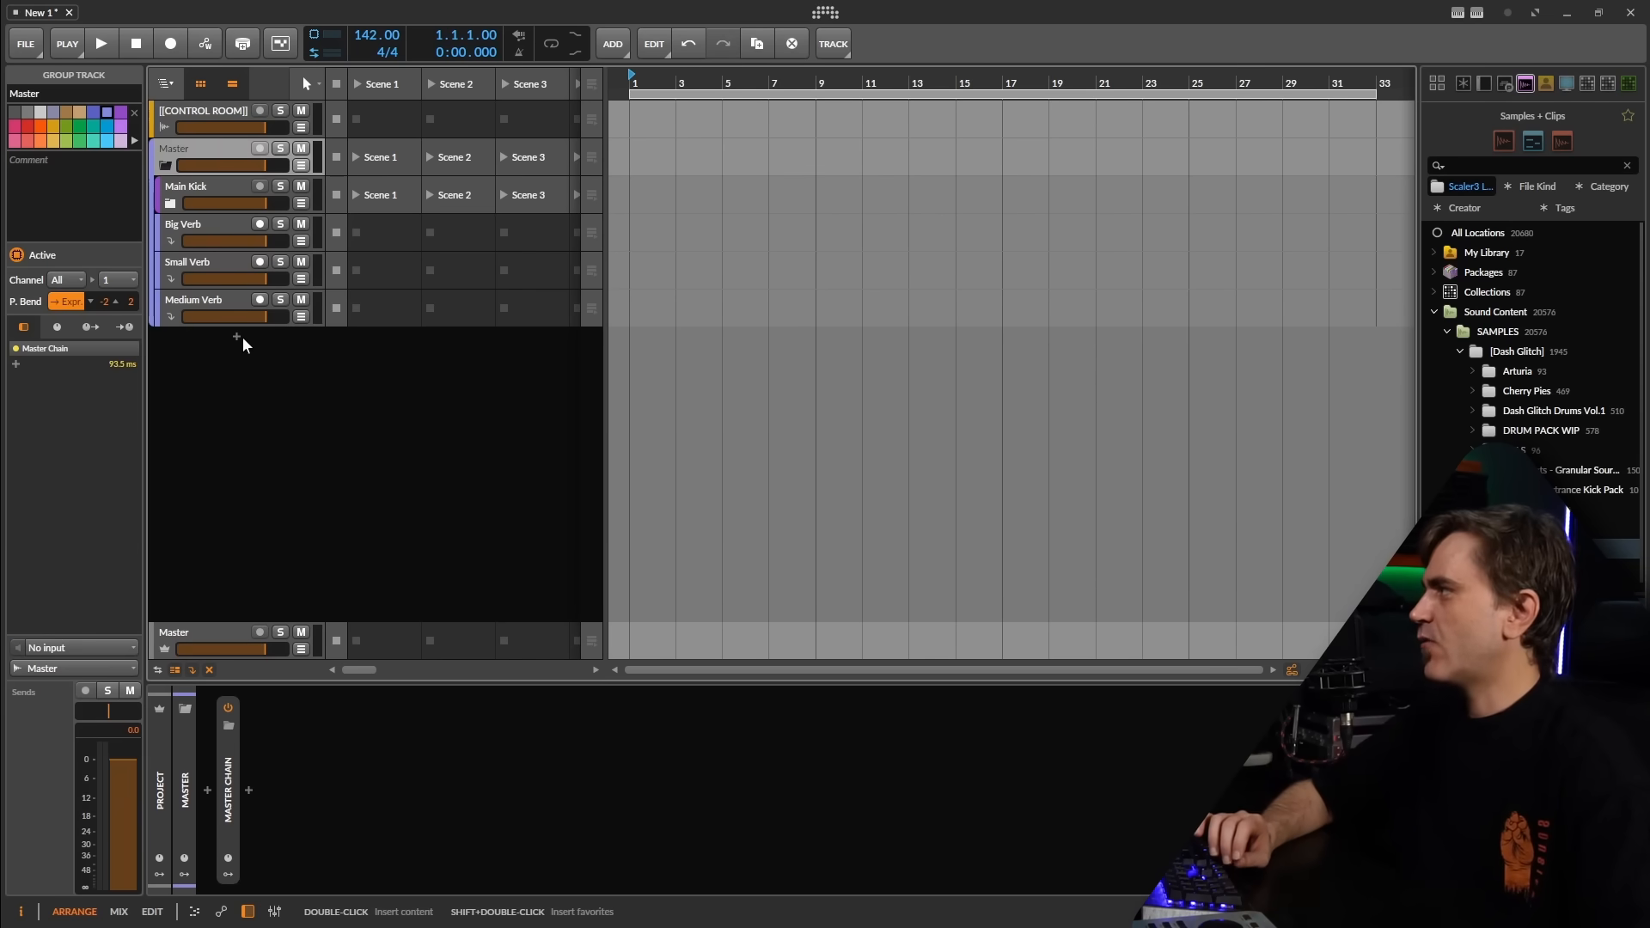
left_click(236, 337)
type("p")
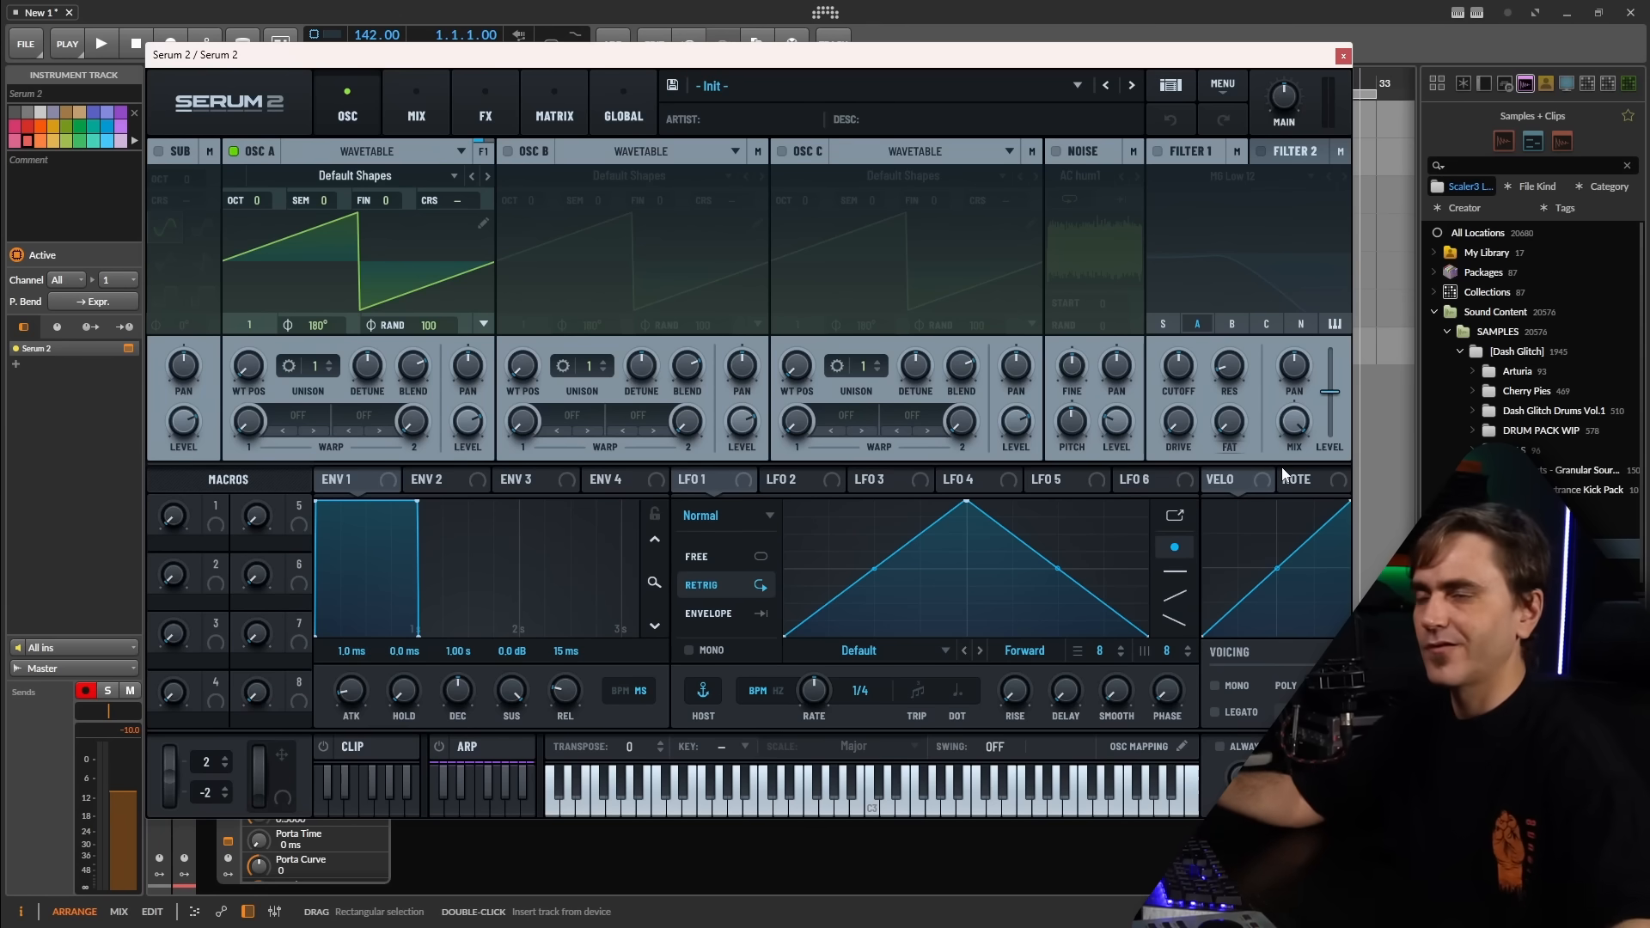
- Load the B lydian felt piano sample into OSC A as a granular source and set its playback mode to Manual
left_click_drag(1530, 548, 453, 409)
left_click(312, 323)
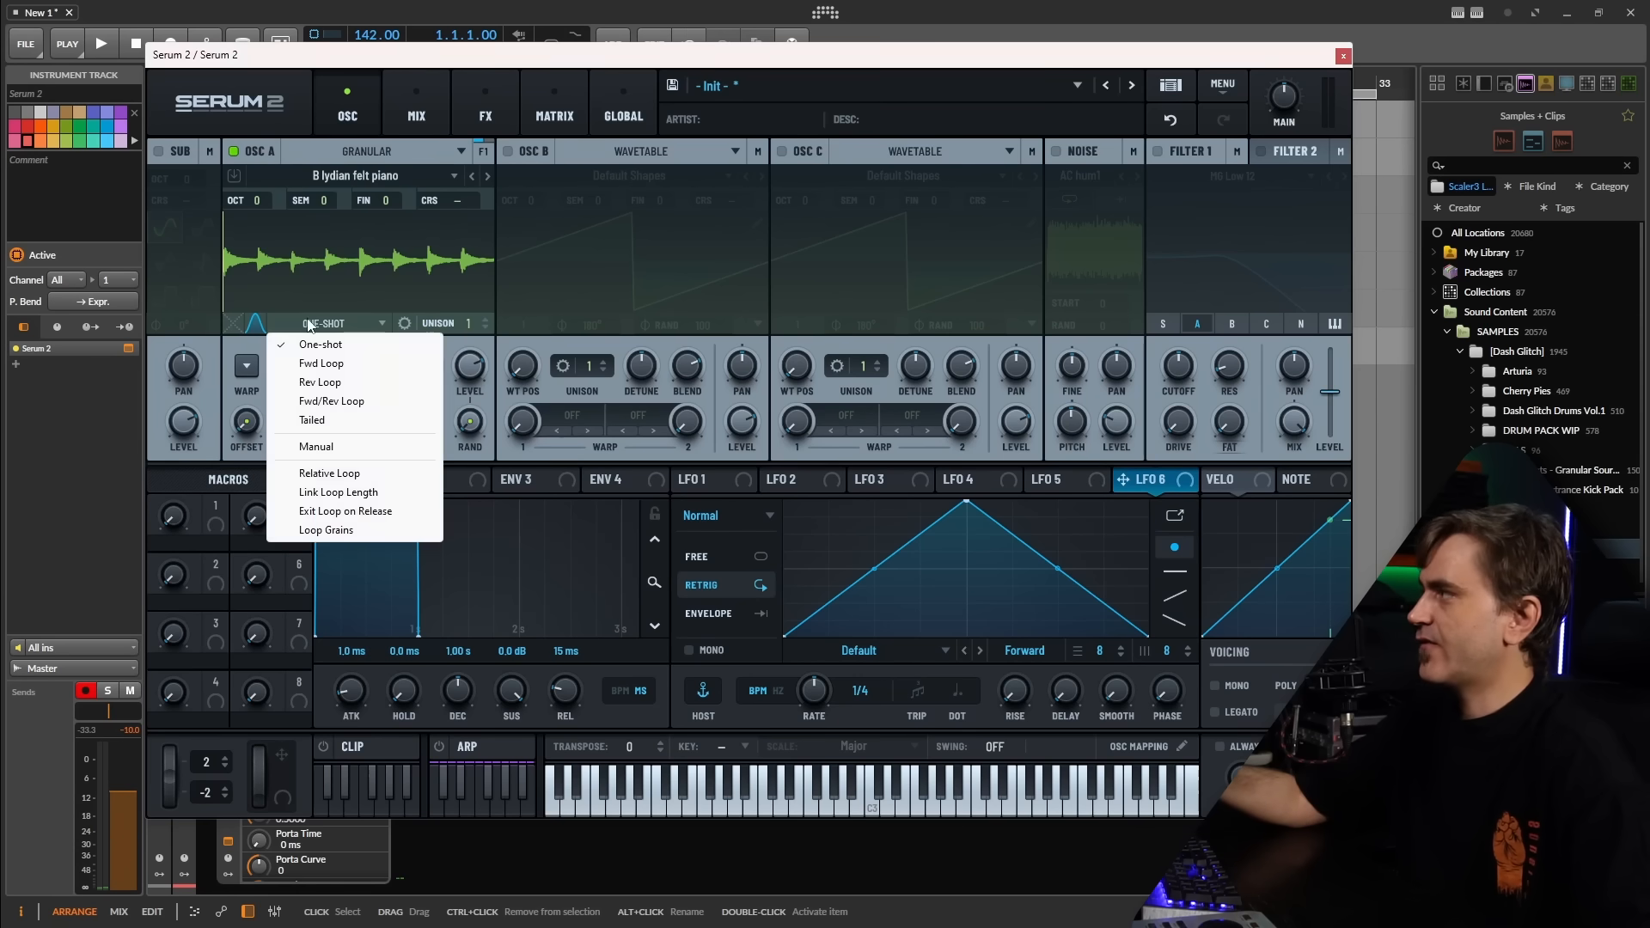
left_click(316, 446)
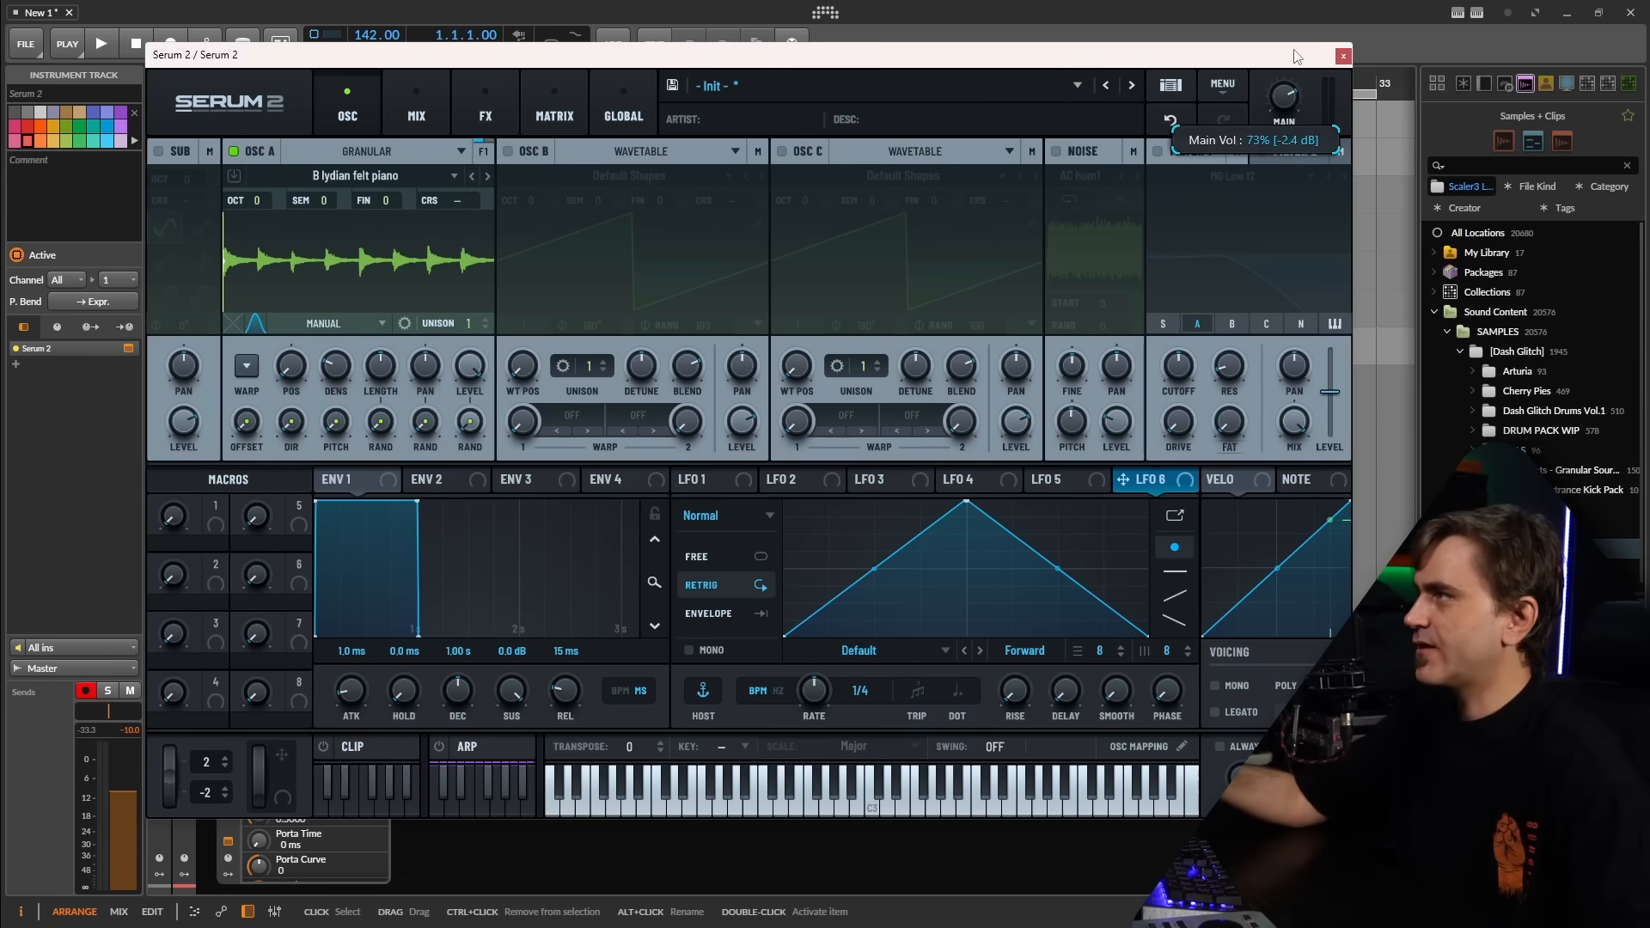
- Raise the Serum 2 track volume to -4.5 dB and adjust the random grain offset of OSC A
left_click_drag(117, 797, 117, 779)
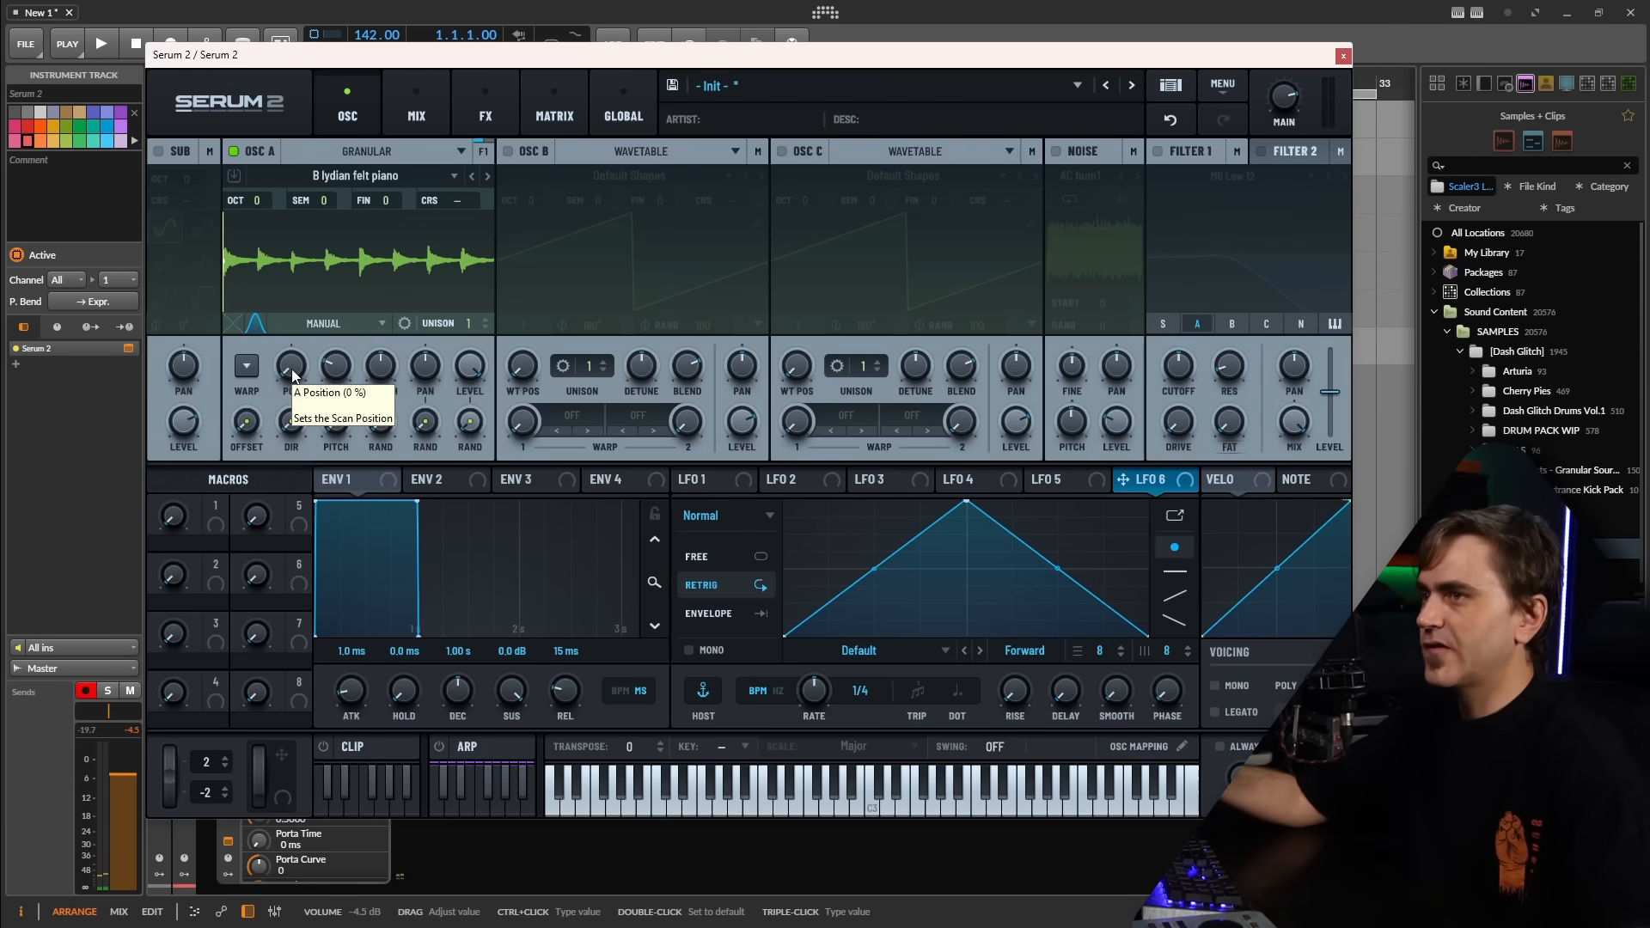
mouse_move(292, 370)
left_mouse_down()
mouse_move(298, 326)
mouse_move(293, 371)
left_mouse_up()
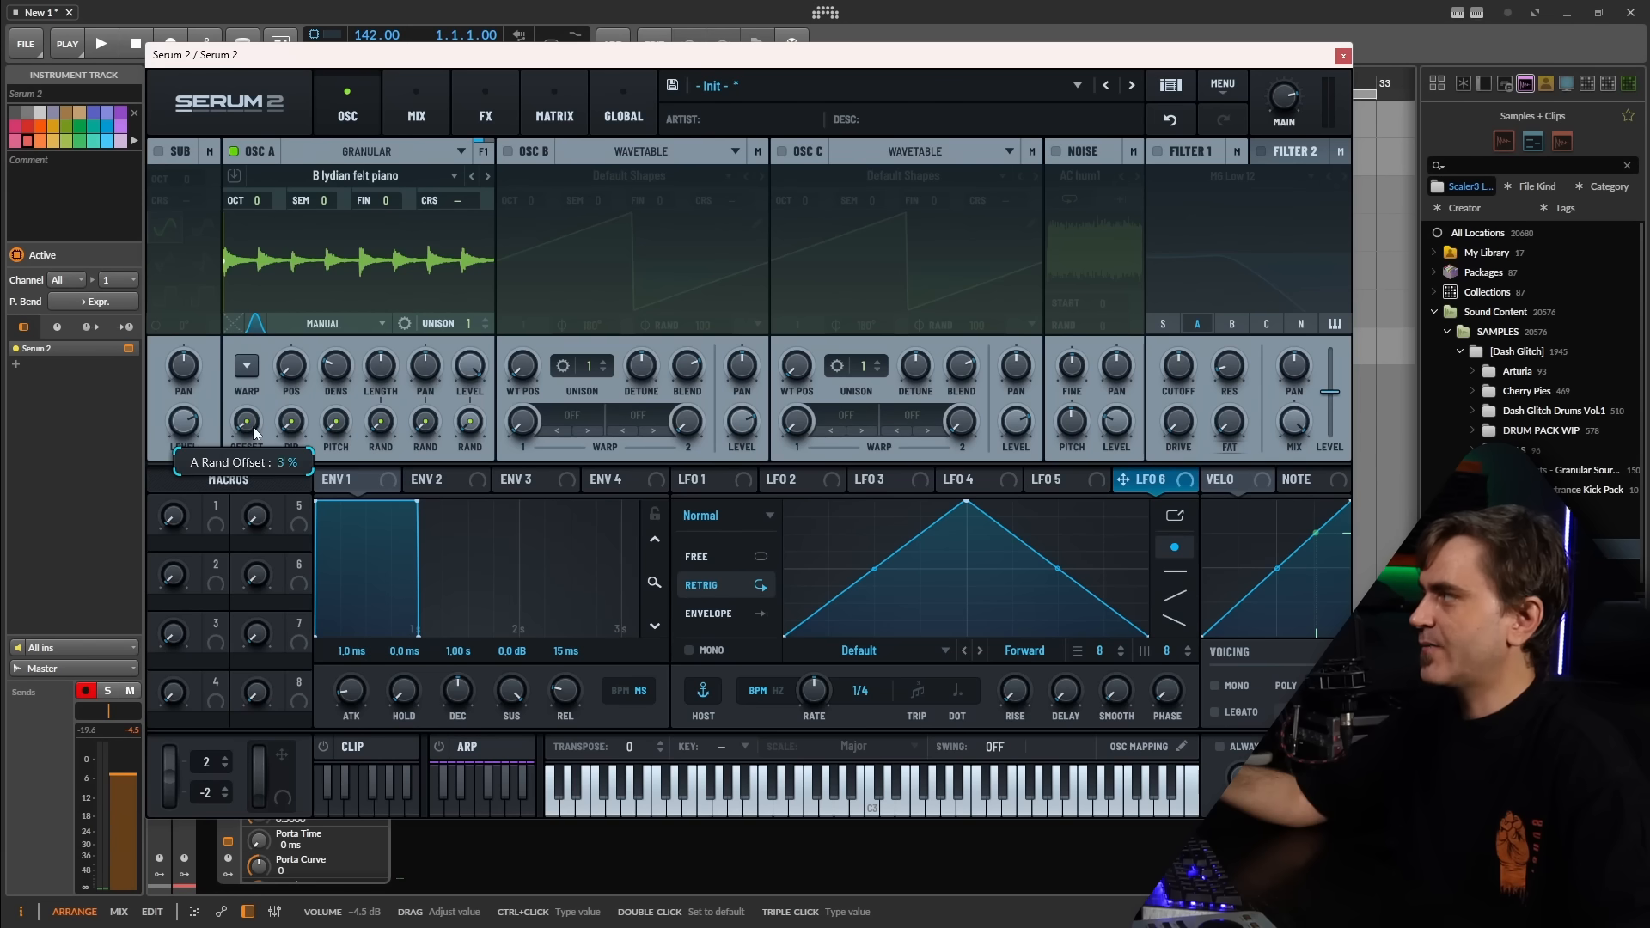
left_click_drag(259, 419, 266, 395)
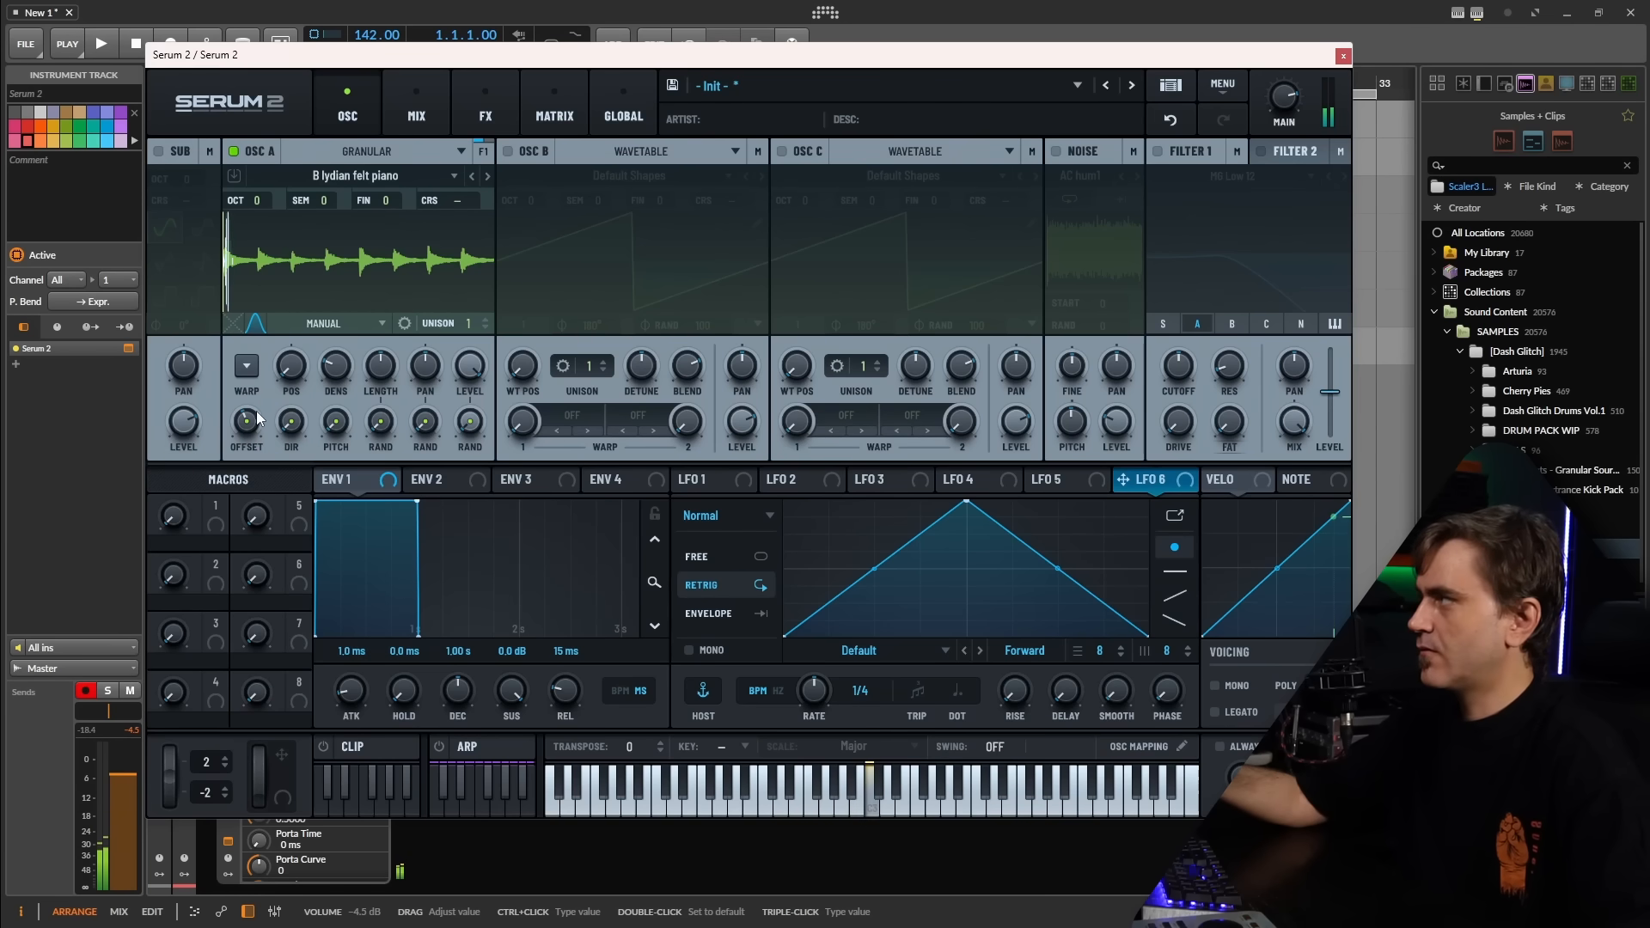
double_click(253, 420)
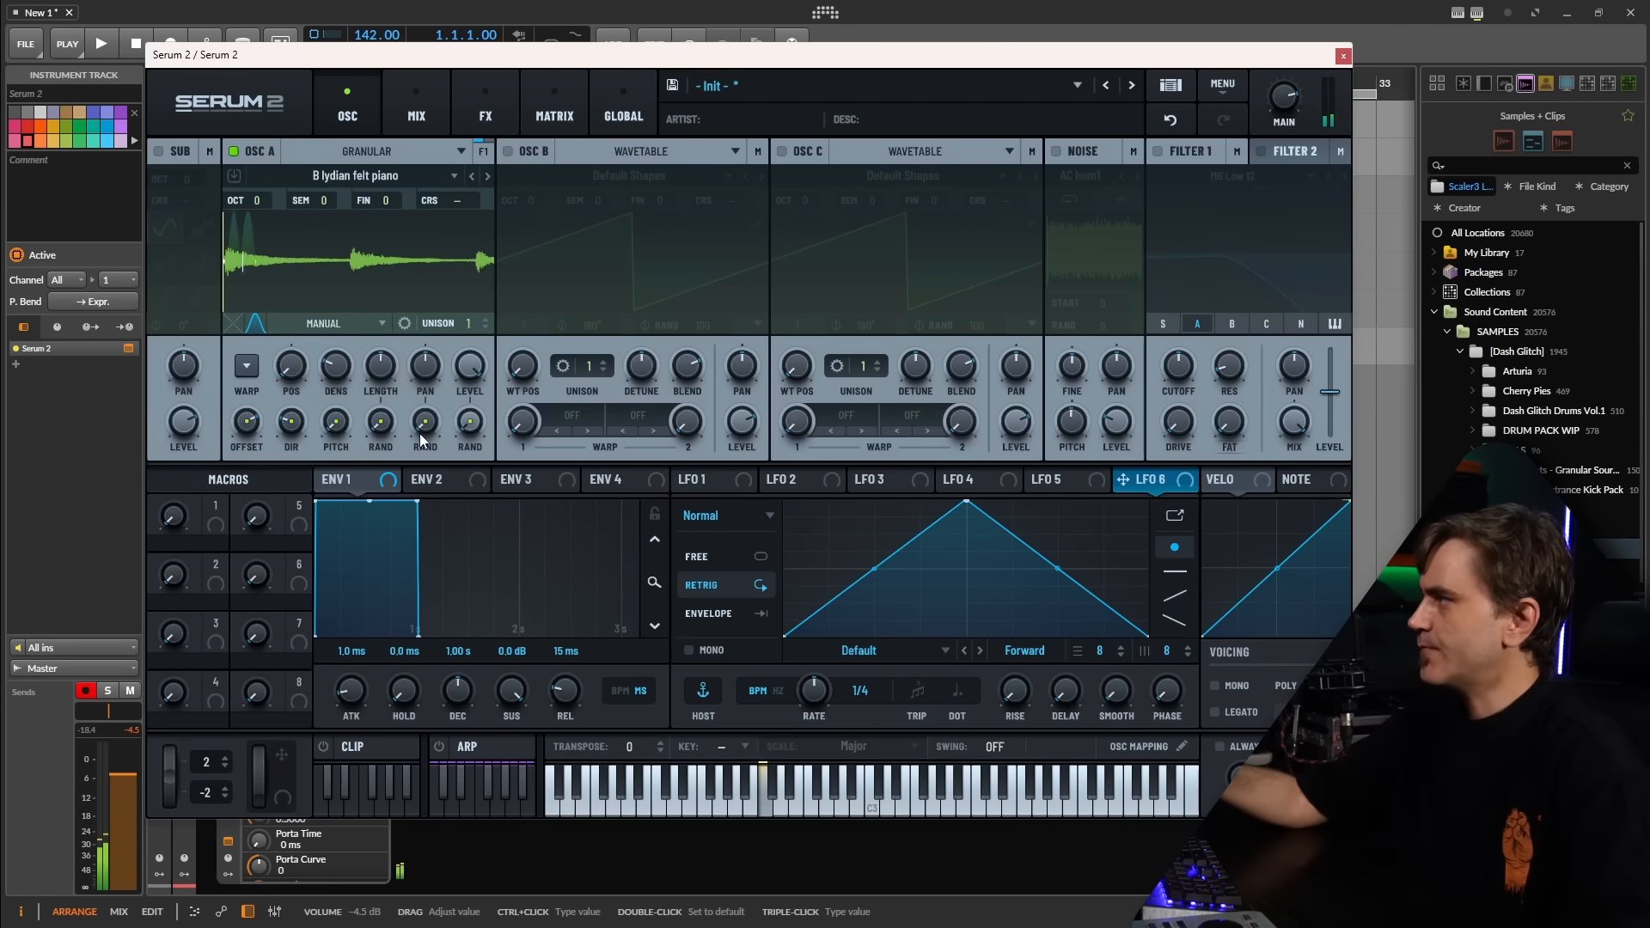
- Increase OSC A's grain length and zoom its waveform display out to the whole felt piano sample
mouse_move(425, 434)
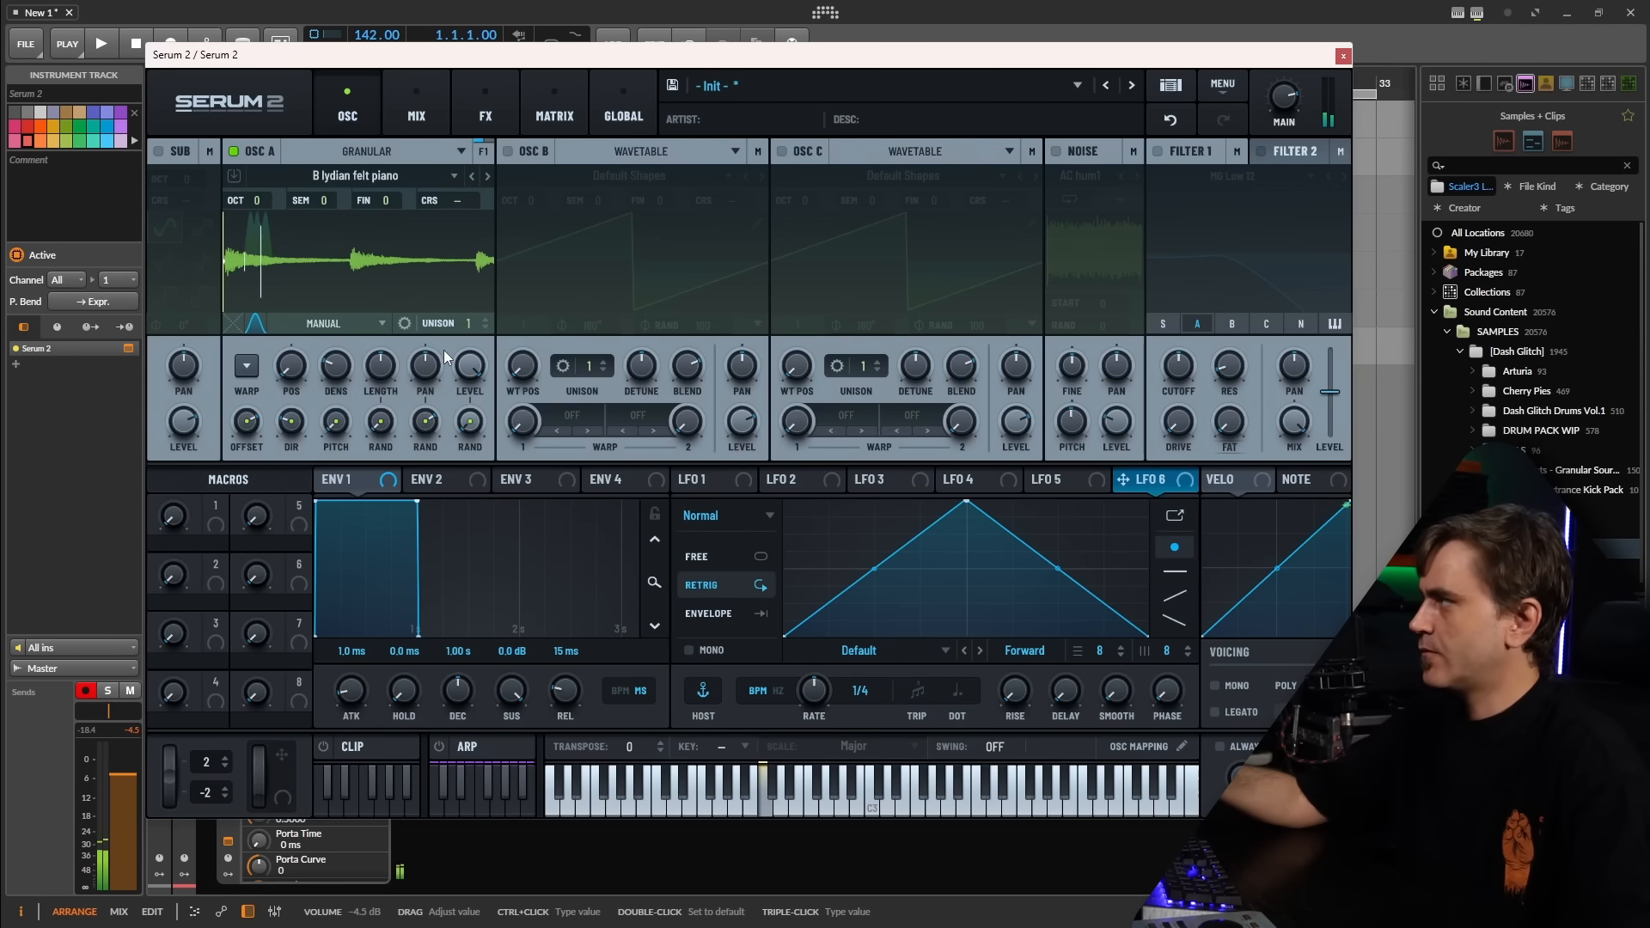
mouse_move(444, 359)
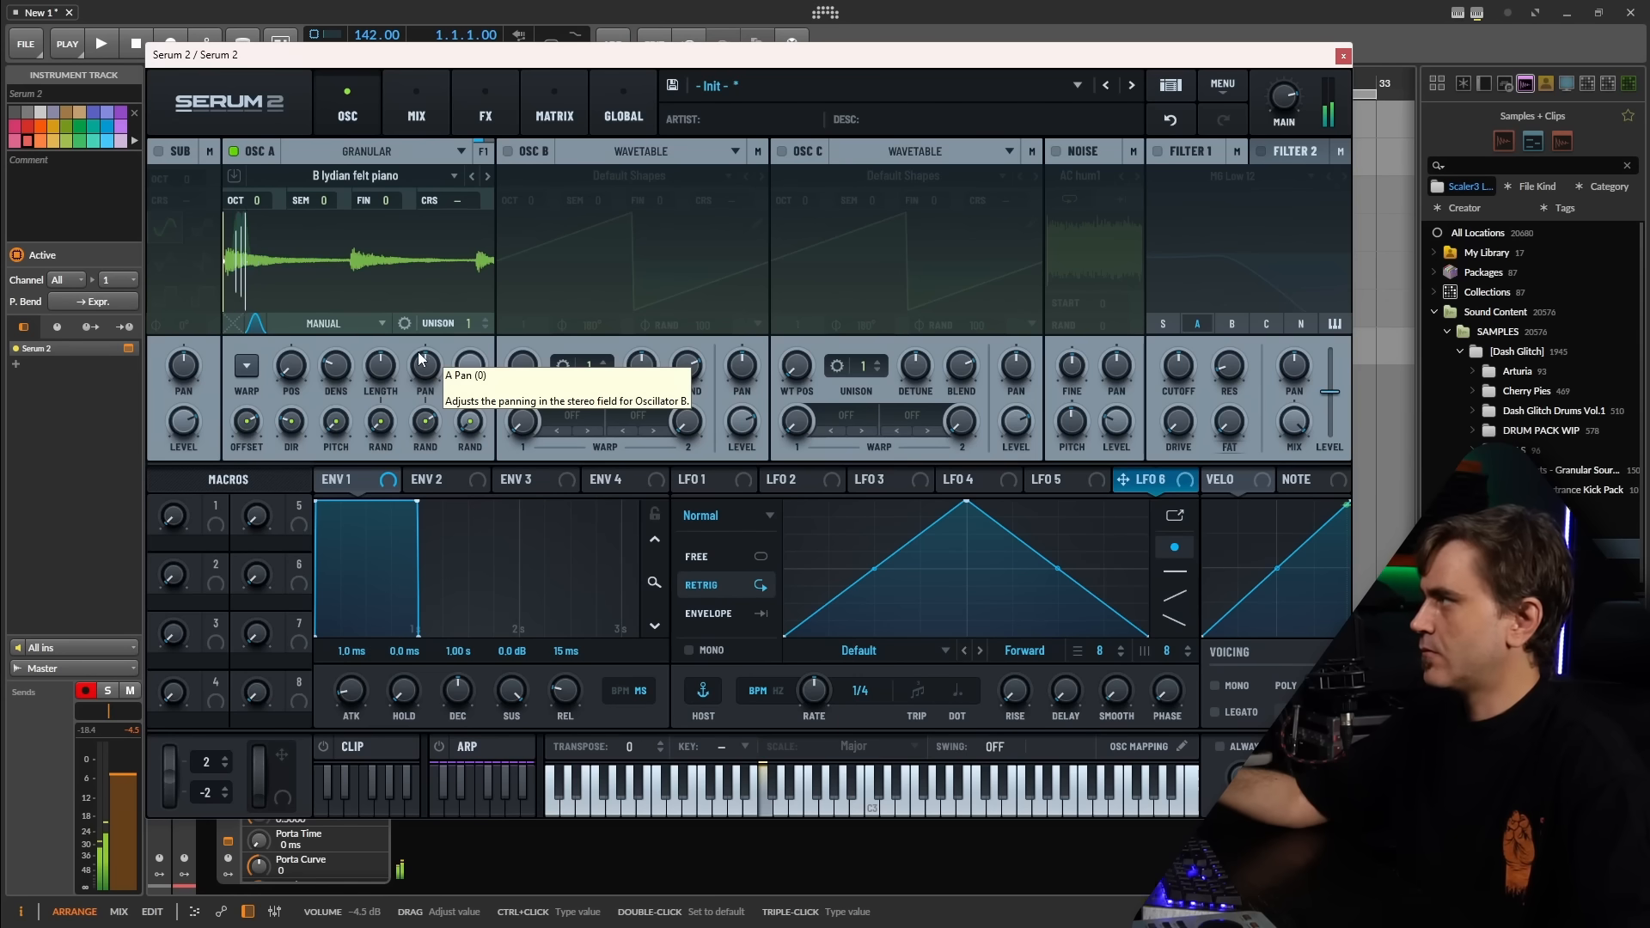
mouse_move(270, 406)
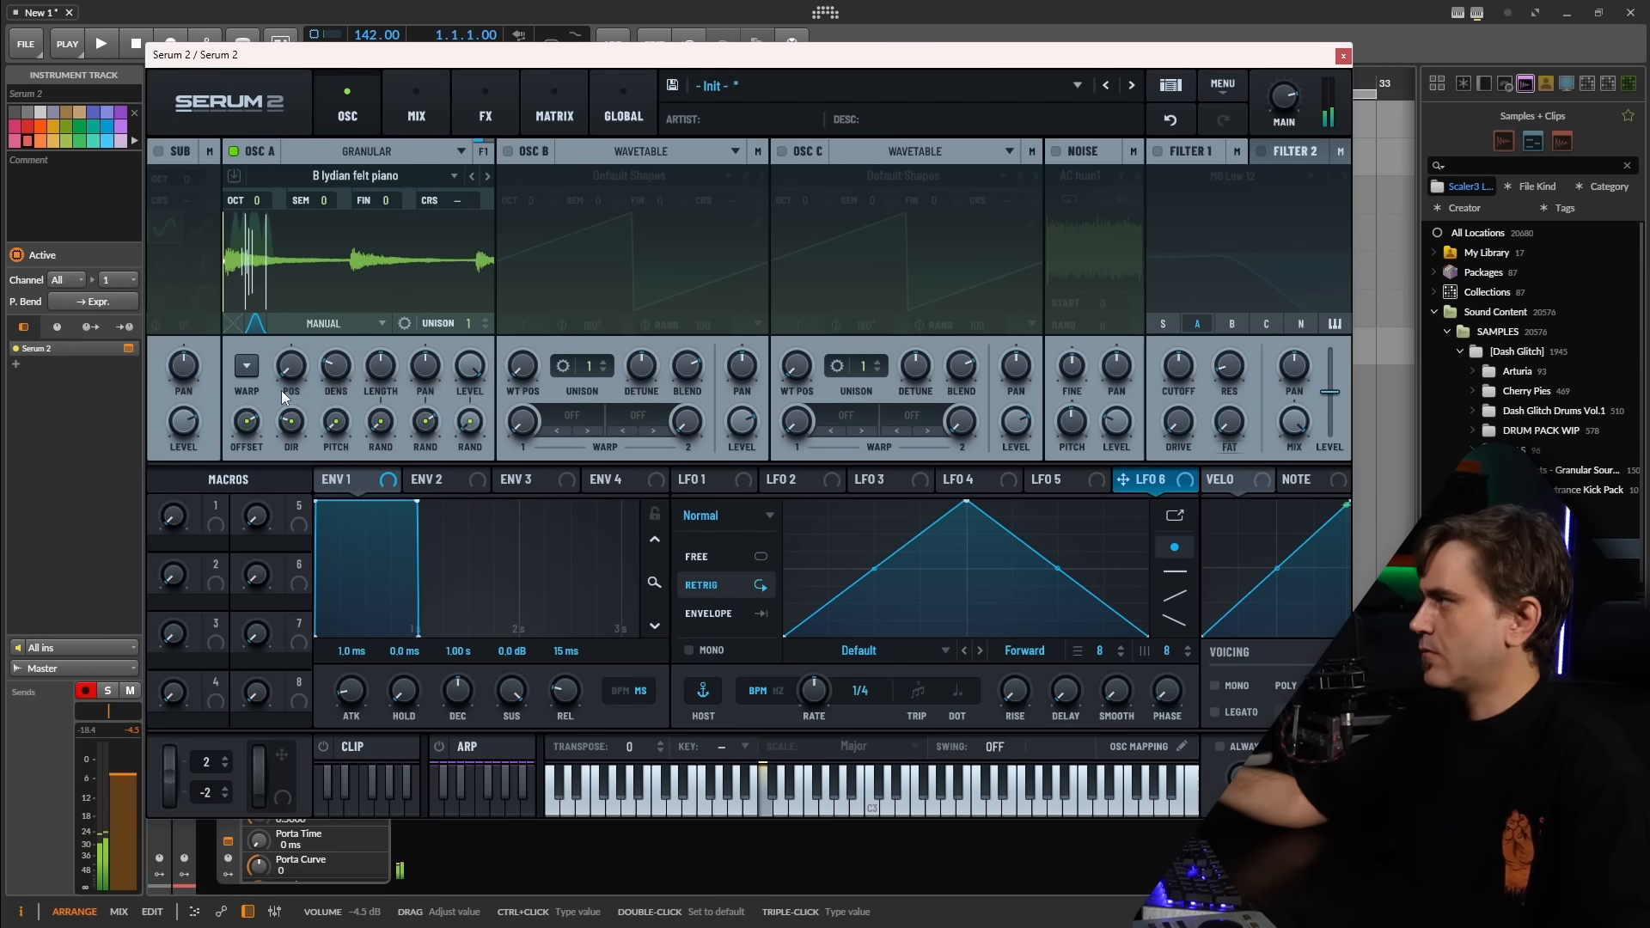
left_click_drag(386, 363, 388, 343)
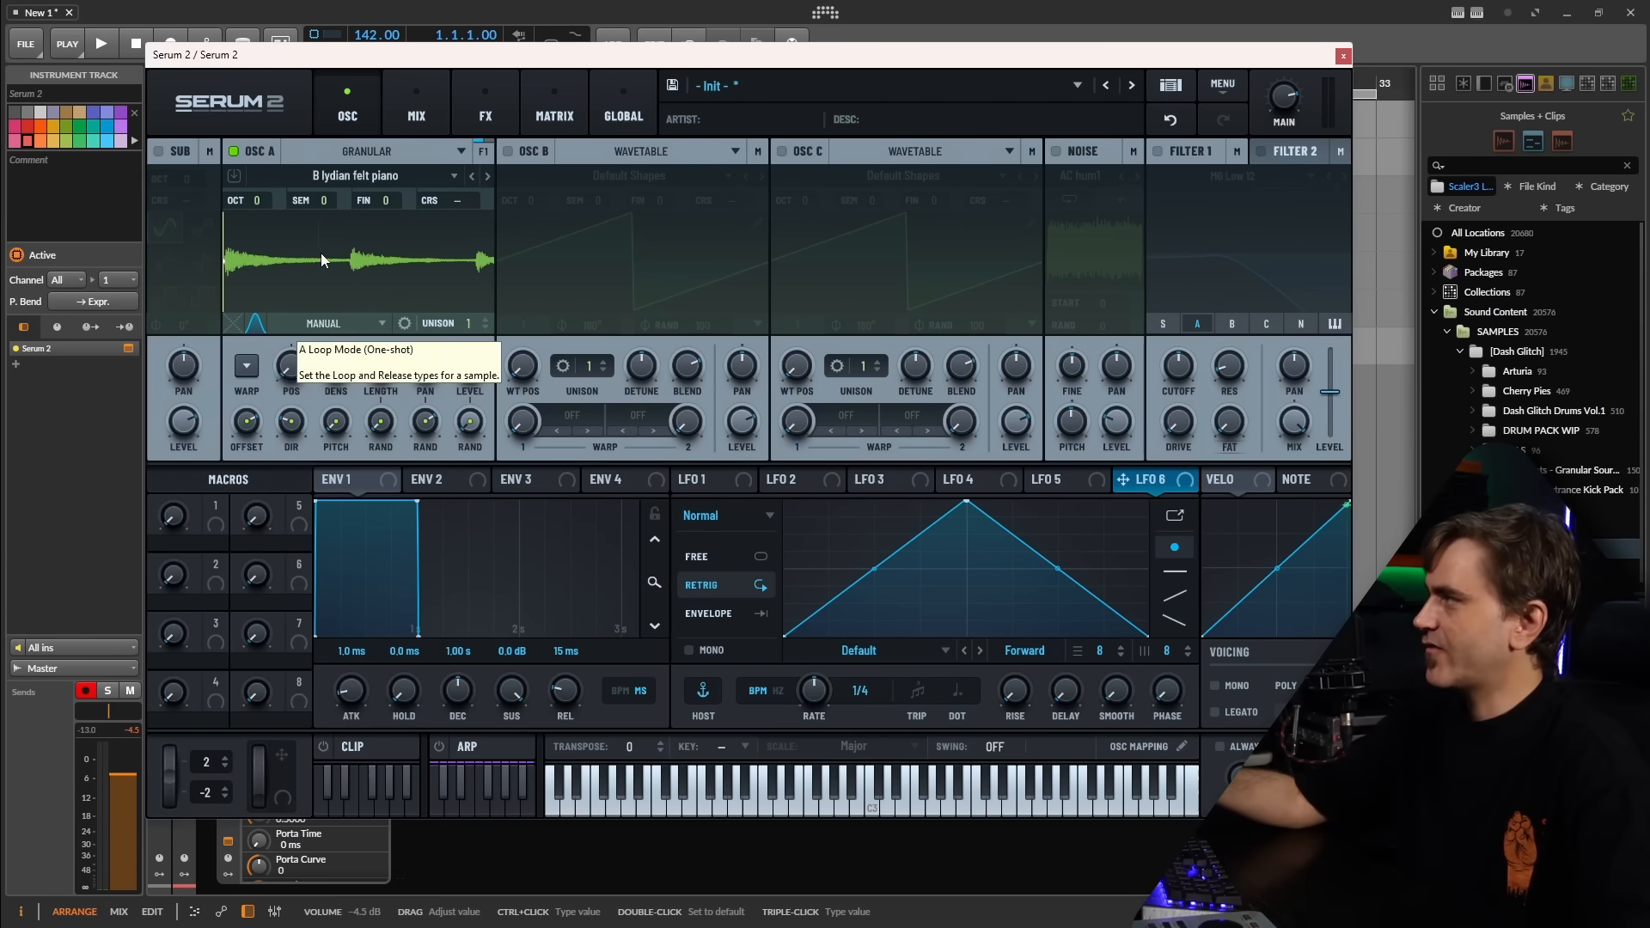
left_click_drag(322, 255, 365, 85)
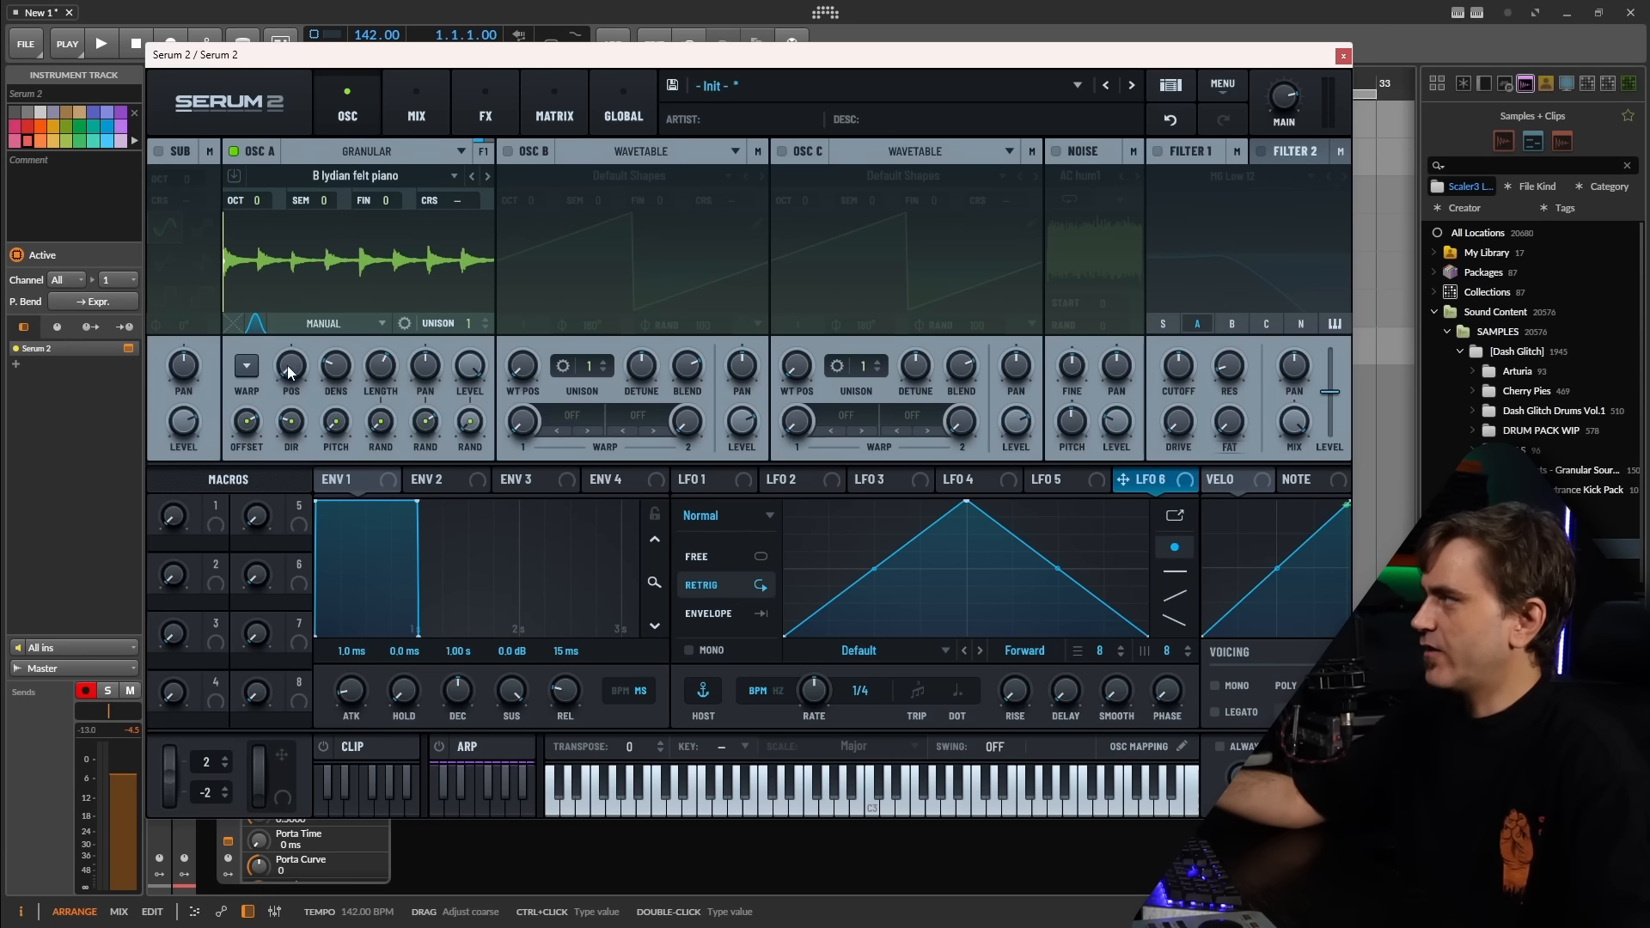
- Audition the felt piano sample by sweeping OSC A's scan position forward and back to the start
mouse_move(289, 364)
left_mouse_down()
mouse_move(296, 338)
mouse_move(294, 373)
left_mouse_up()
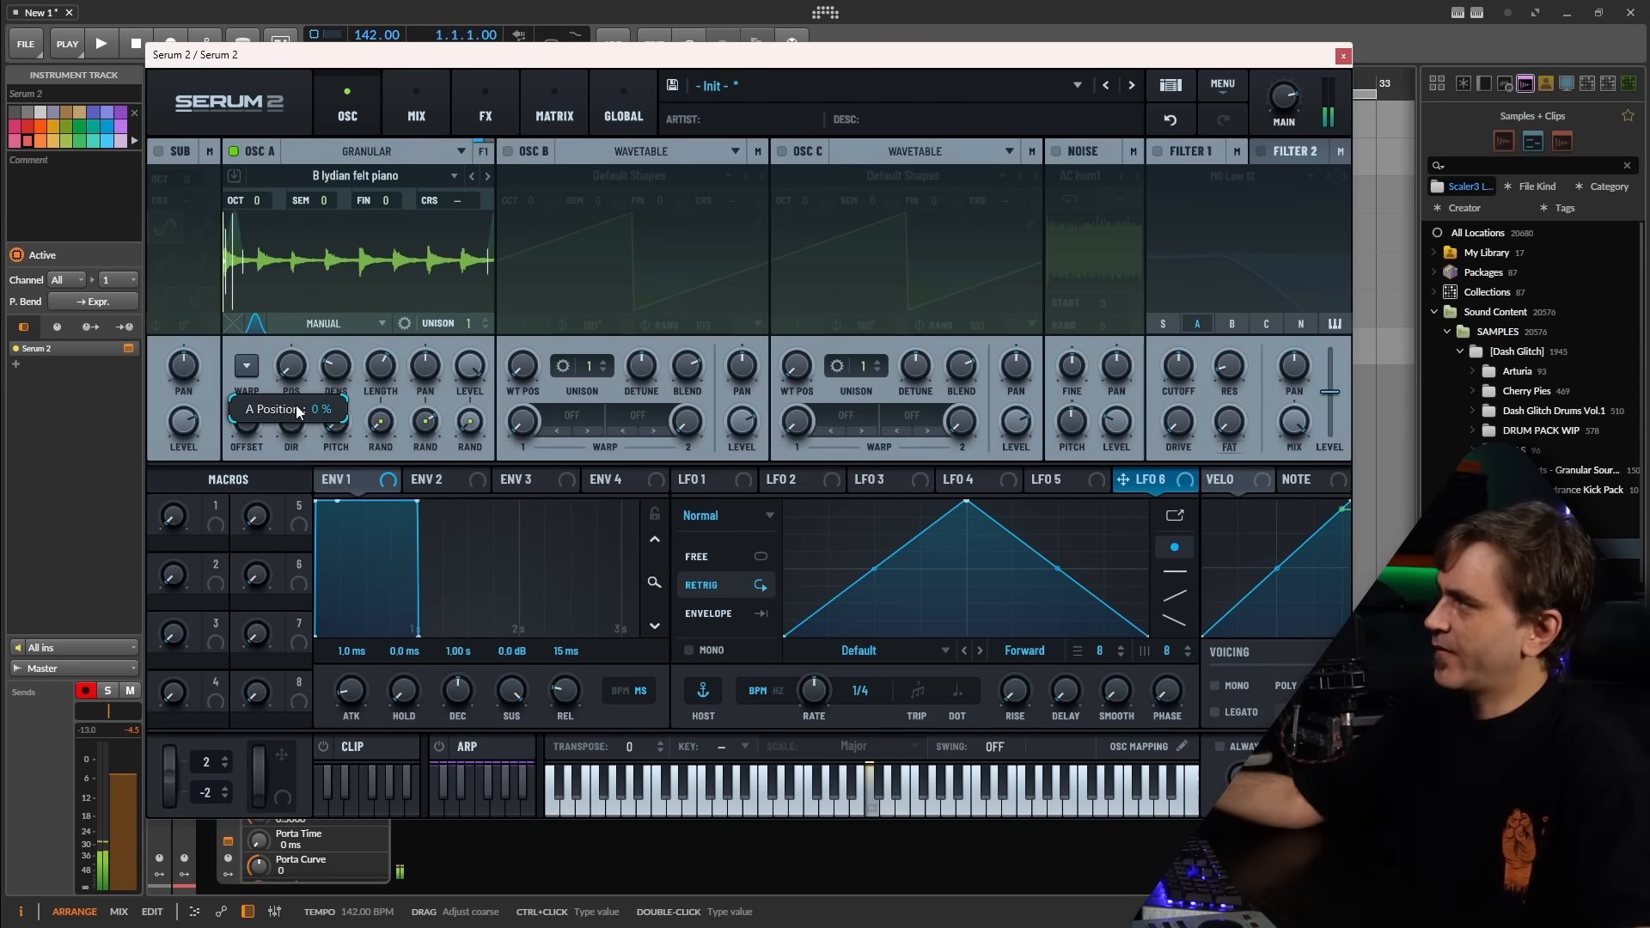
left_click_drag(302, 376, 313, 338)
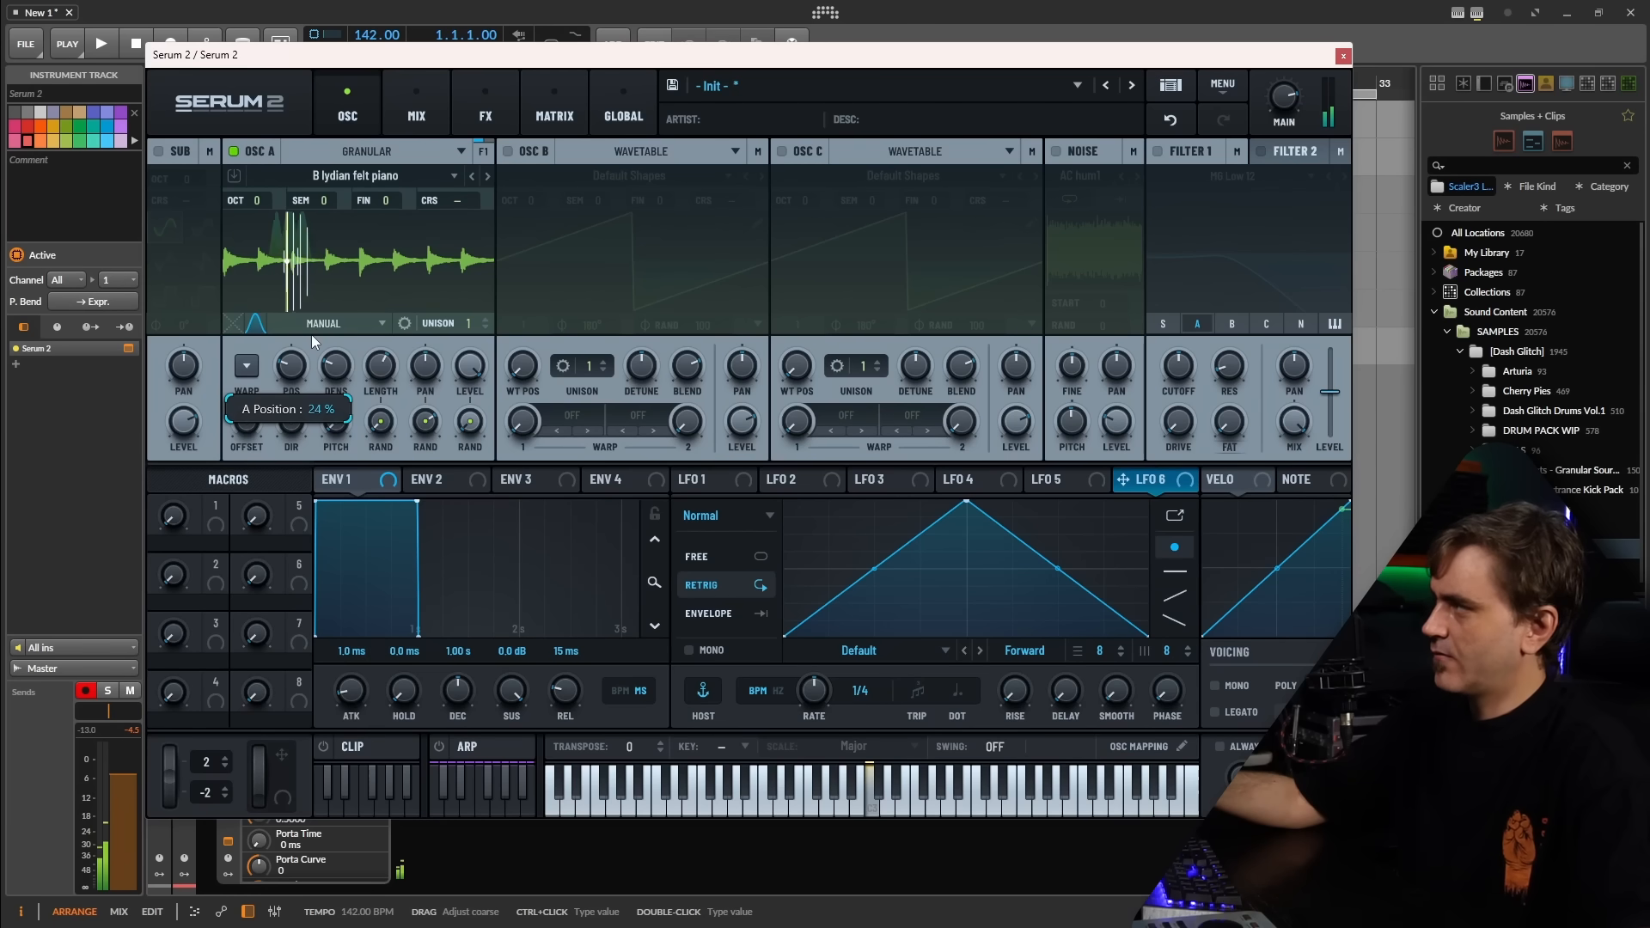
left_click_drag(291, 369, 302, 354)
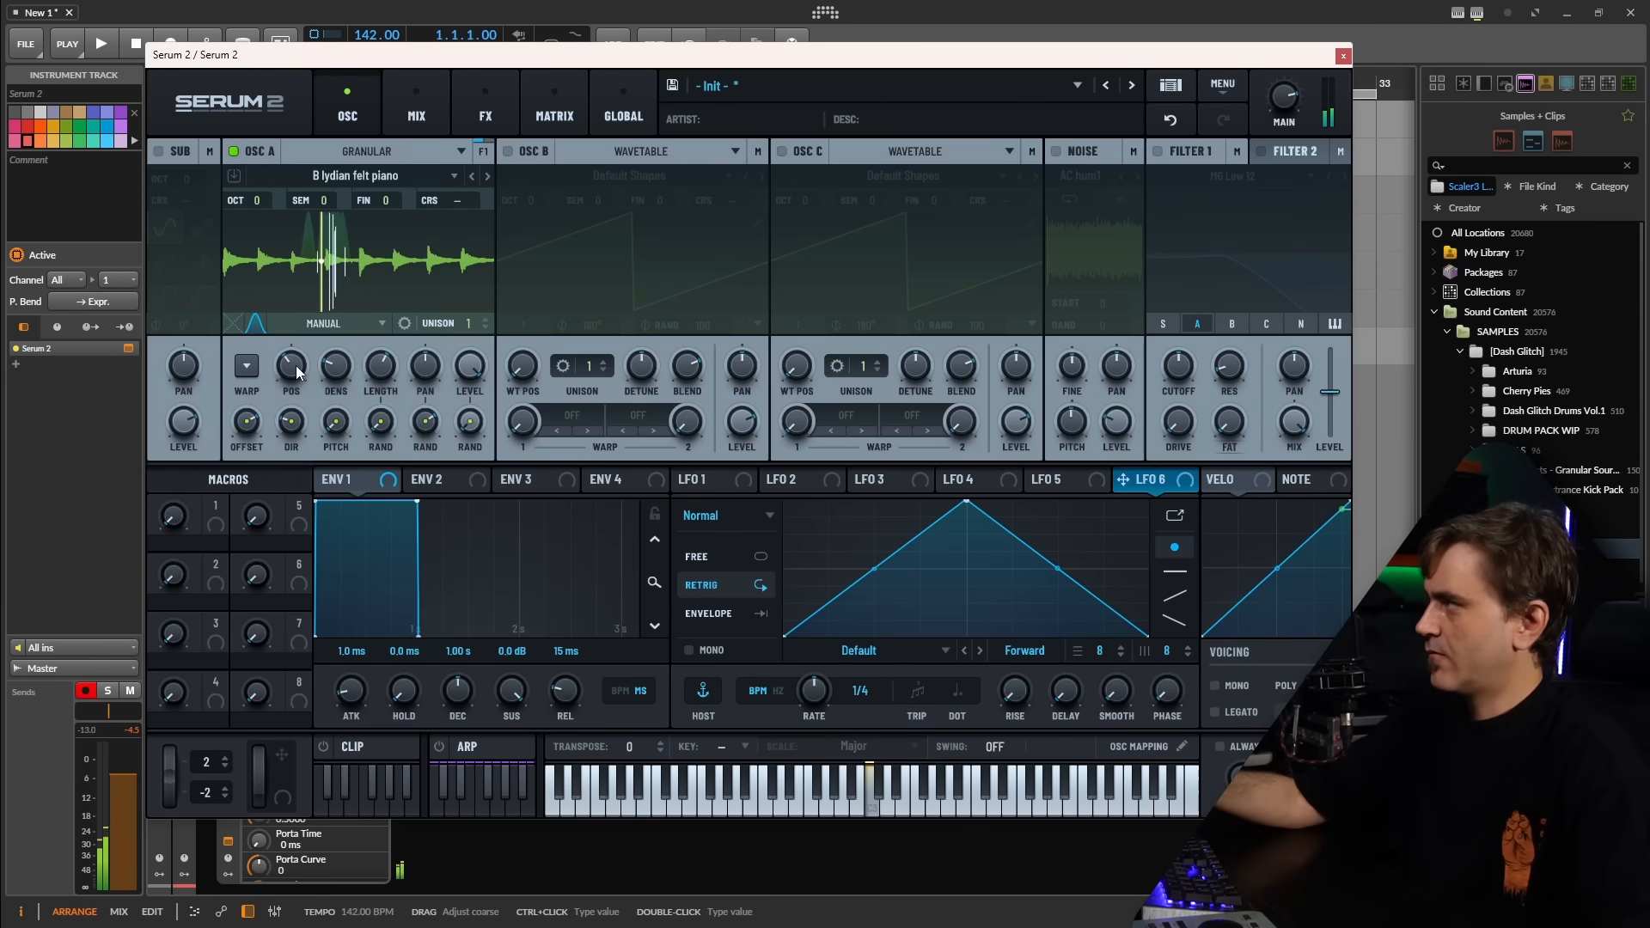
mouse_move(295, 364)
left_mouse_down()
mouse_move(303, 338)
mouse_move(260, 426)
left_mouse_up()
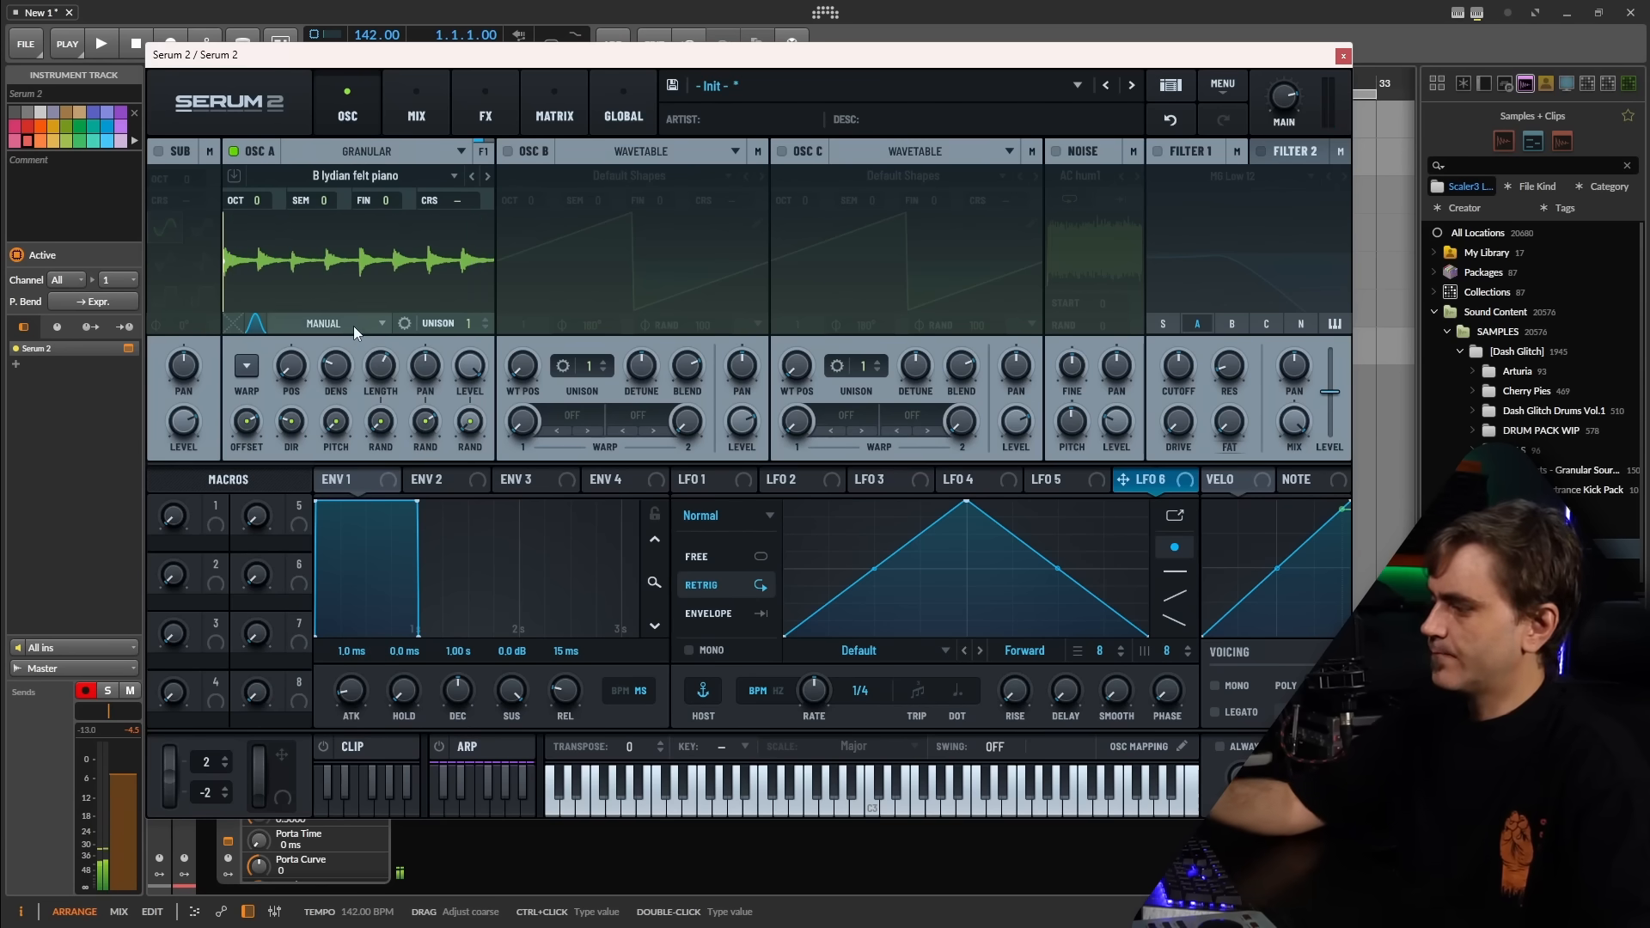
- Add a Reverb effect to the Main effects chain and set its type to Nitrous
left_click(486, 107)
left_click(169, 186)
left_click(185, 424)
left_click(656, 179)
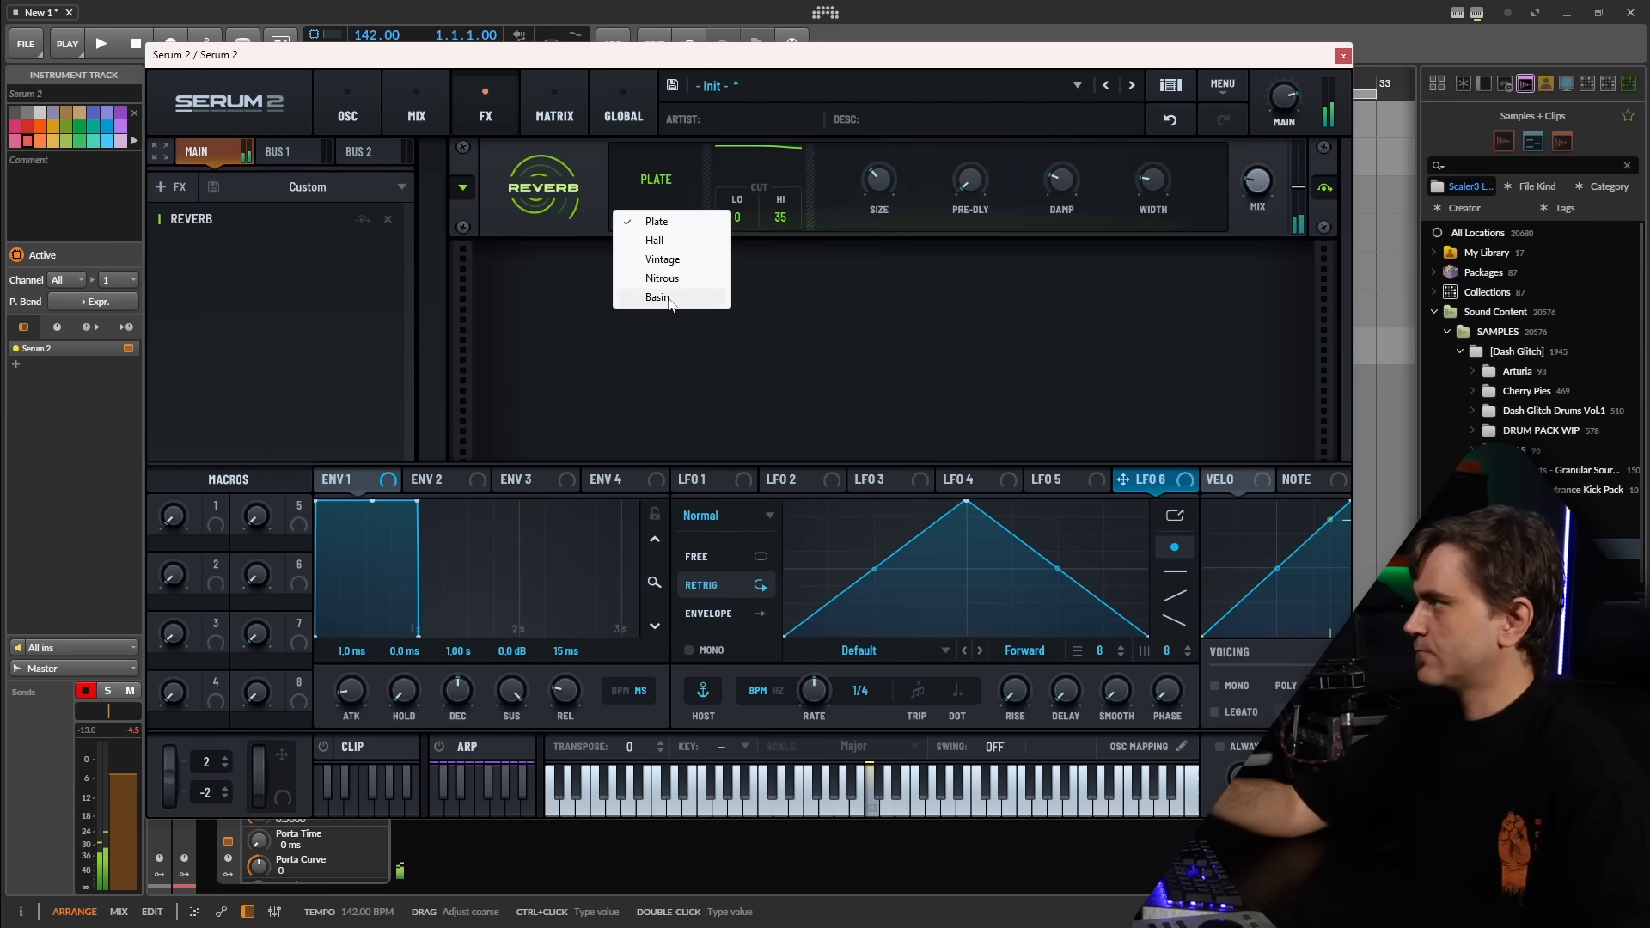
left_click(662, 278)
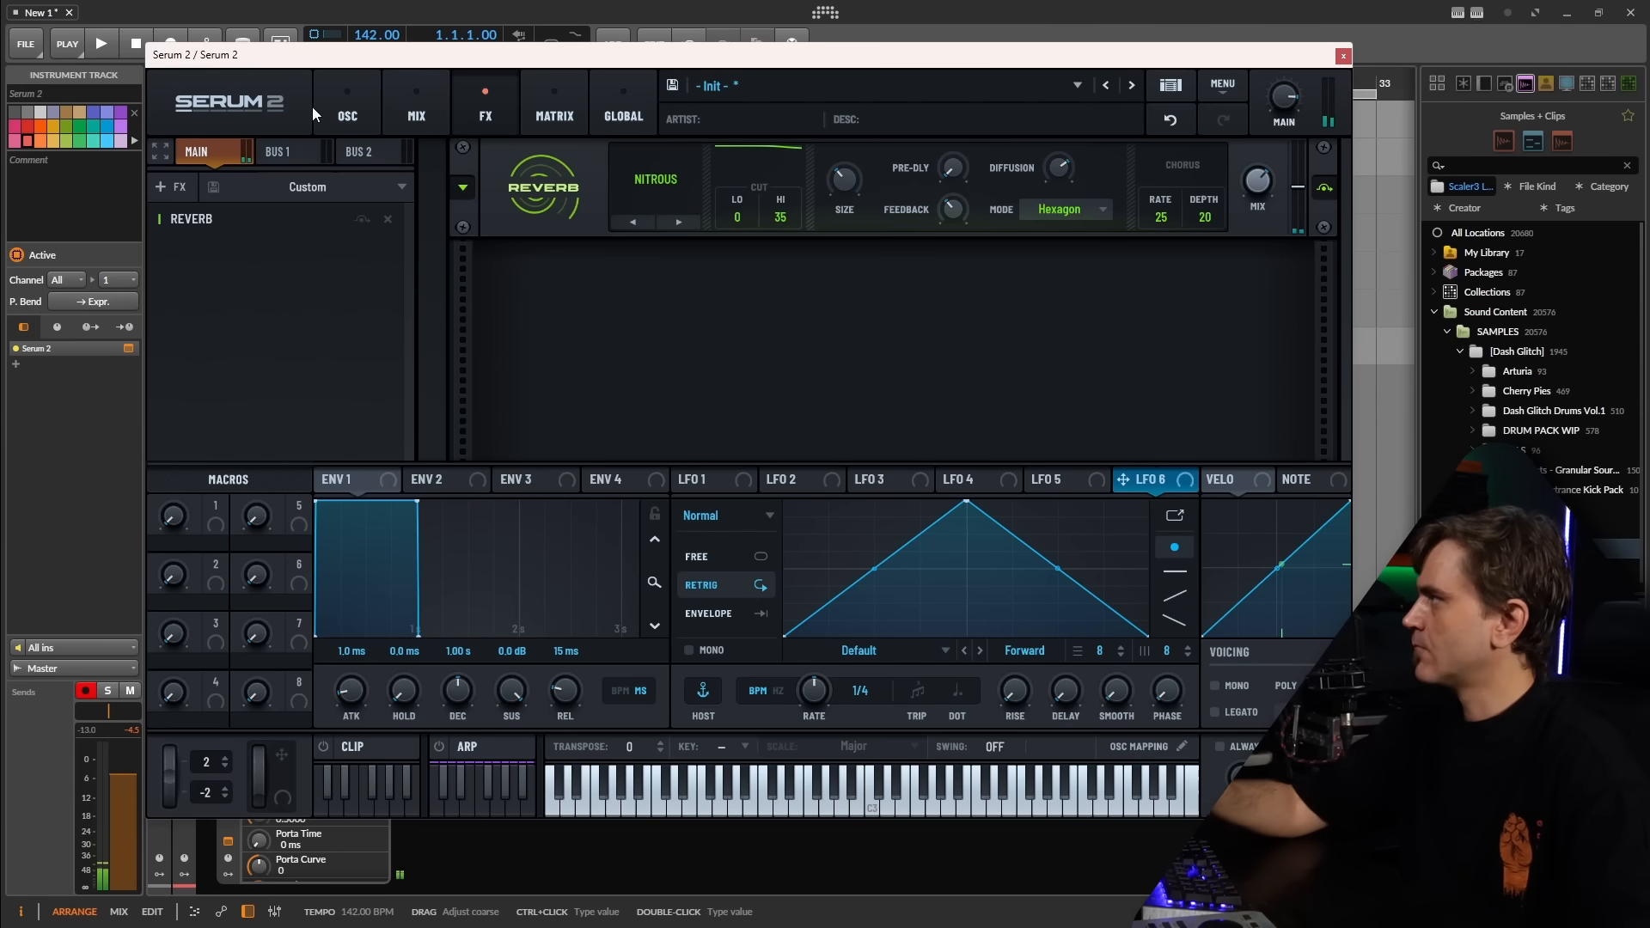
- Raise the track volume to +3.4 dB and move OSC A's scan position through the sample to play the reverberated grains
left_click(357, 114)
left_click_drag(116, 741, 137, 750)
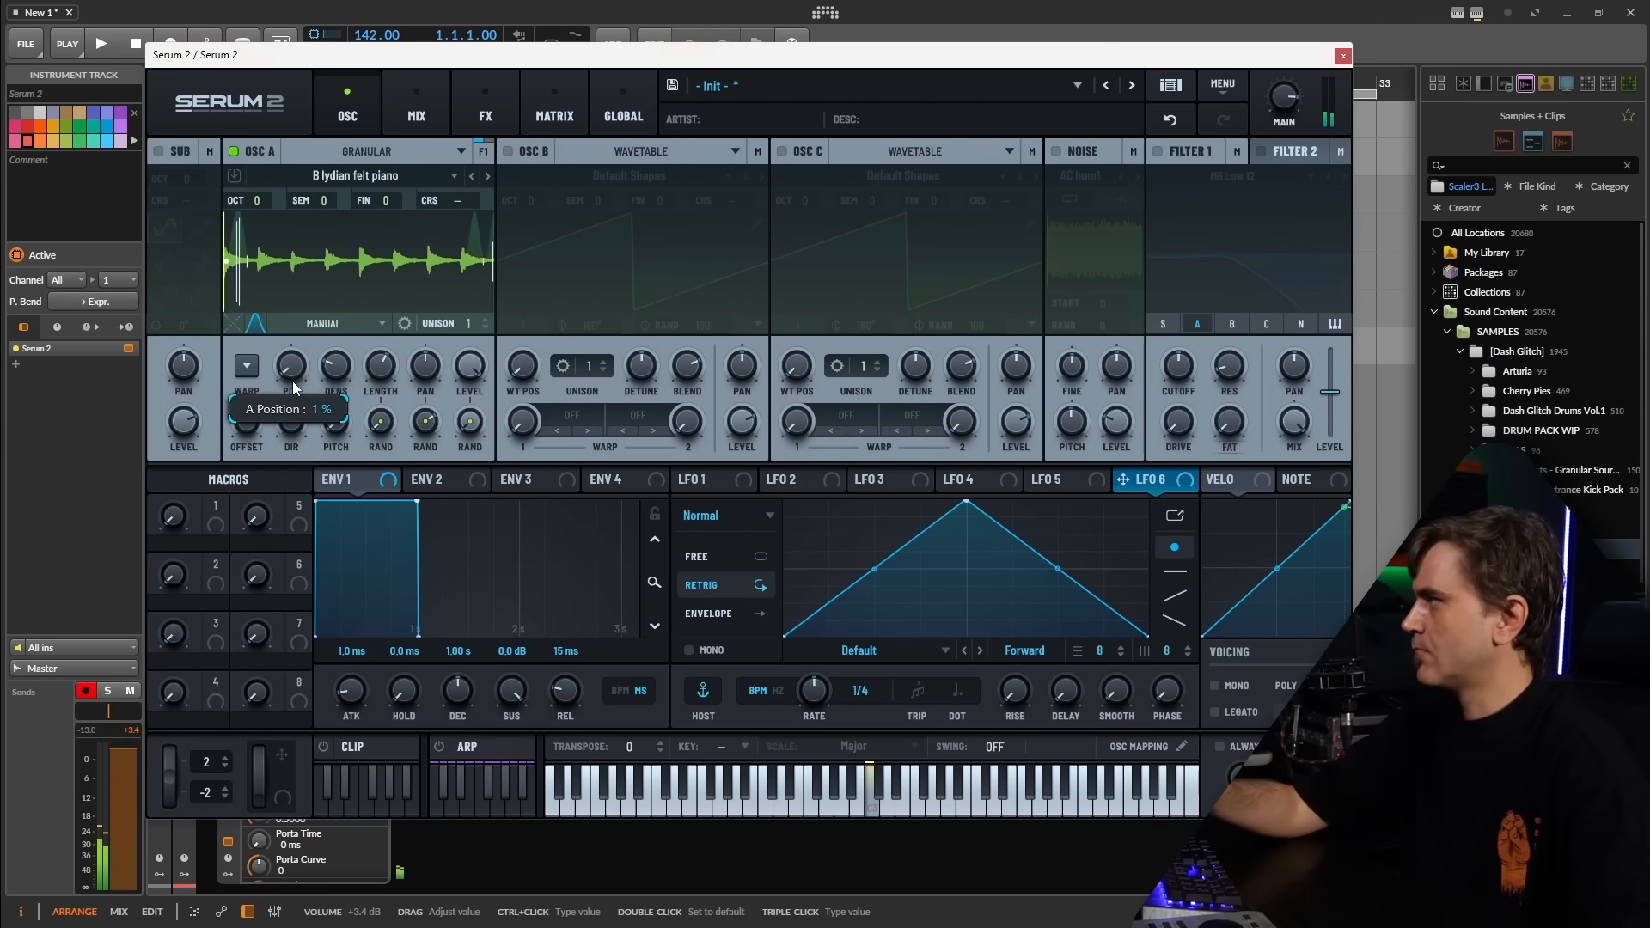
left_click_drag(292, 380, 306, 341)
left_click_drag(289, 371, 299, 350)
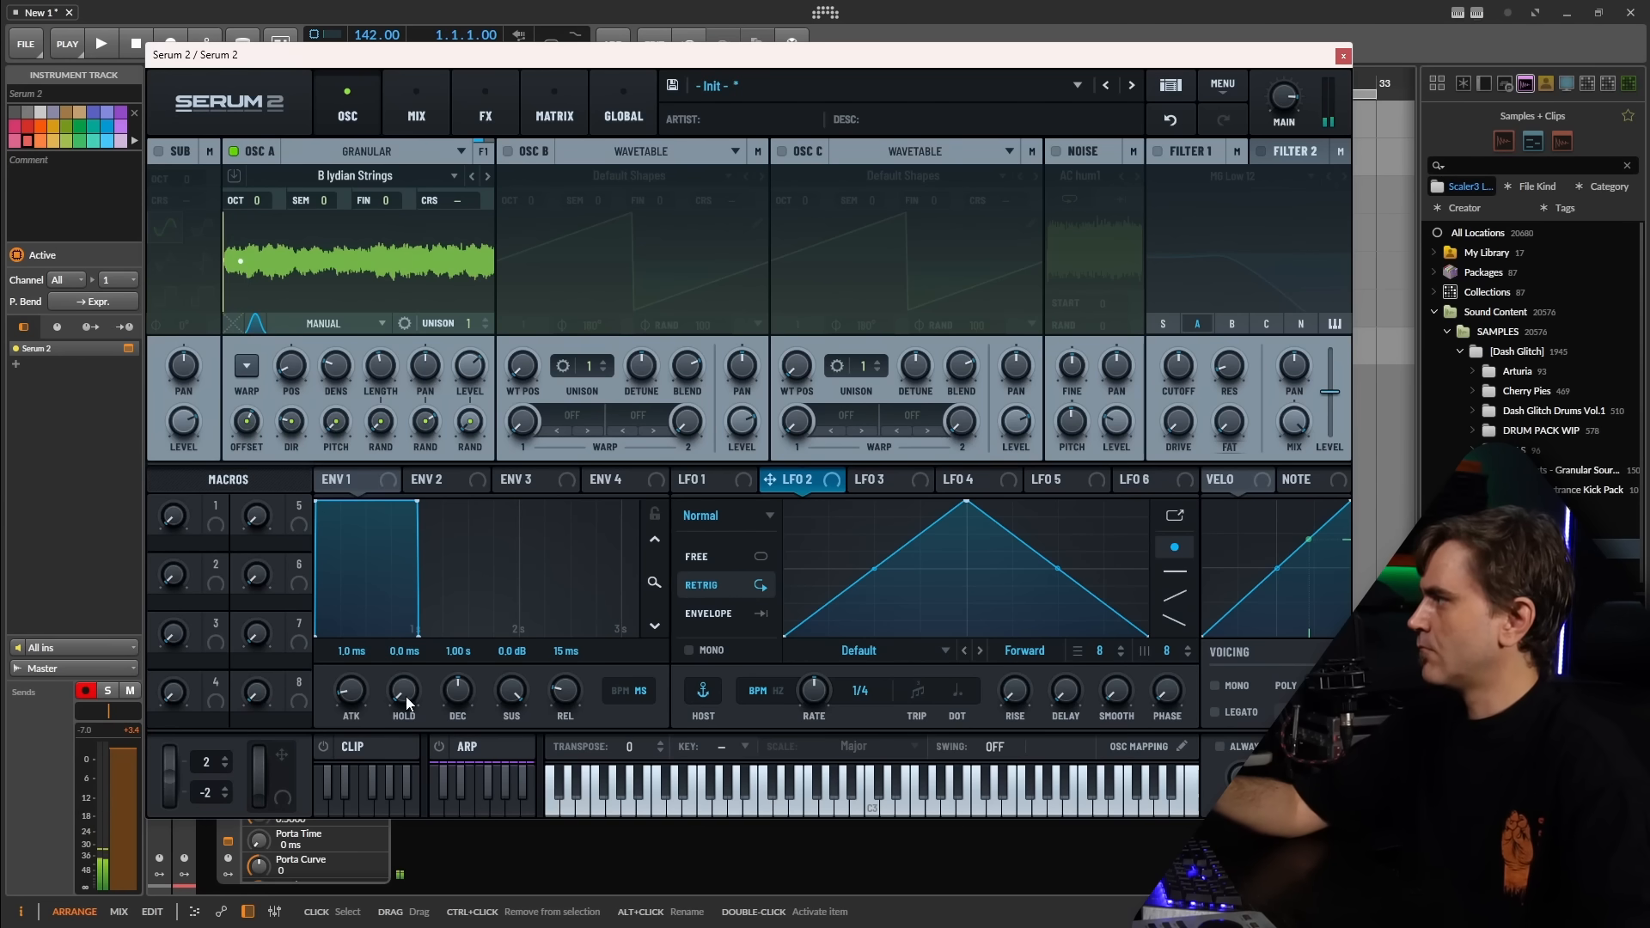
- Set ENV 1's attack to 1.01 s and its release to 6.35 s for the B lydian Strings sound
left_click_drag(353, 651, 359, 637)
left_click_drag(564, 695, 579, 601)
left_click_drag(555, 693, 559, 662)
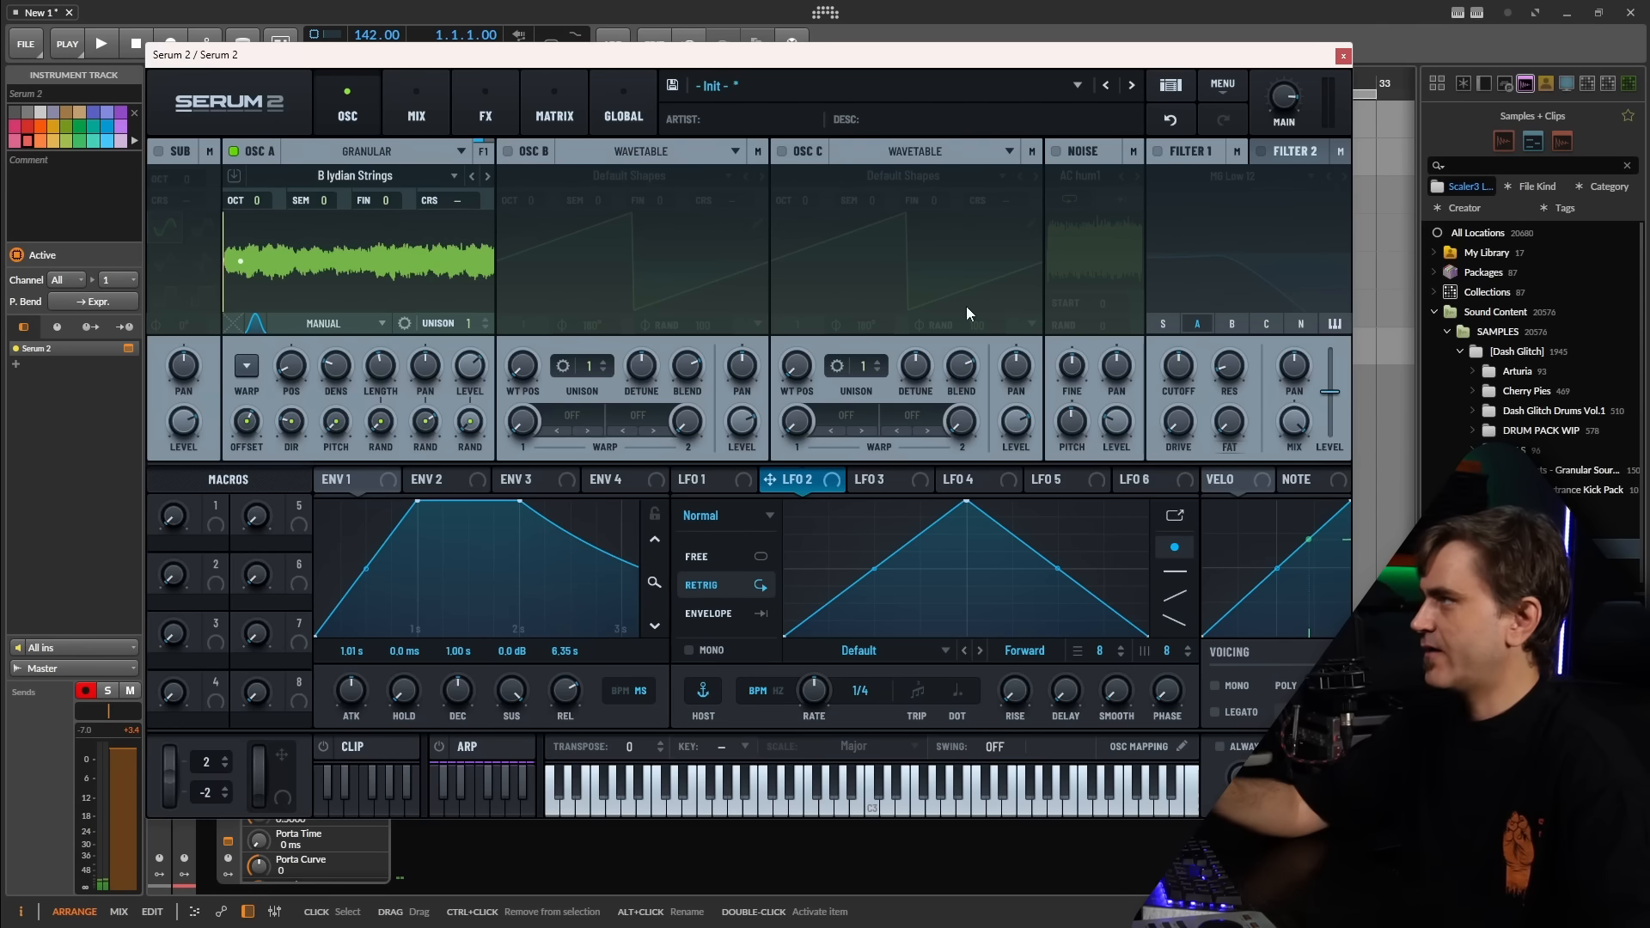
- Enable Filter 1 with the MG Low 12 type and raise its cutoff while advancing OSC A's scan position
left_click(1157, 150)
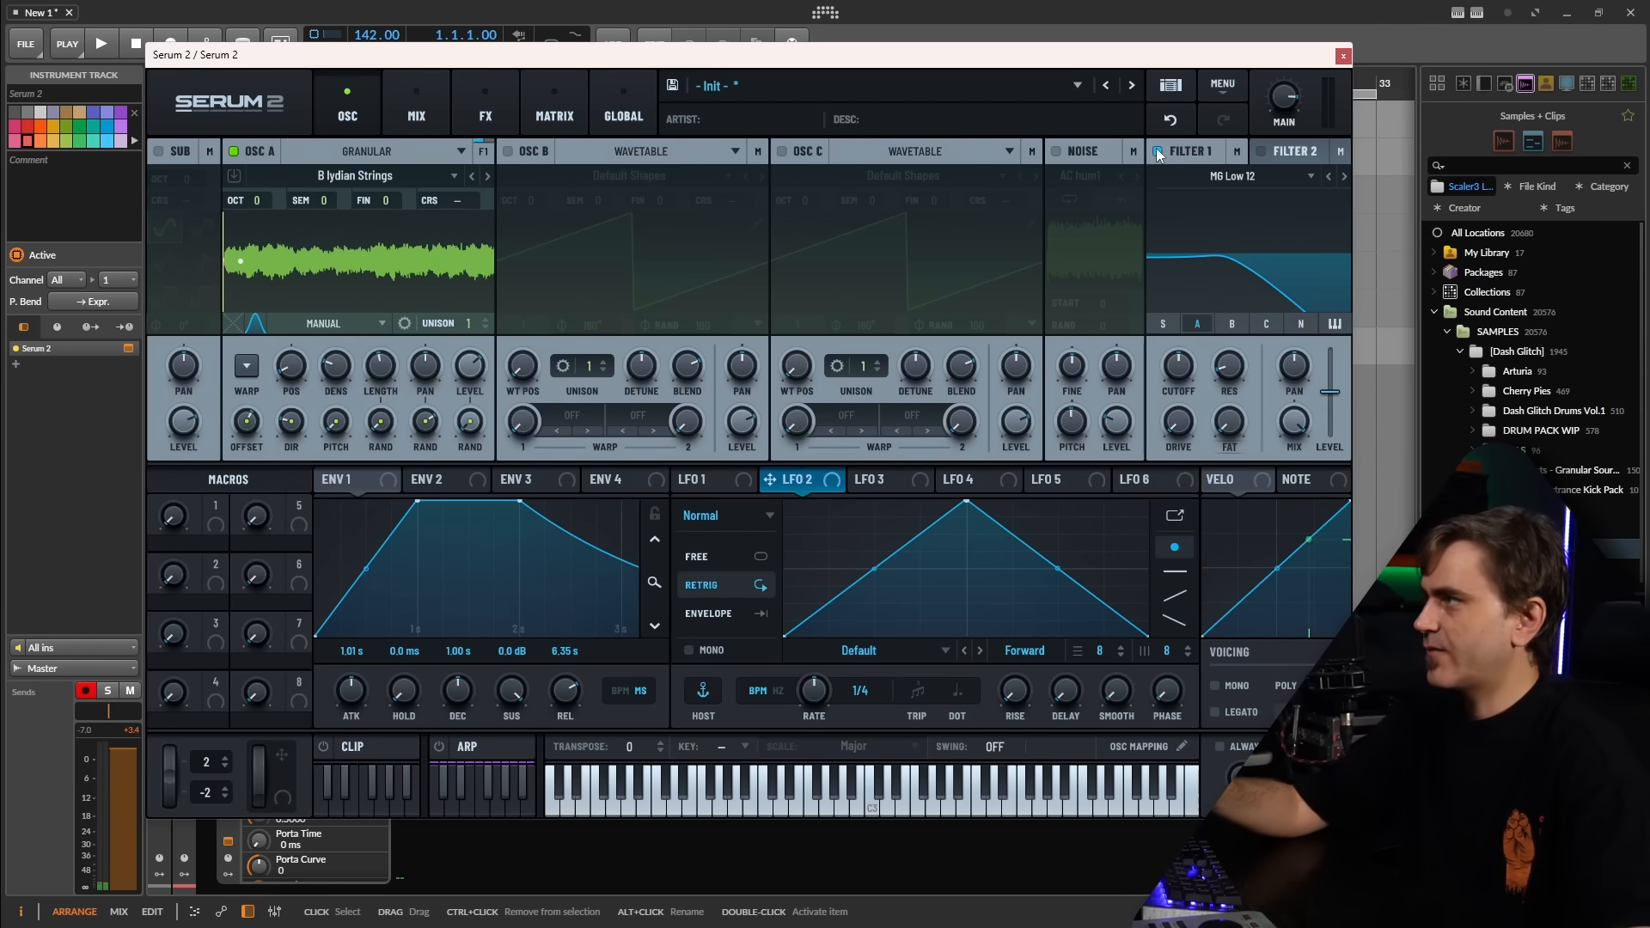
mouse_move(1179, 373)
left_mouse_down()
mouse_move(1188, 344)
mouse_move(1171, 388)
mouse_move(1194, 312)
mouse_move(1182, 370)
mouse_move(1204, 321)
mouse_move(1191, 370)
mouse_move(1189, 347)
left_mouse_up()
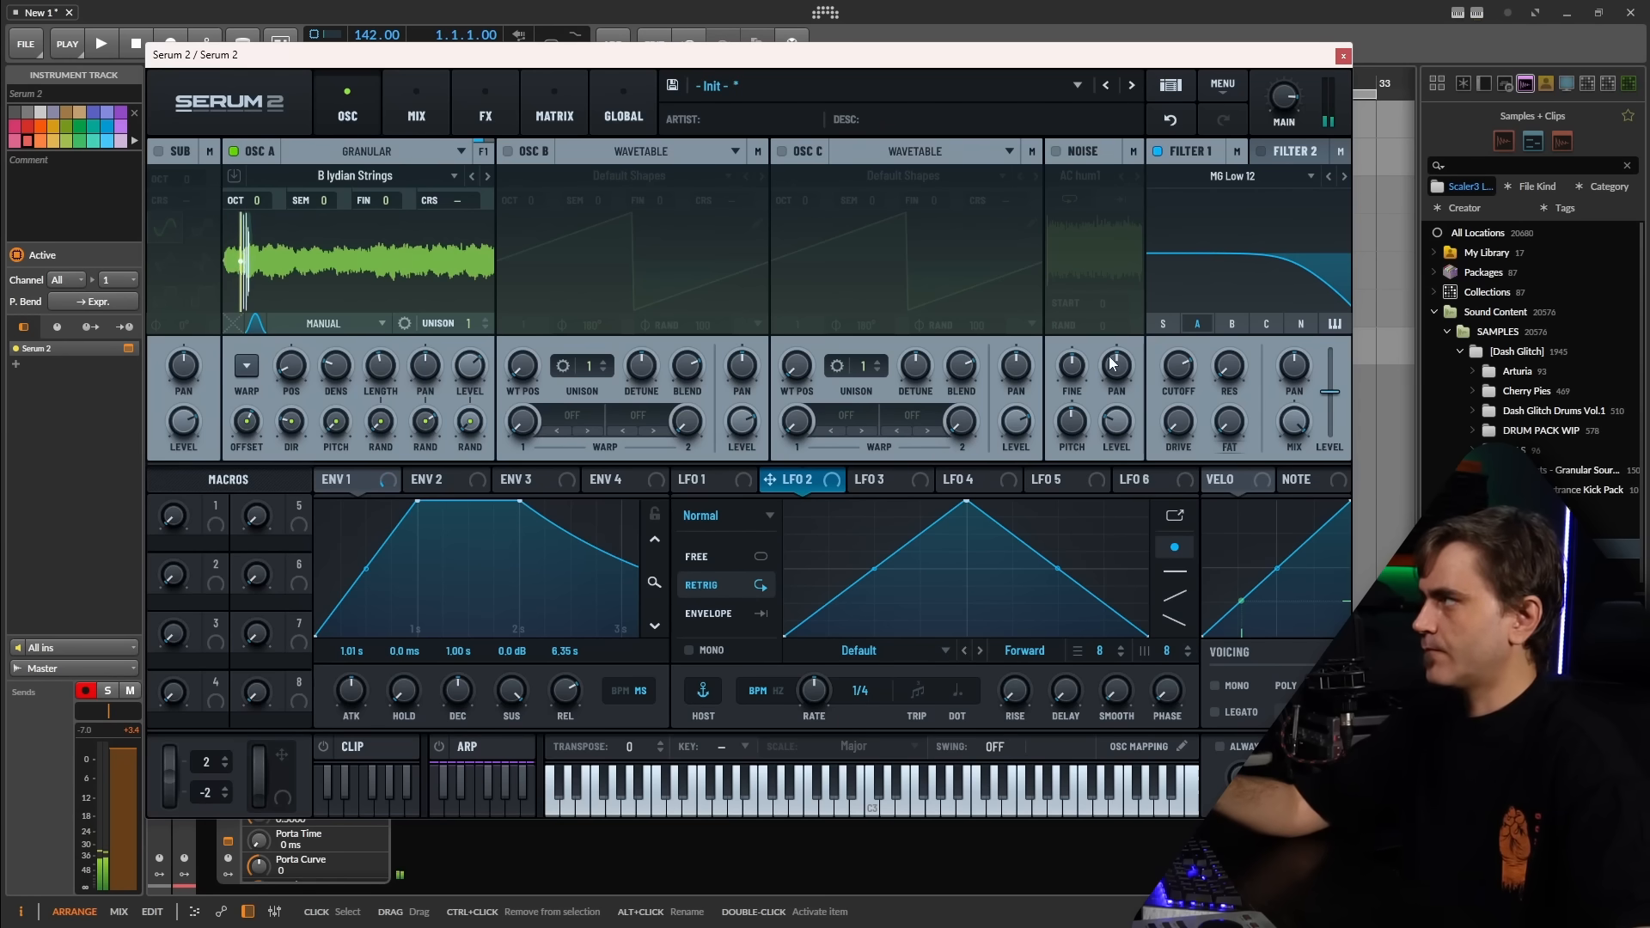
left_click_drag(294, 368, 302, 361)
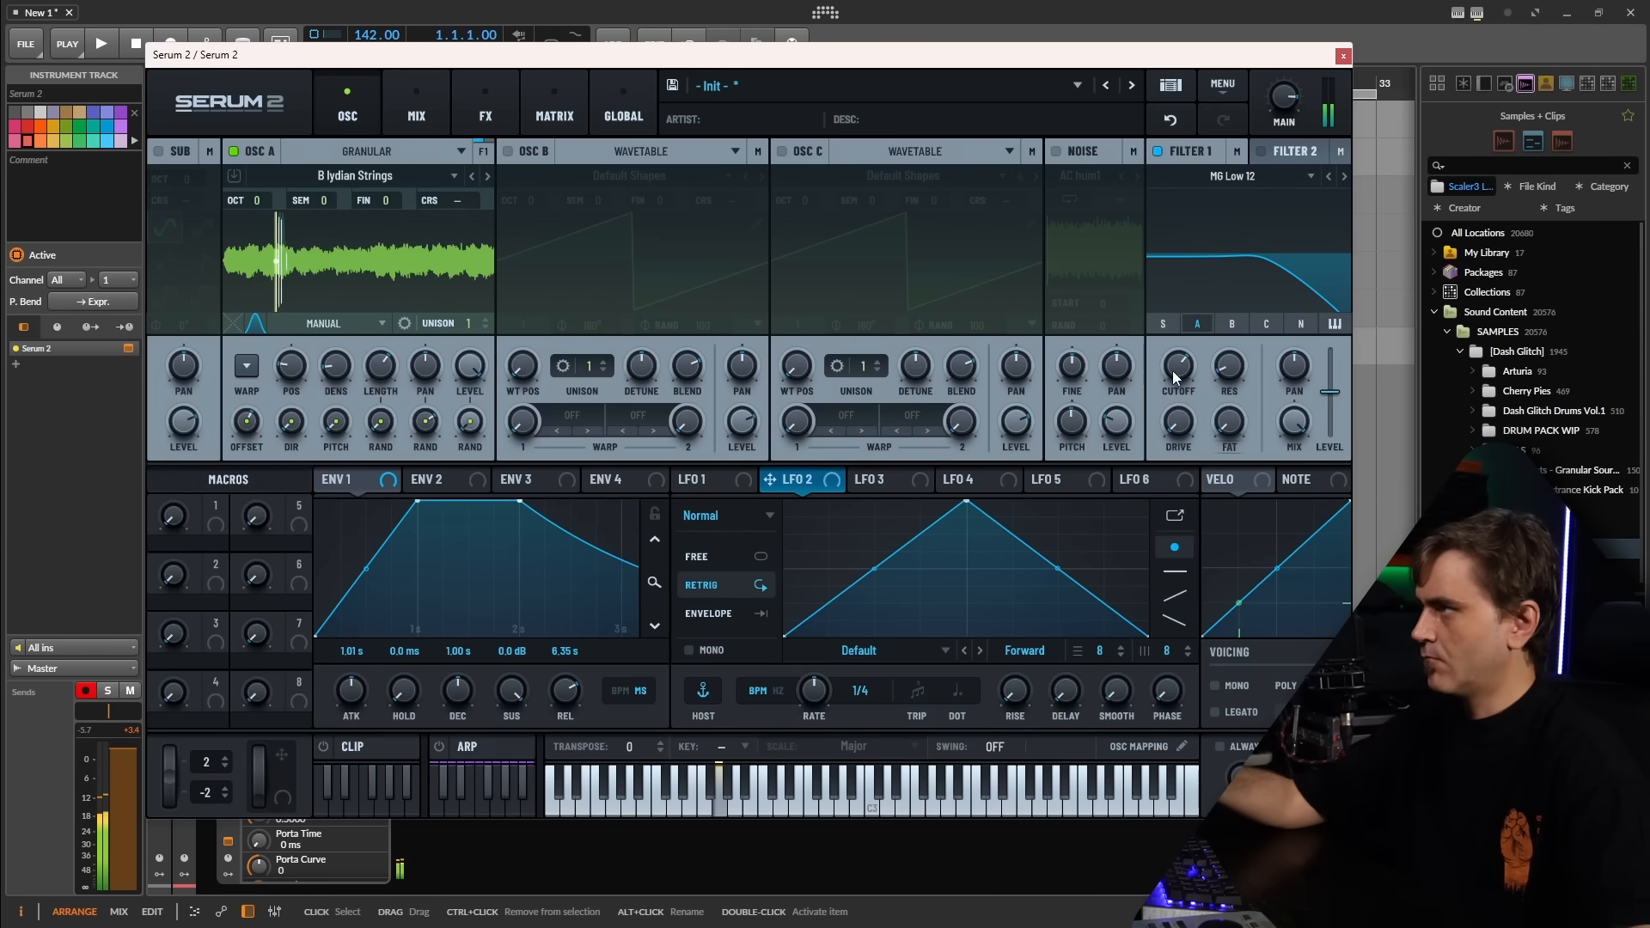
left_click_drag(1174, 374, 1192, 365)
- Advance OSC A's scan position past the middle of the strings sample and lower the Filter 1 cutoff to 73 Hz
left_click_drag(292, 364, 300, 345)
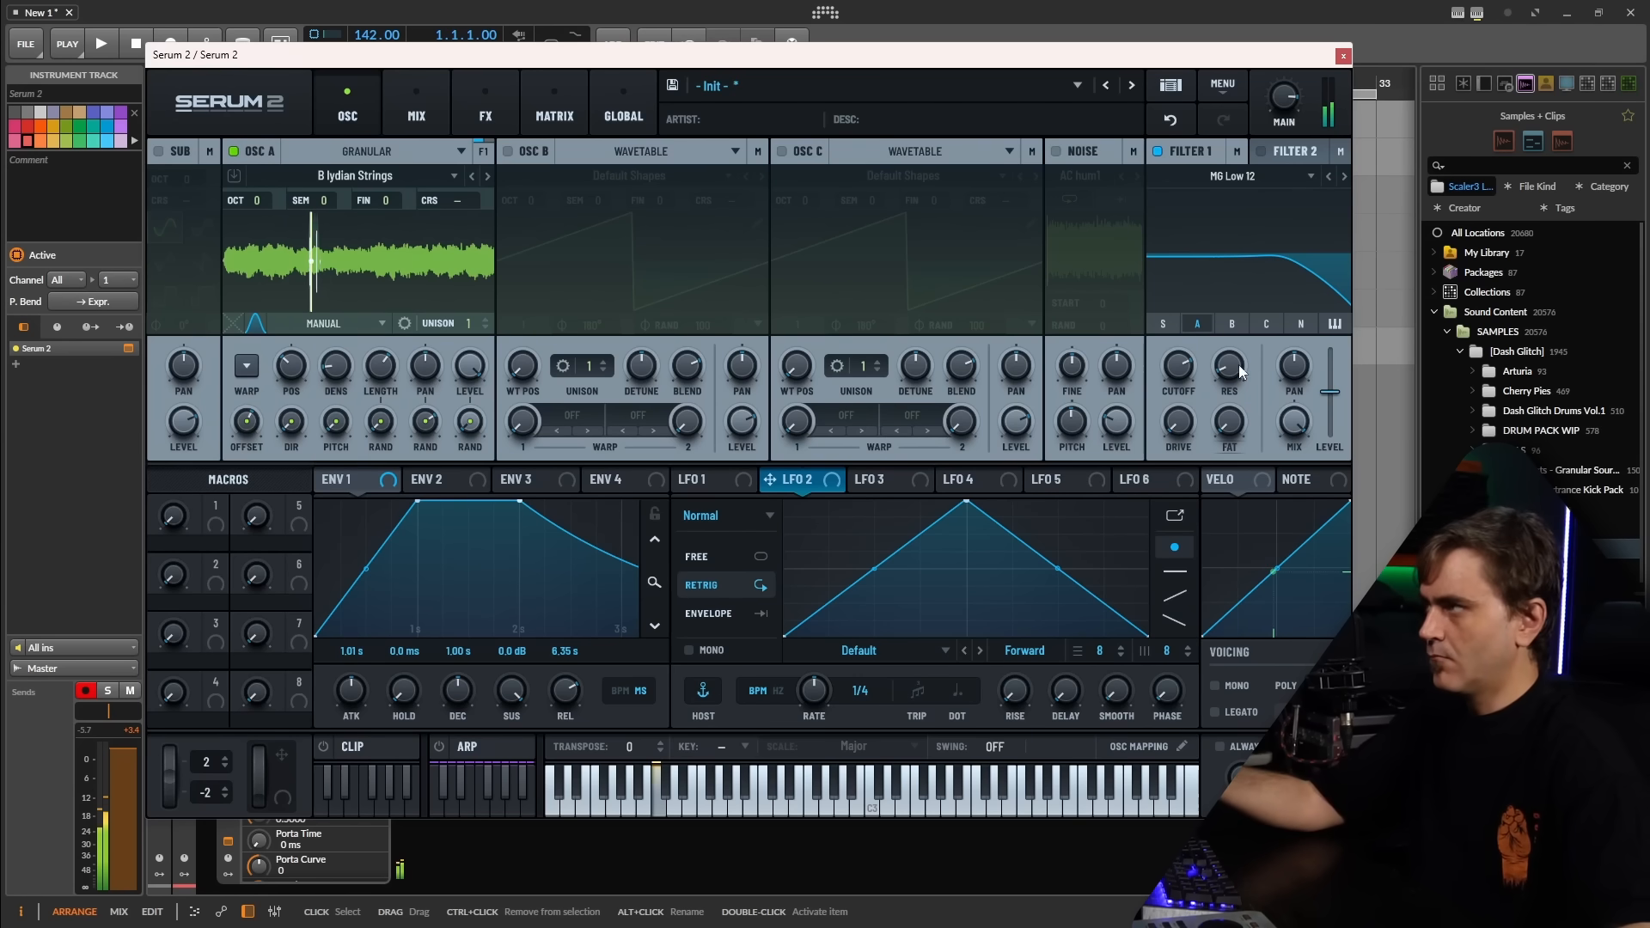
mouse_move(1178, 369)
left_mouse_down()
mouse_move(1197, 362)
mouse_move(1166, 389)
mouse_move(1192, 351)
left_mouse_up()
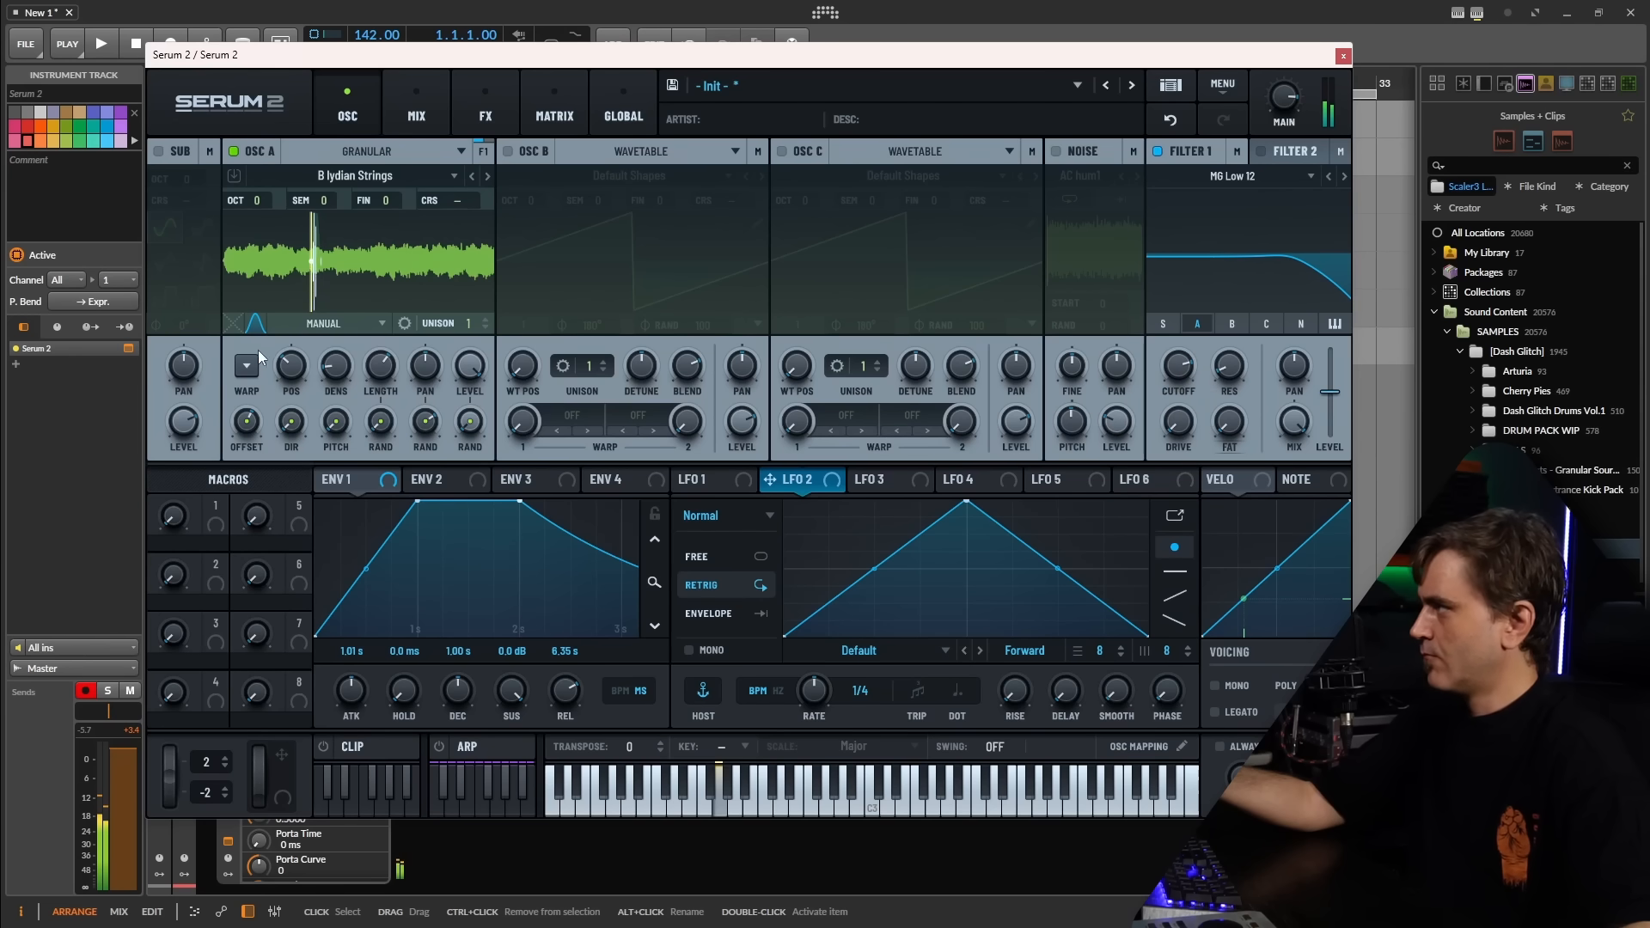
mouse_move(294, 366)
left_mouse_down()
mouse_move(305, 346)
mouse_move(305, 365)
left_mouse_up()
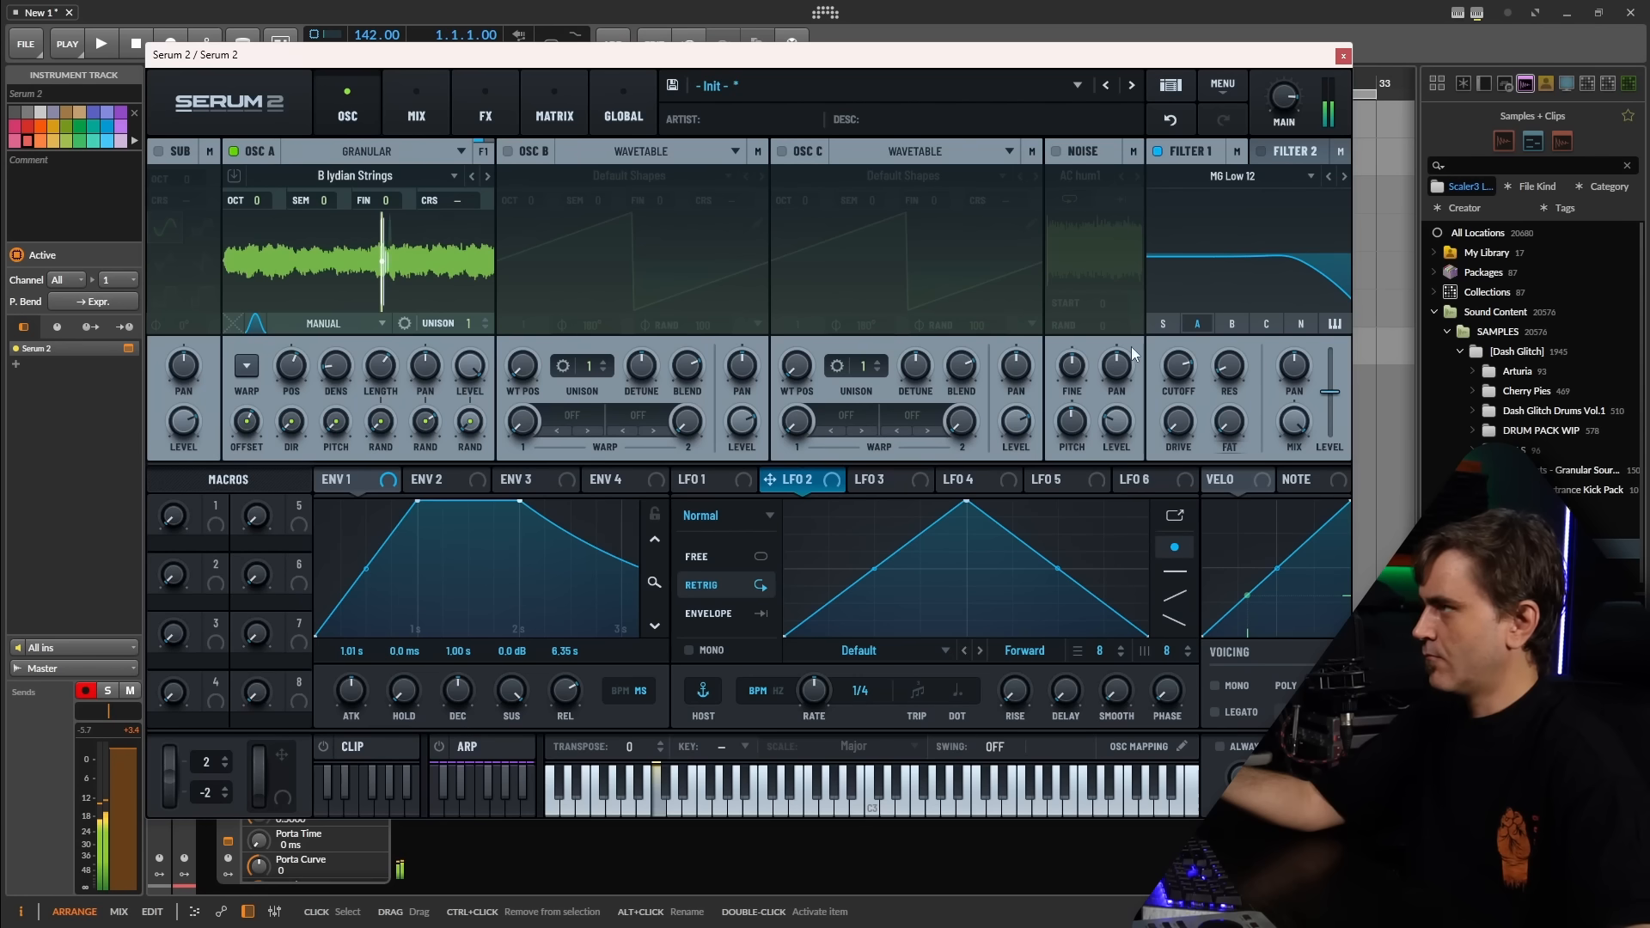
left_click_drag(1190, 372, 1161, 450)
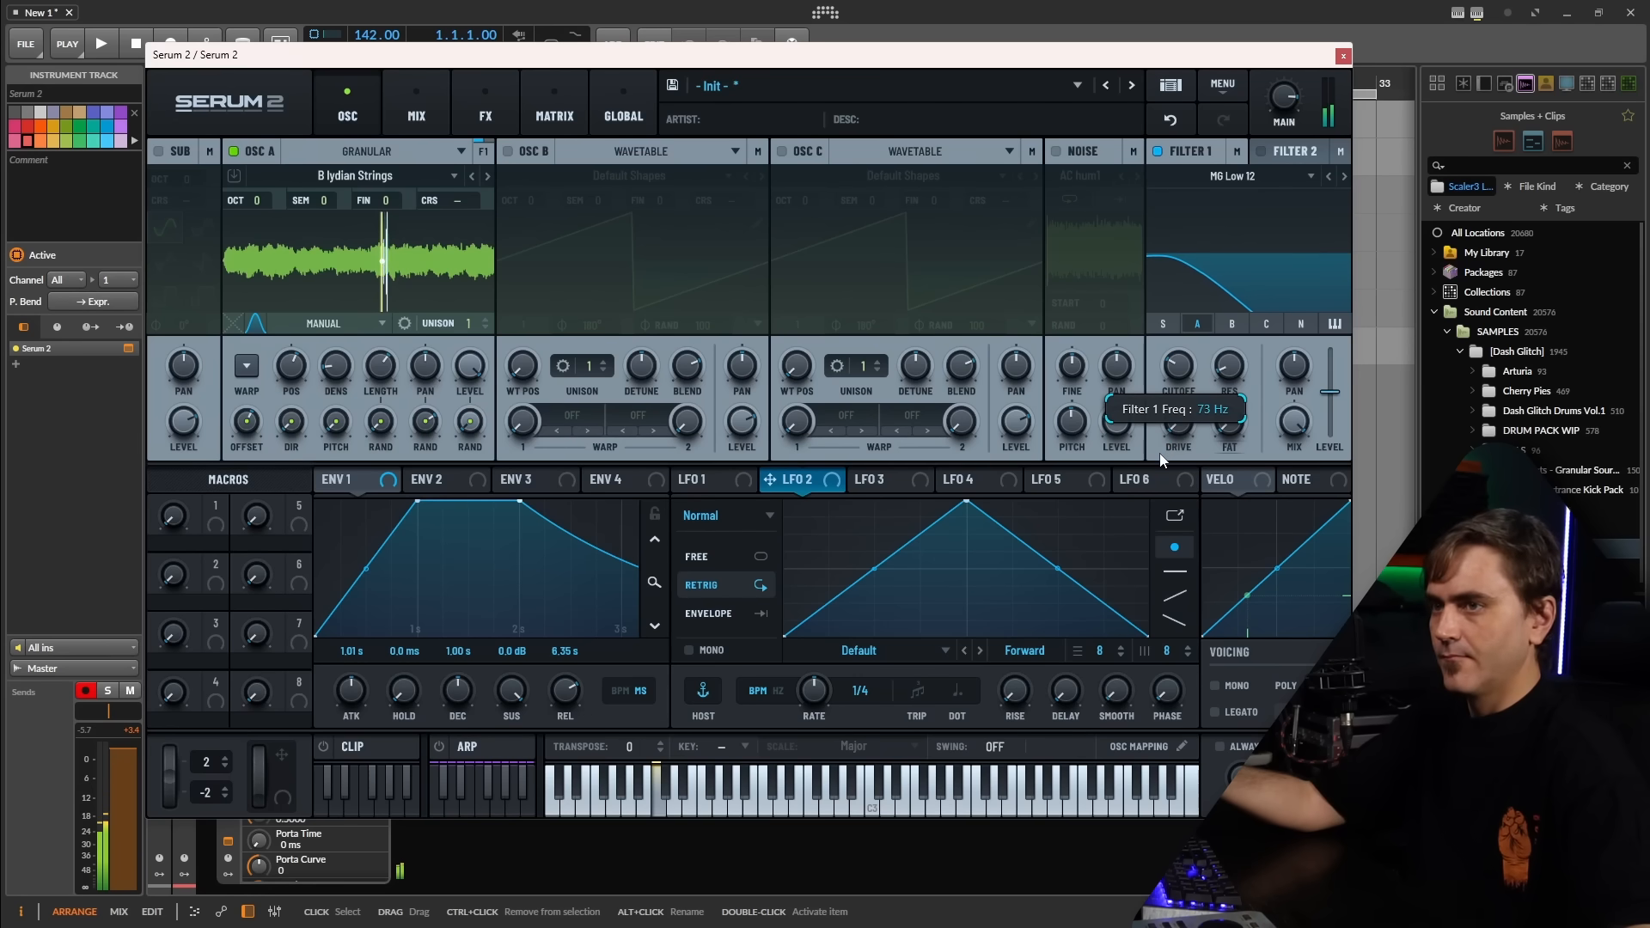